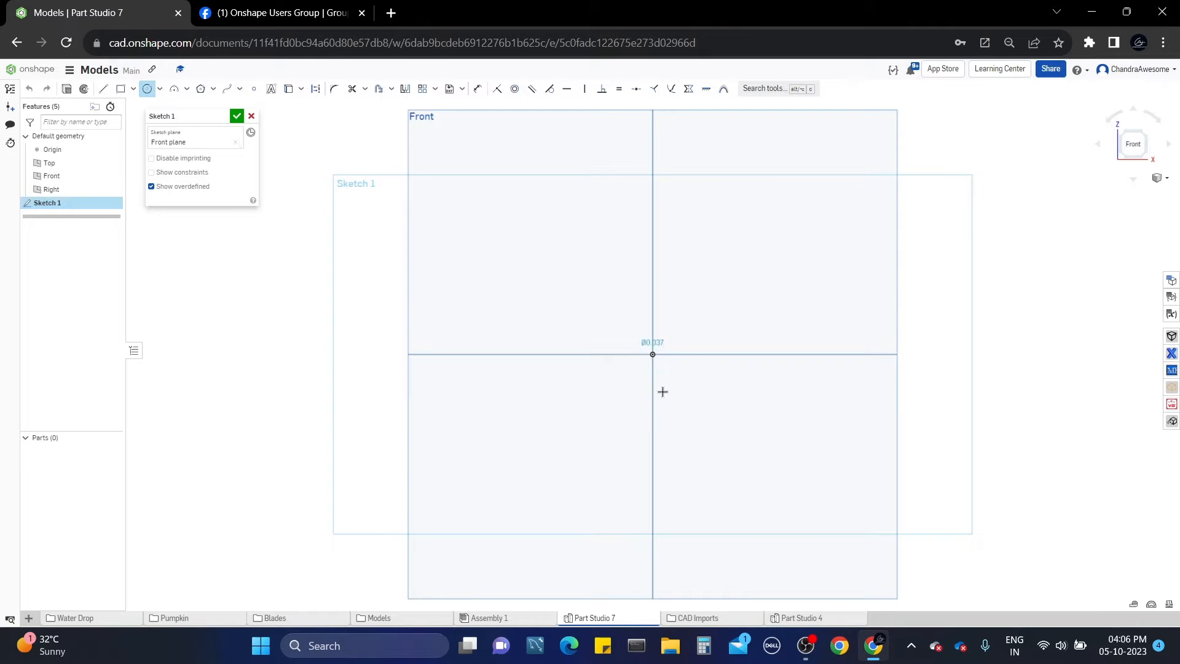
# - Draw a circle centred on the origin in the Front plane sketch and set its diameter to 5 in
pyautogui.click(672, 560)
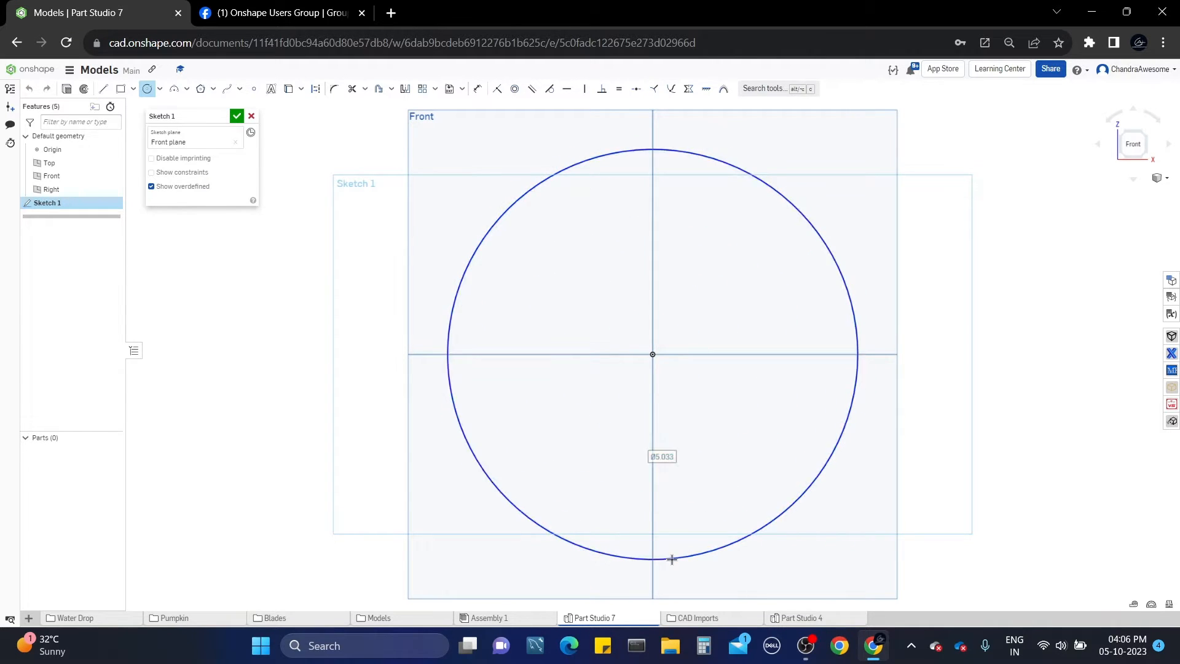
pyautogui.press('d')
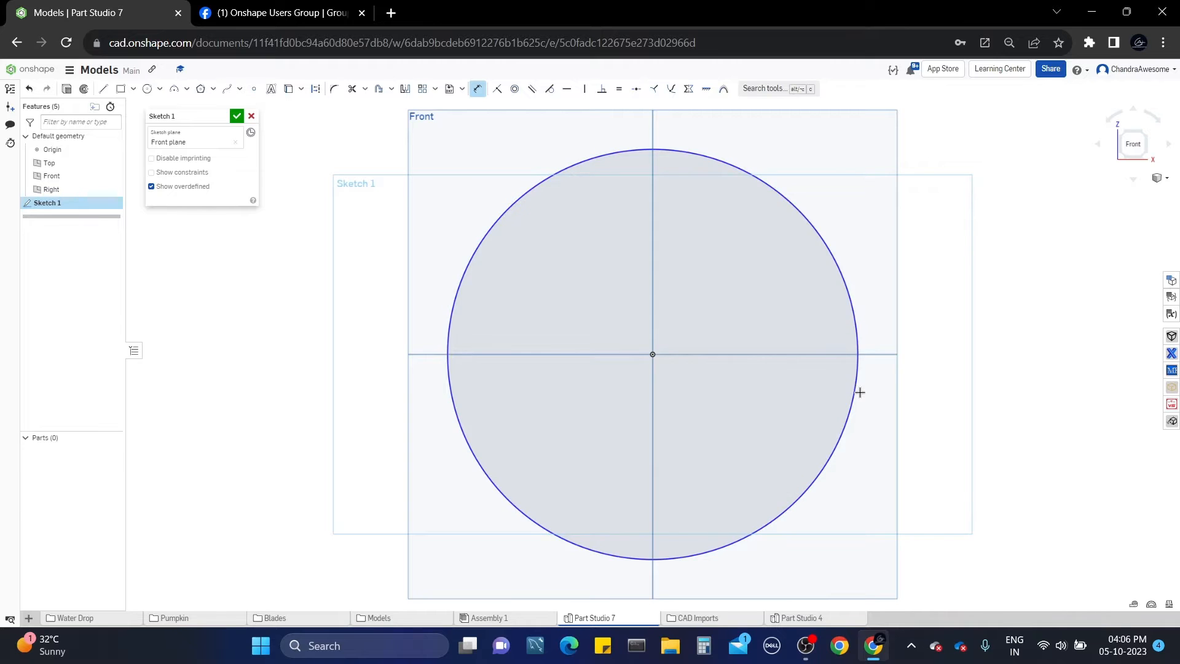
pyautogui.click(976, 247)
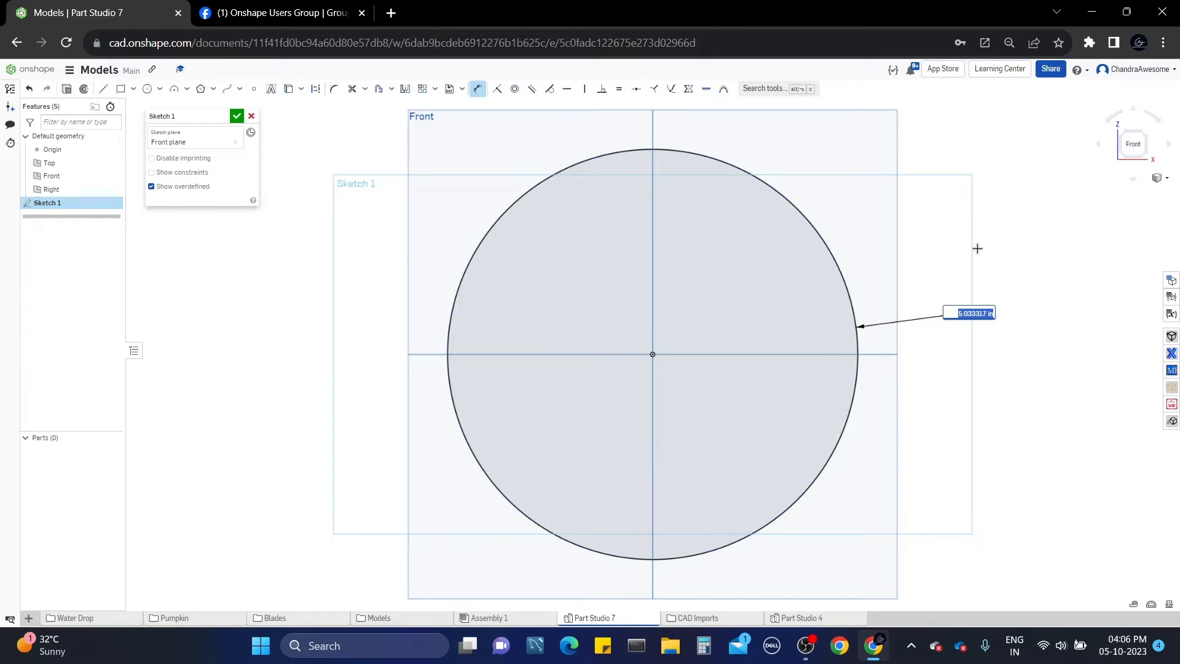
pyautogui.press('Return')
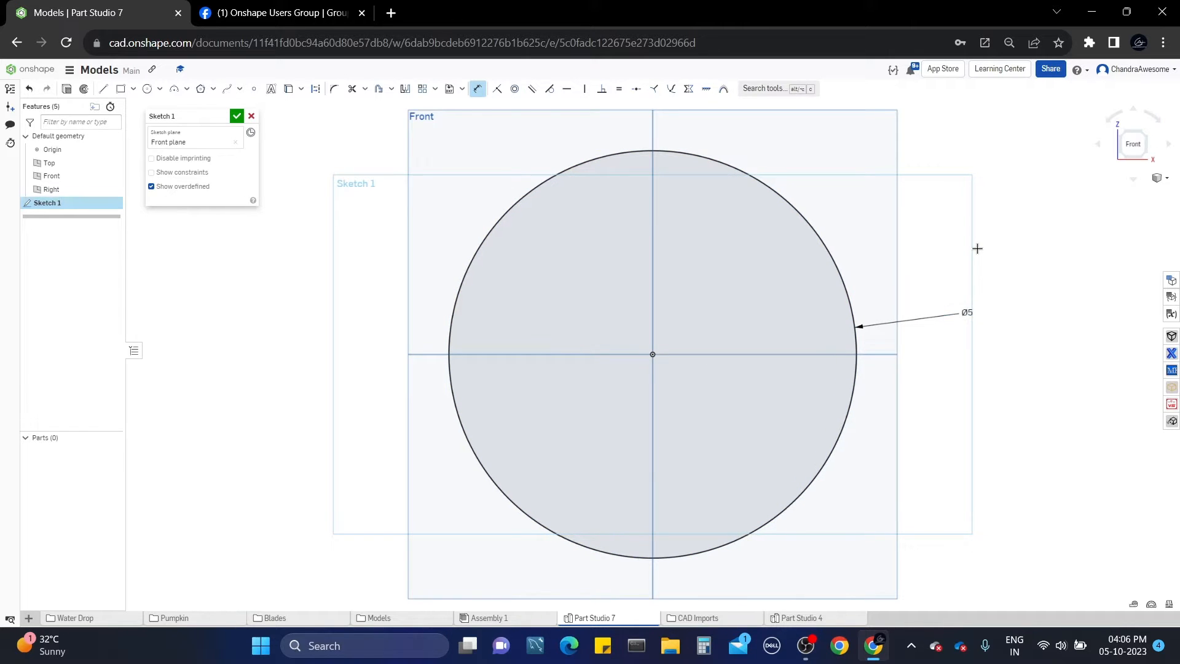
# - Offset the 5 in circle inward by 0.4 in to add a concentric circle
pyautogui.click(379, 91)
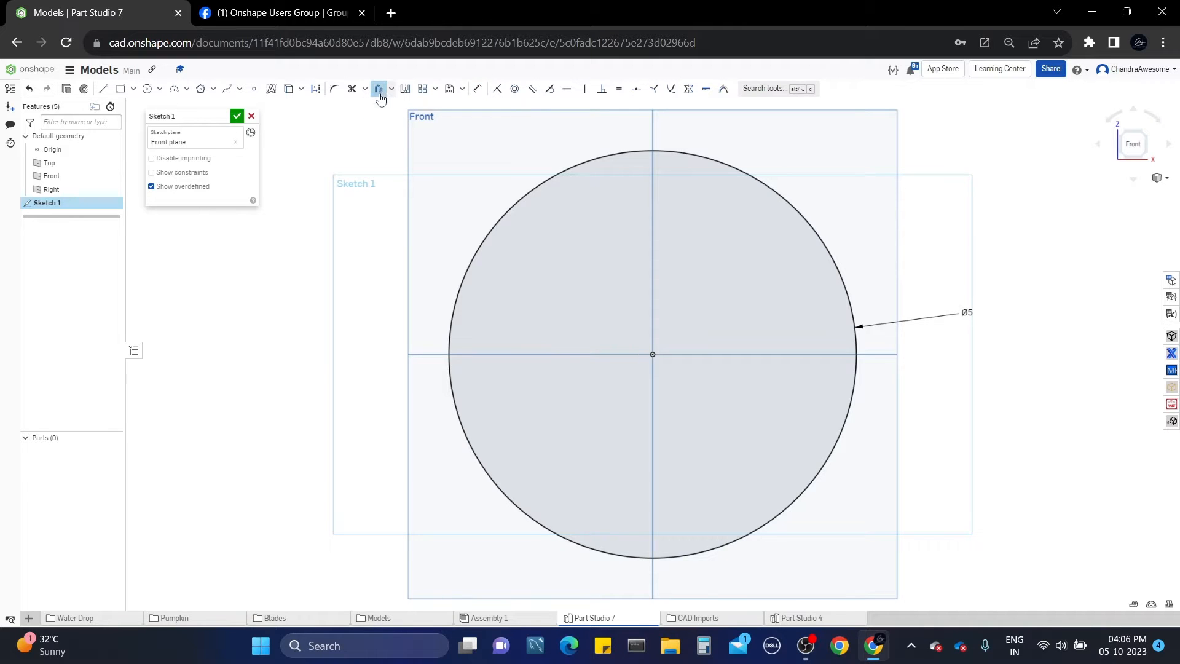
pyautogui.click(522, 198)
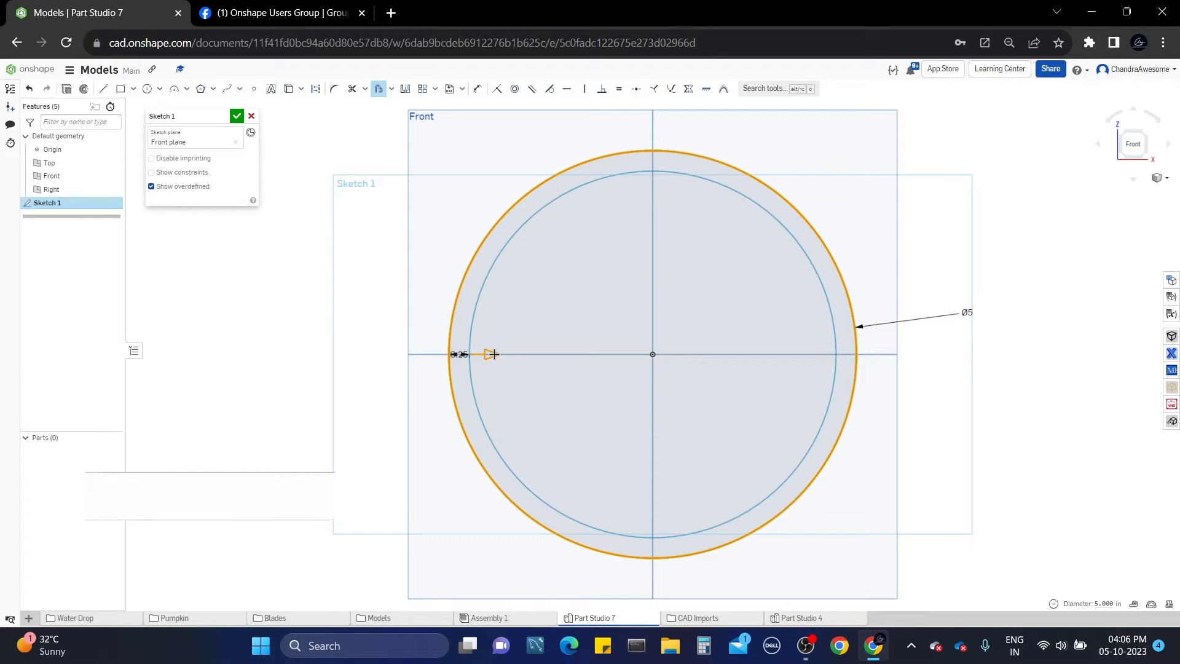
pyautogui.moveTo(495, 355); pyautogui.dragTo(506, 355)
pyautogui.click(282, 263)
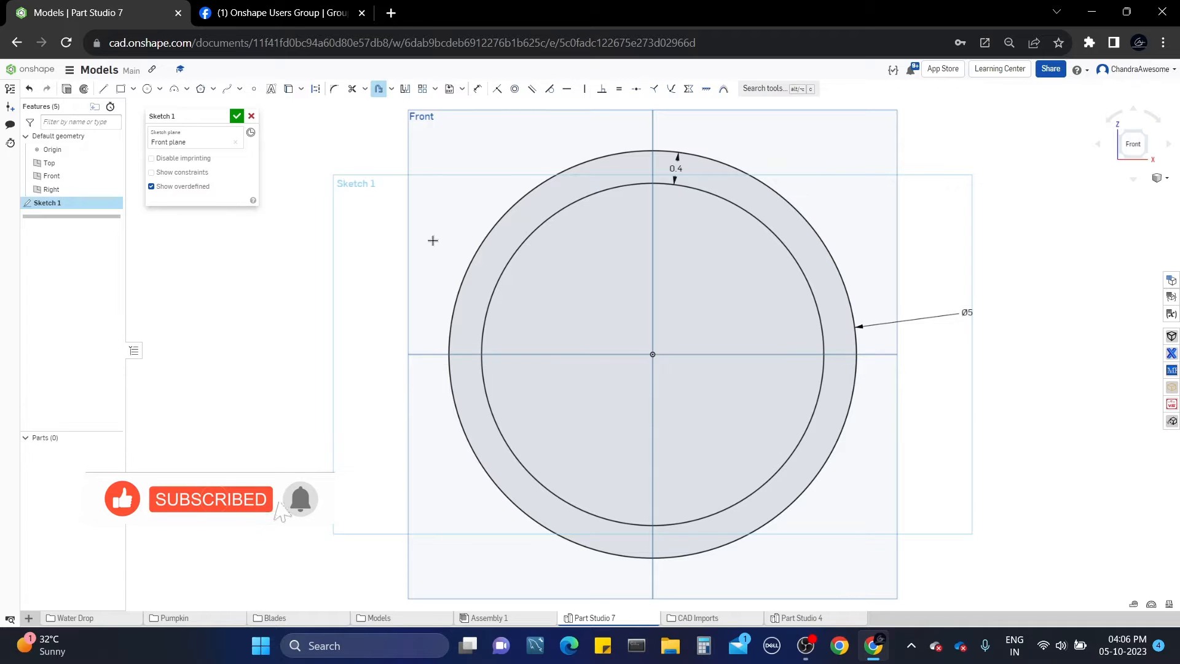
# - Offset the second circle inward by 0.4 in to add a third concentric circle
pyautogui.click(538, 225)
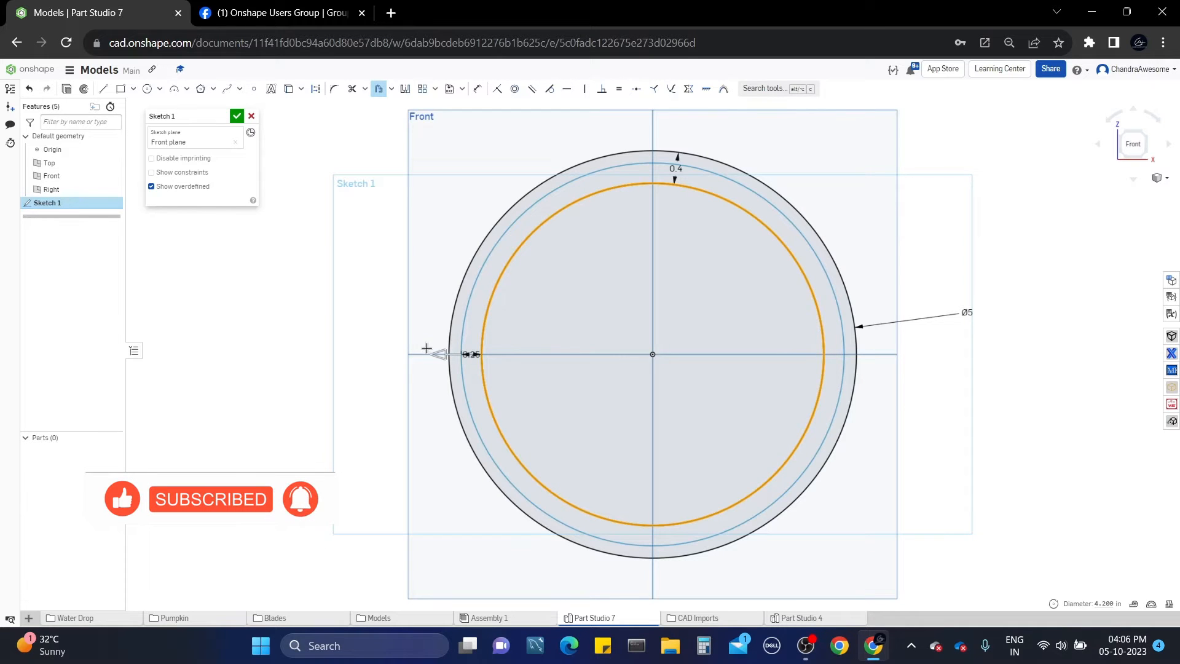
pyautogui.click(345, 319)
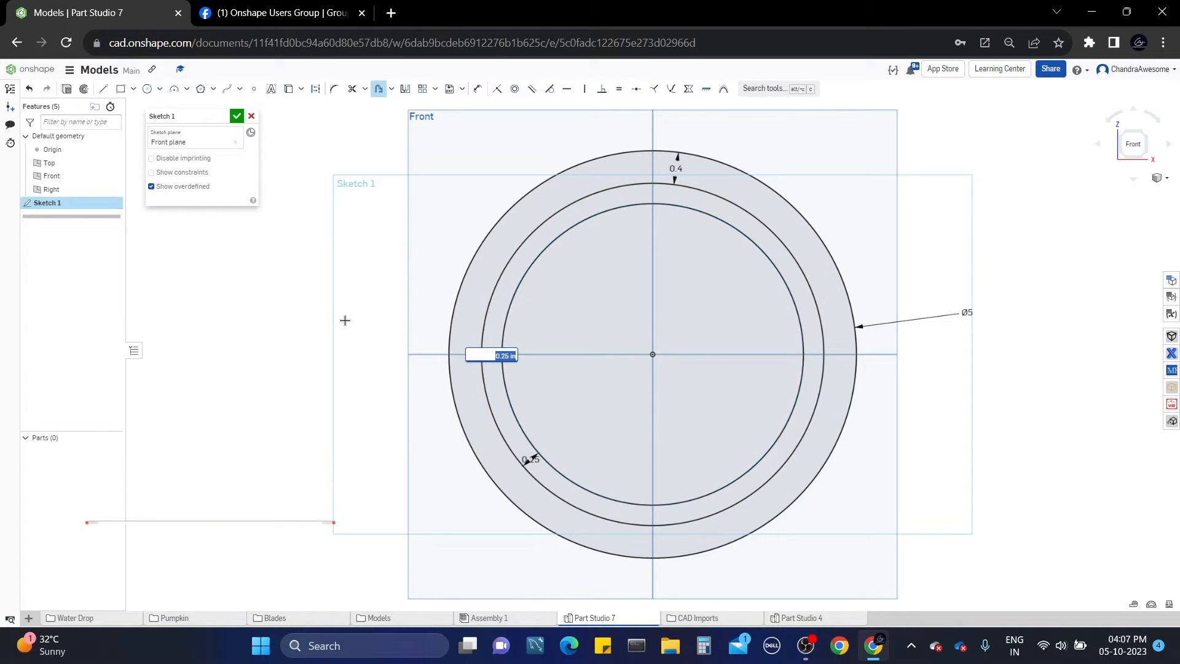
pyautogui.write('.4')
pyautogui.press('Return')
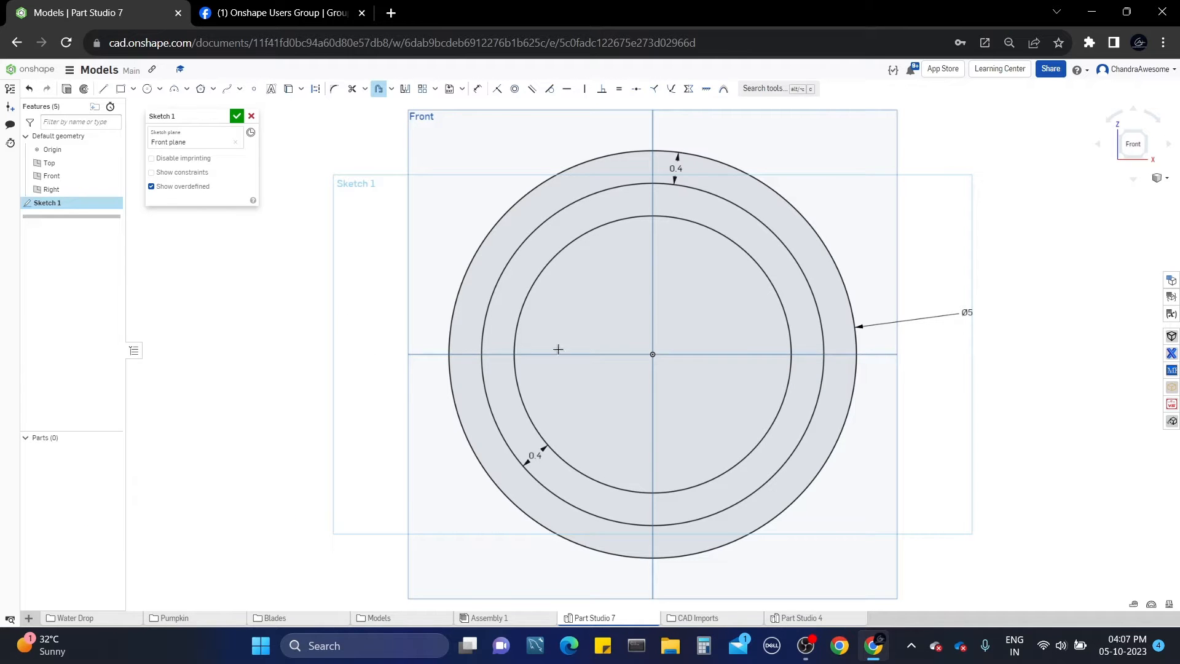
# - Offset the third circle inward by 0.4 in, and check the gyroscope reference in the Onshape Users Group on Facebook
pyautogui.click(548, 262)
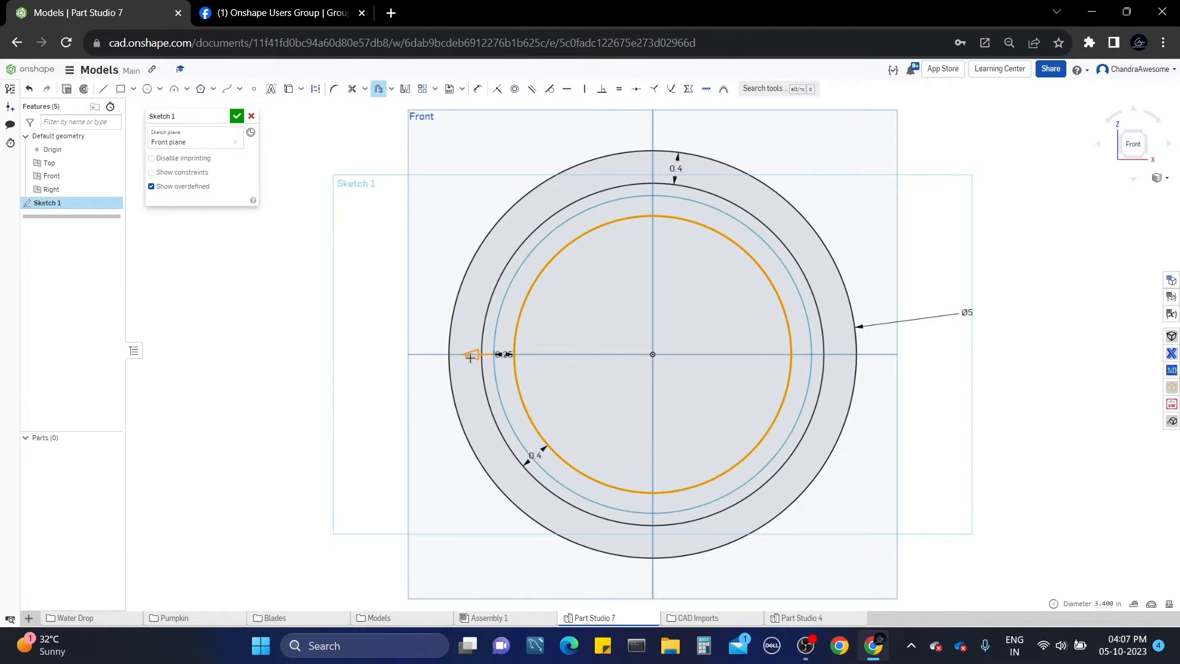
pyautogui.click(312, 296)
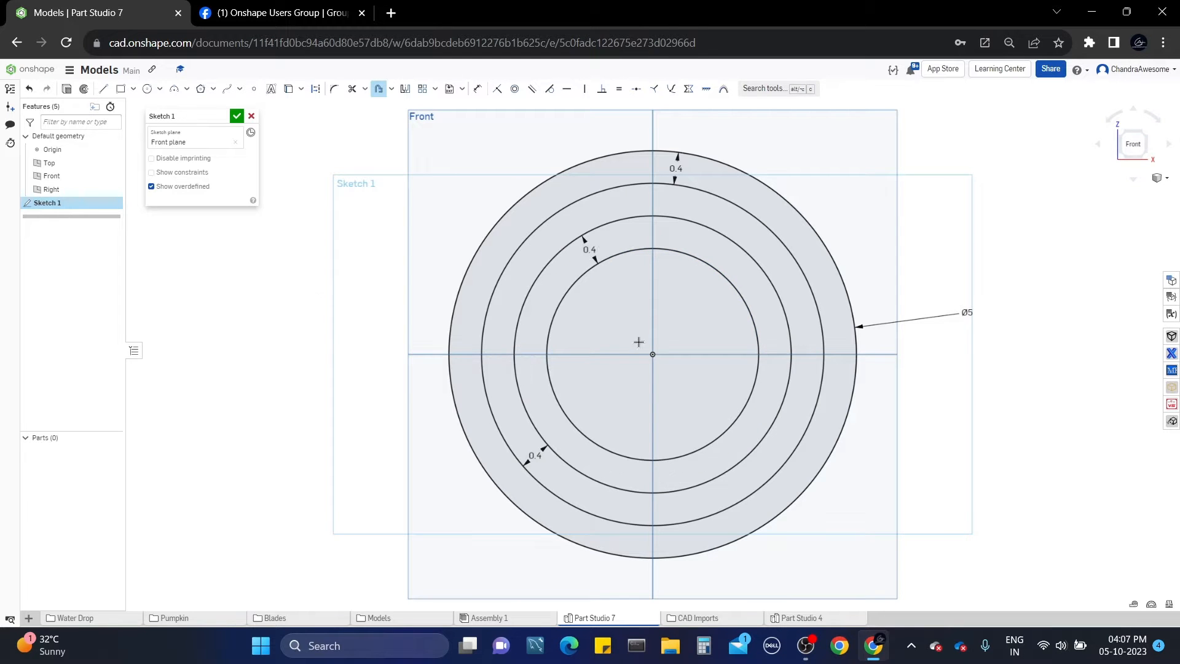
pyautogui.click(372, 7)
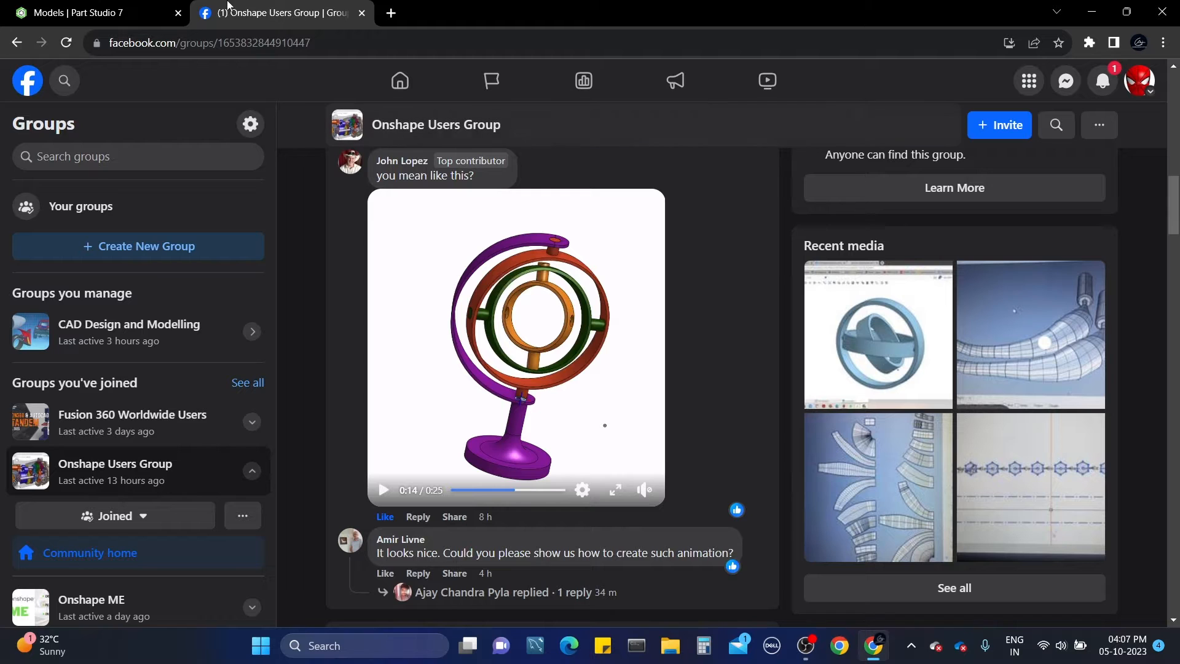
pyautogui.click(132, 13)
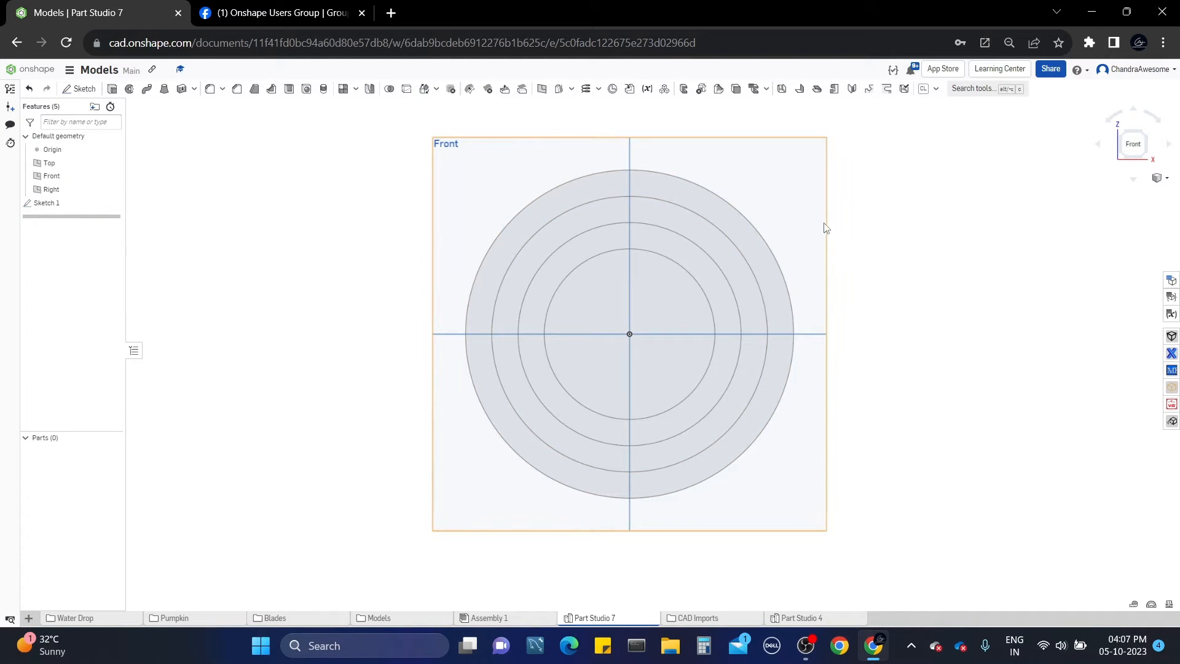
# - Start a thin extrude of the outermost circle as a new part with symmetric depth
pyautogui.click(112, 90)
pyautogui.click(239, 131)
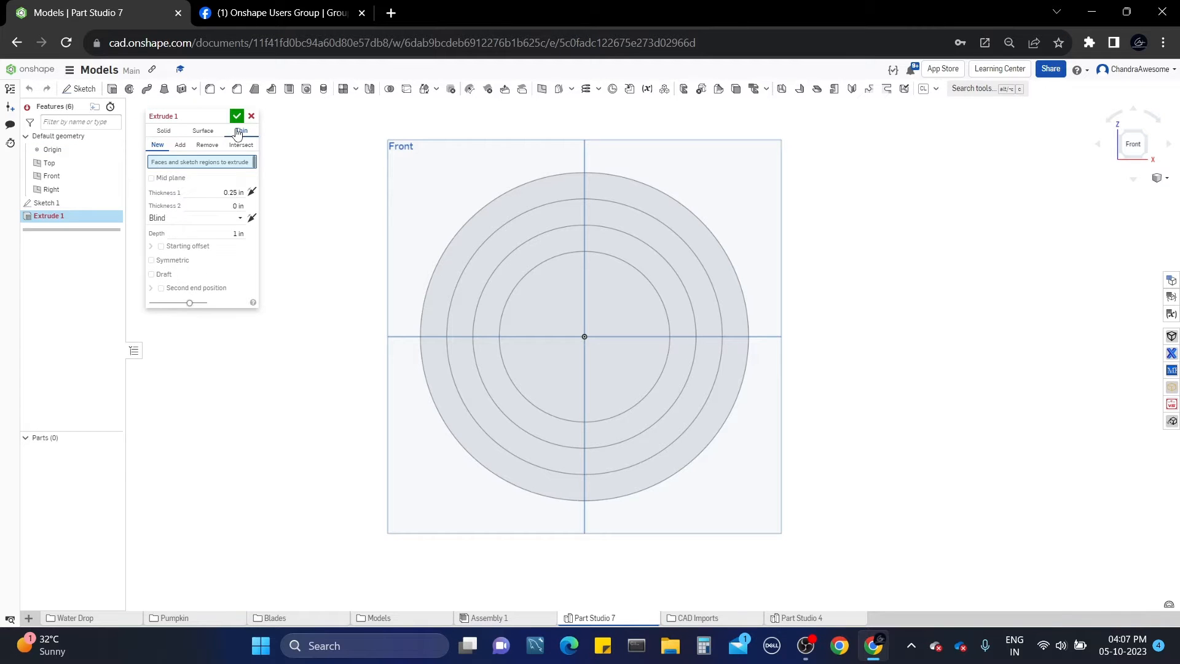
pyautogui.moveTo(869, 162); pyautogui.dragTo(620, 179, button='right')
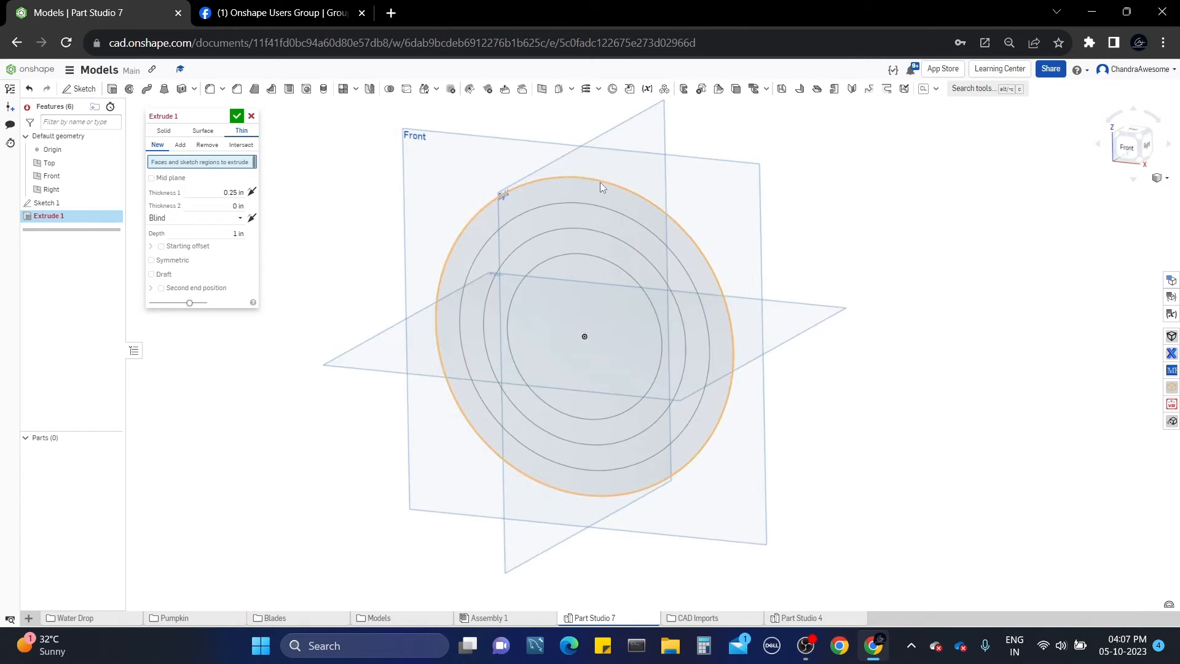
pyautogui.click(599, 182)
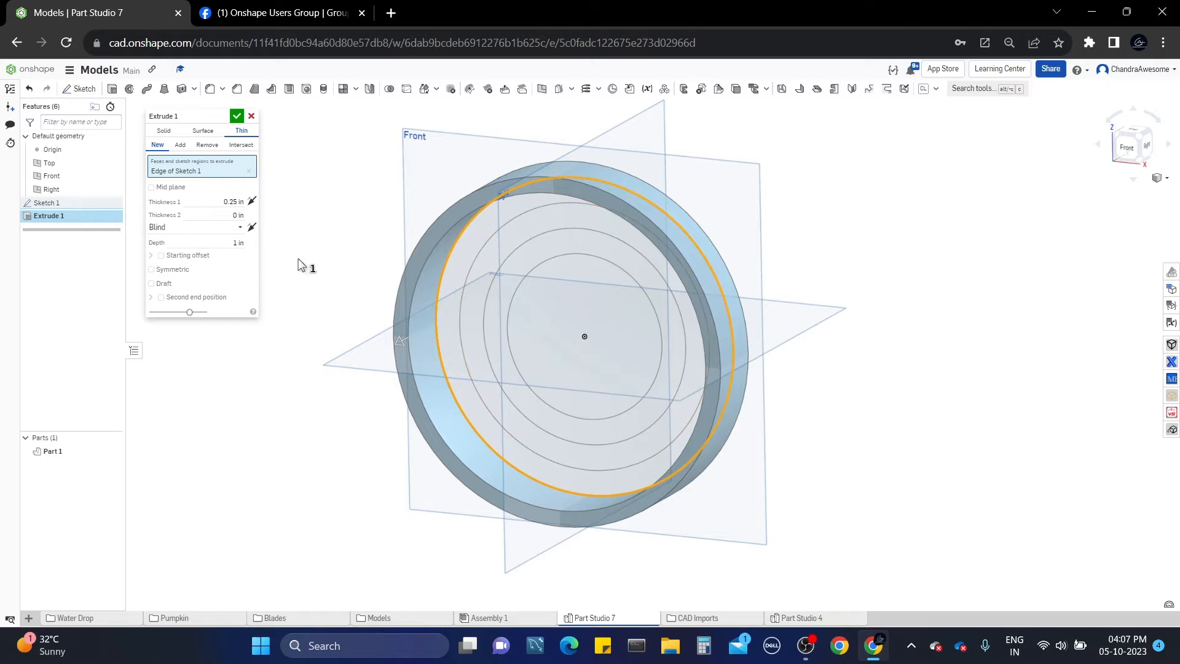
pyautogui.click(165, 272)
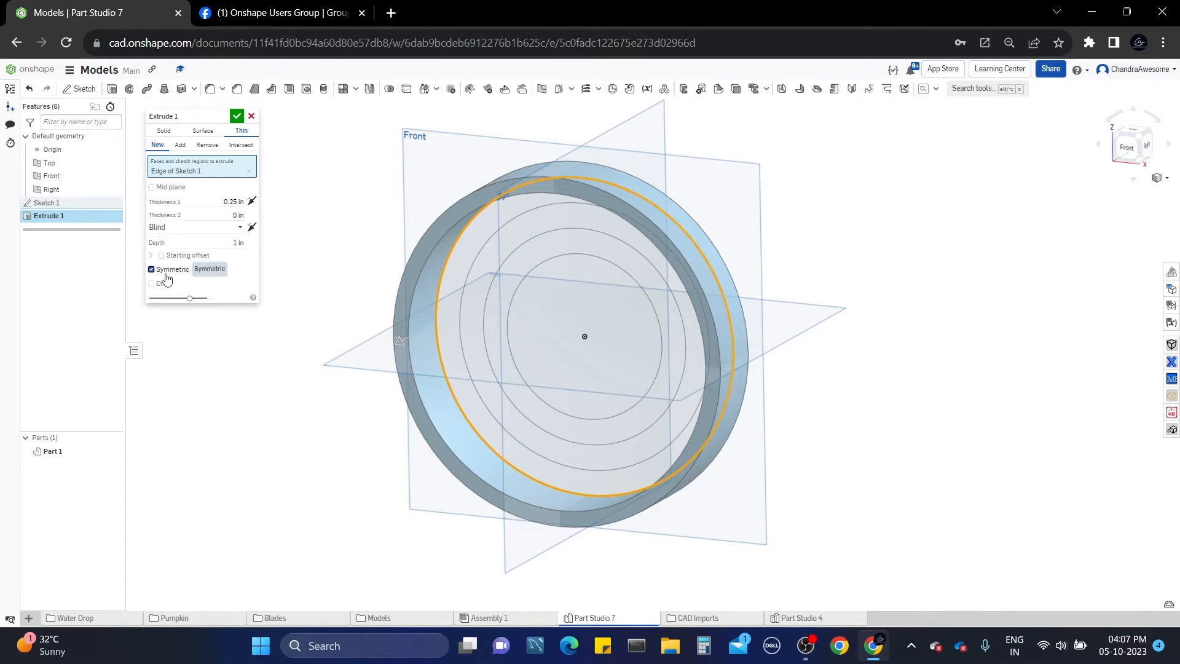
# - Add the three inner circles to the thin extrude and centre the wall thickness with the Mid plane option
pyautogui.moveTo(381, 259); pyautogui.dragTo(496, 245, button='right')
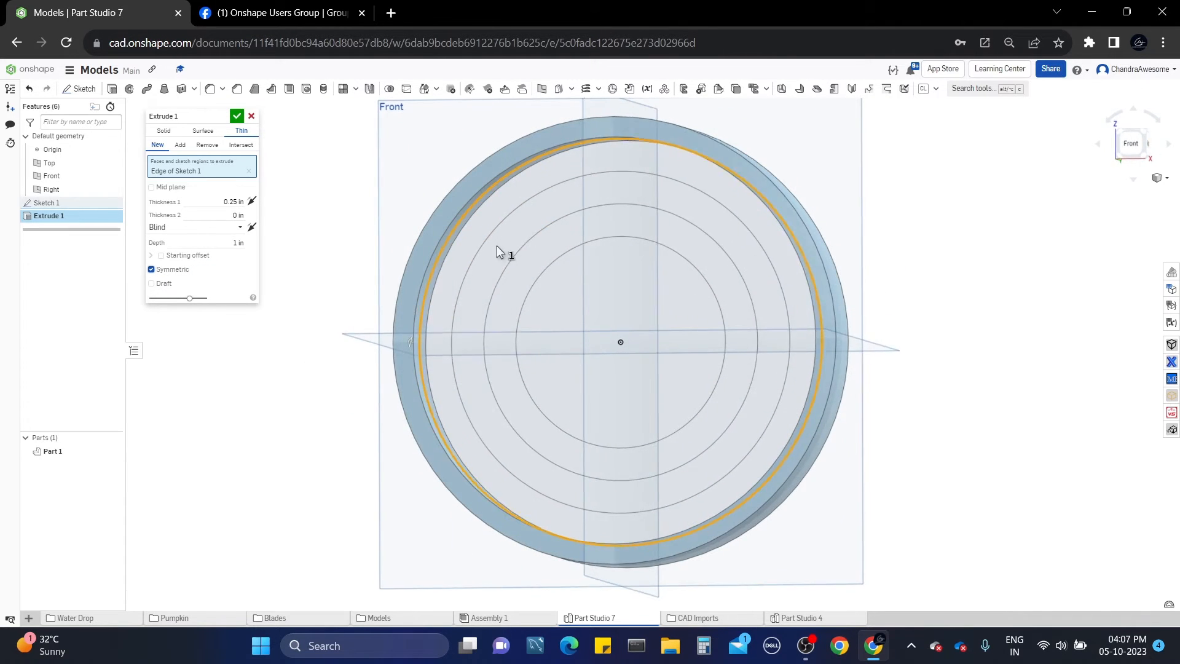
pyautogui.click(533, 198)
pyautogui.click(591, 206)
pyautogui.click(599, 242)
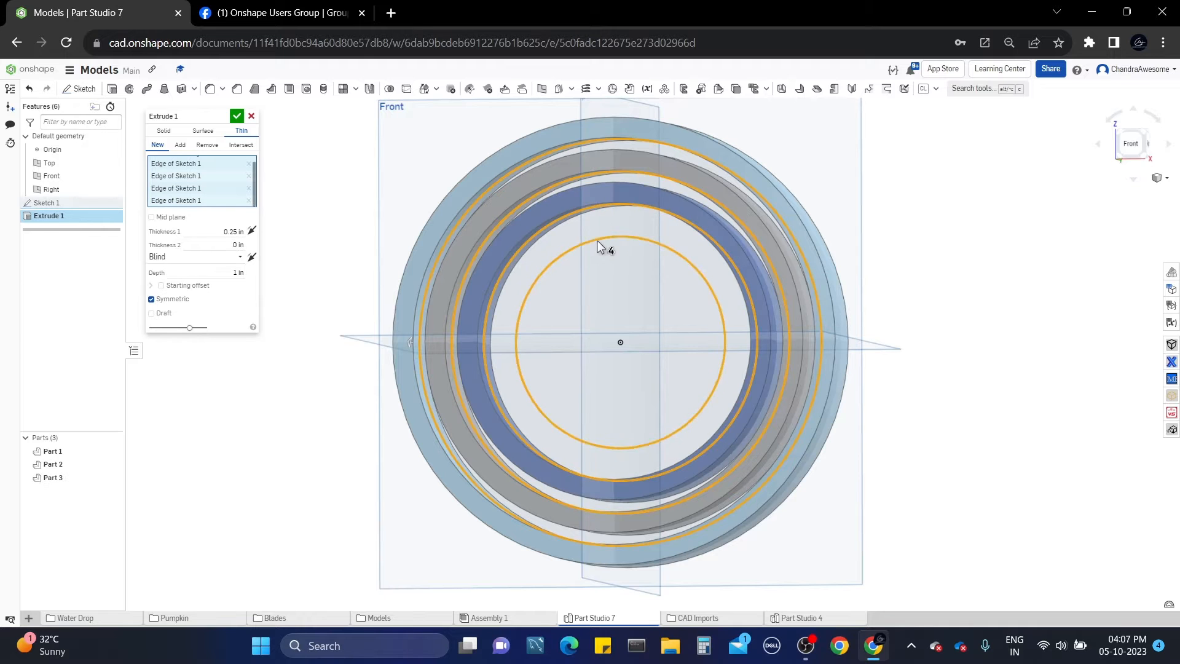
pyautogui.click(174, 222)
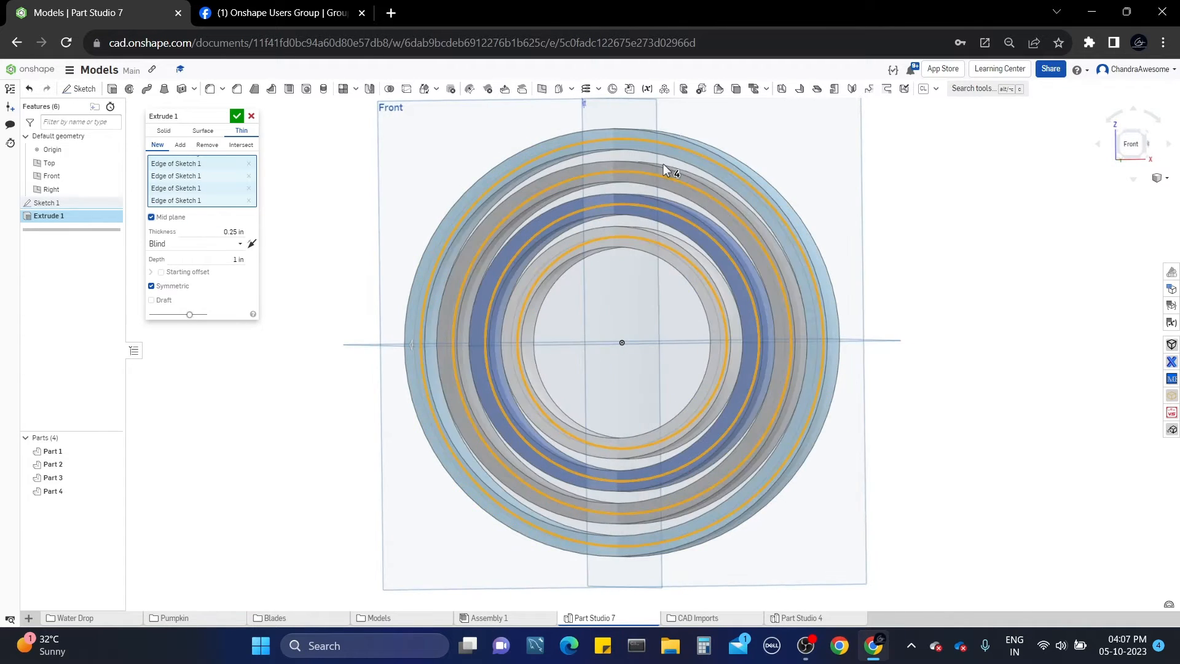
# - Try a mid-plane wall thickness of 0.2 in for the four rings
pyautogui.scroll(2, 662, 163)
pyautogui.scroll(-1, 617, 231)
pyautogui.click(220, 231)
pyautogui.press('BackSpace')
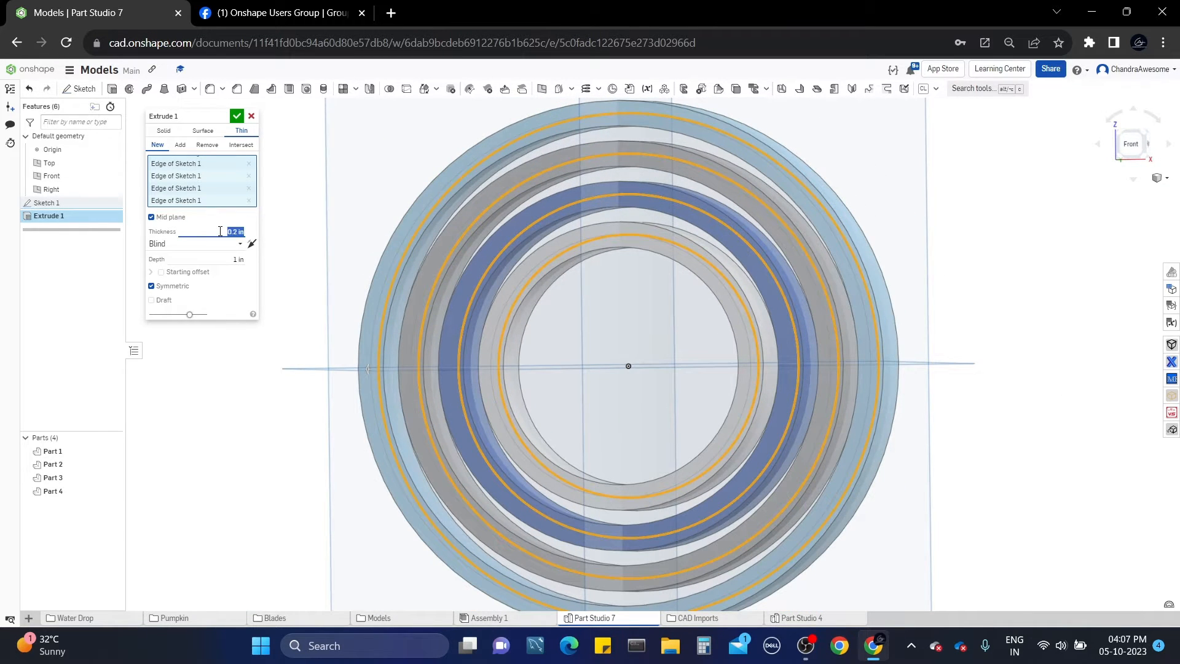
pyautogui.scroll(-3, 713, 227)
pyautogui.moveTo(855, 172); pyautogui.dragTo(796, 204, button='right')
pyautogui.scroll(2, 600, 220)
# - Set the thickness of the four ring walls to 0.1 in and accept the thin extrude
pyautogui.press('BackSpace')
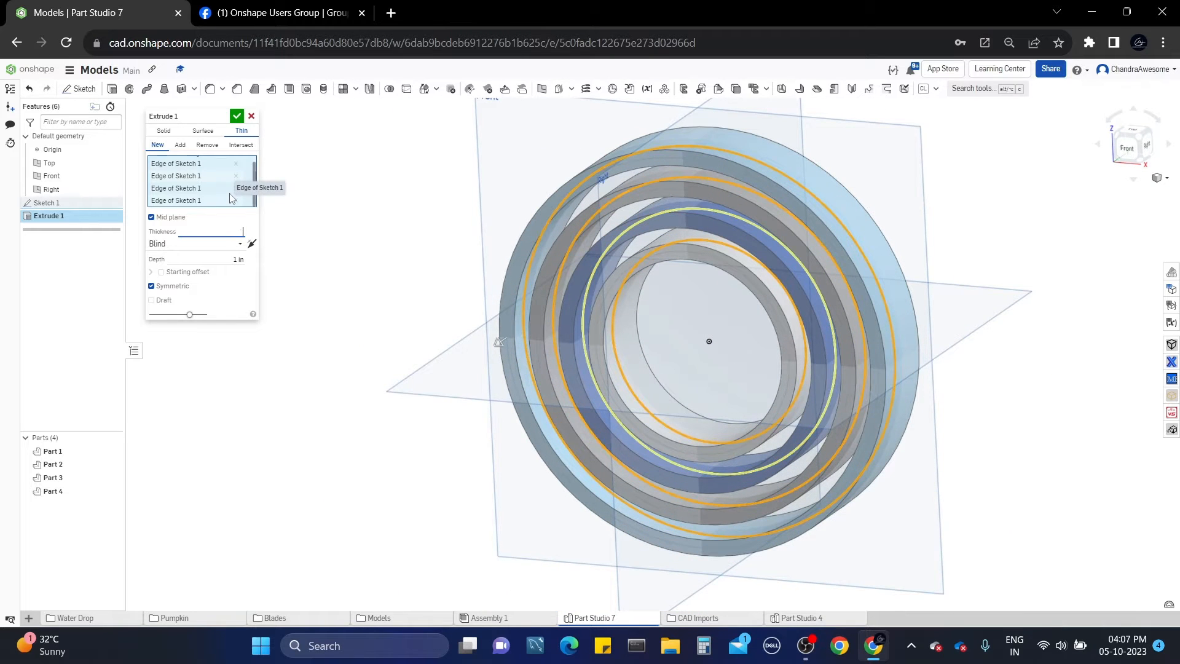
pyautogui.write('0.1')
pyautogui.press('Return')
pyautogui.scroll(1, 727, 158)
pyautogui.scroll(-2, 727, 157)
pyautogui.moveTo(875, 162); pyautogui.dragTo(537, 169, button='right')
pyautogui.click(236, 116)
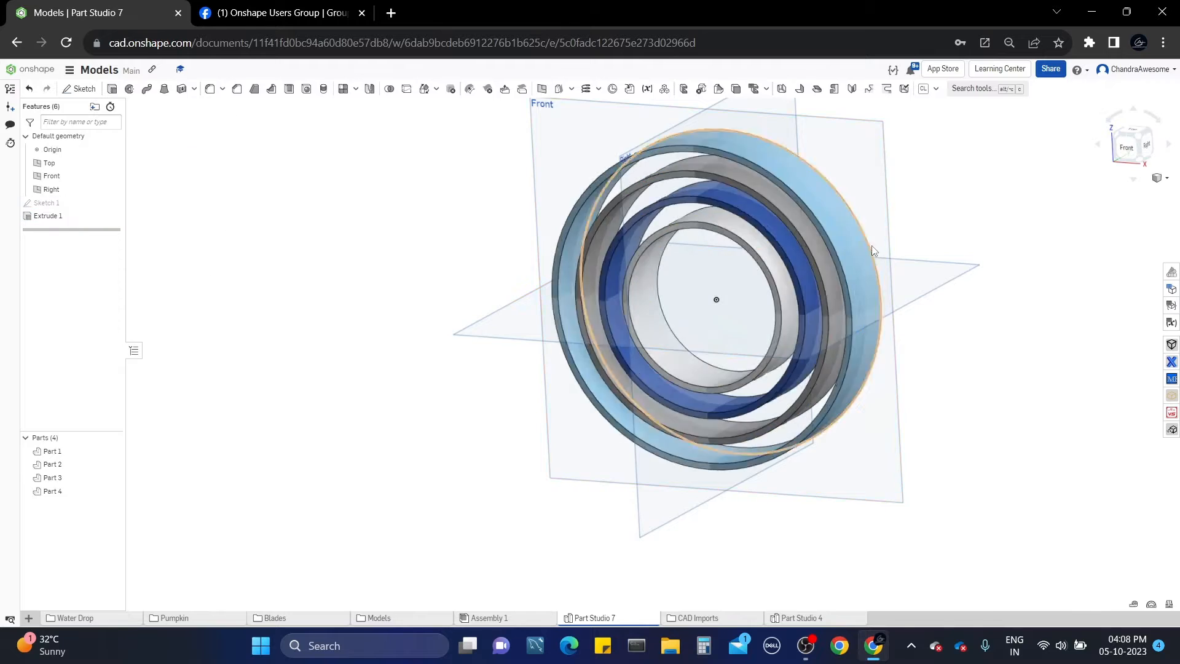
# - Check the gyroscope reference on Facebook, and start a new sketch on the Right plane in Onshape
pyautogui.hotkey('ctrl', 'Tab')
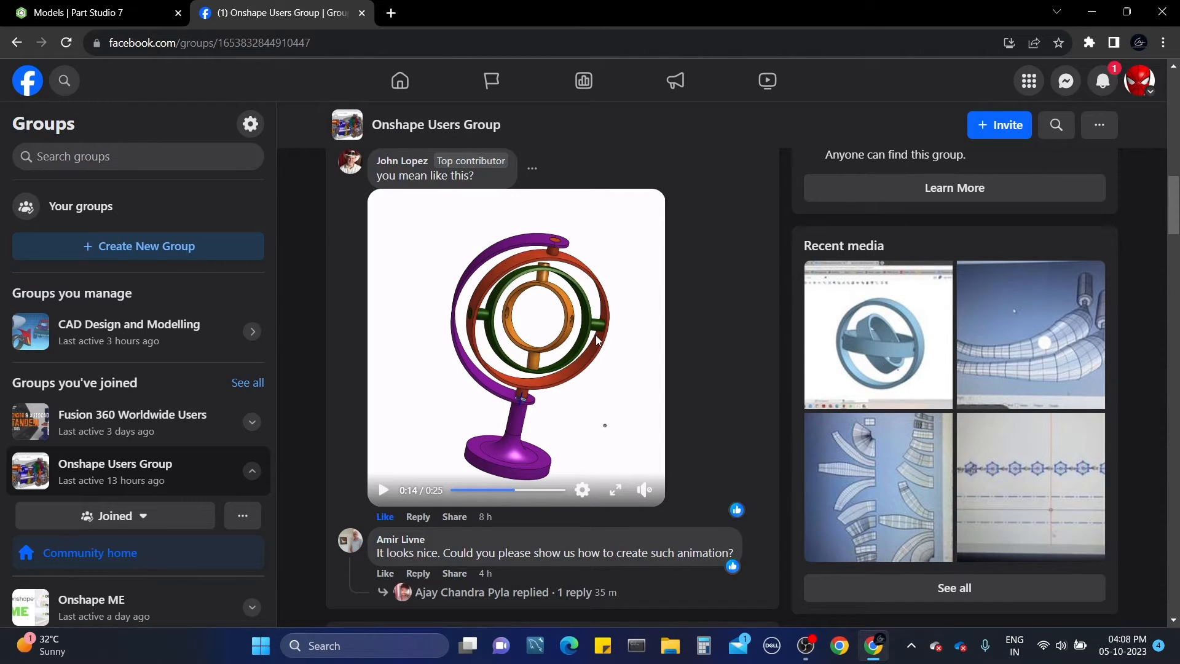
pyautogui.click(89, 11)
pyautogui.click(717, 296)
pyautogui.moveTo(717, 296)
pyautogui.mouseDown(button='right')
pyautogui.moveTo(627, 160)
pyautogui.moveTo(710, 169)
pyautogui.moveTo(651, 178)
pyautogui.mouseUp(button='right')
pyautogui.click(97, 89)
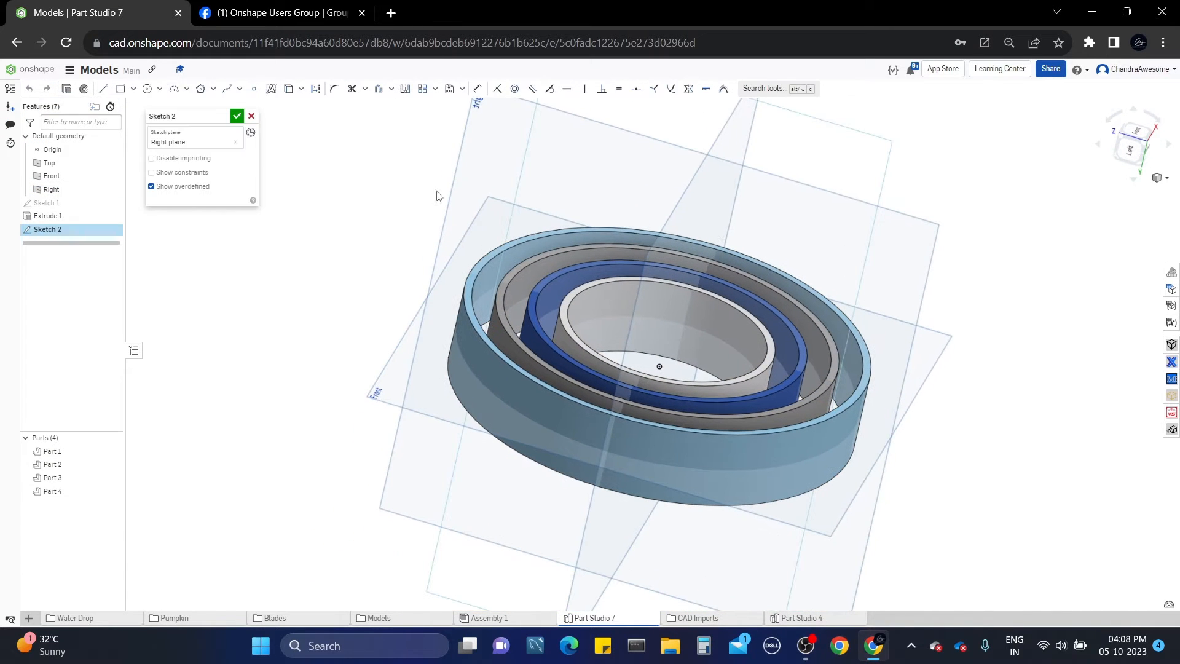
# - Sketch a small circle centred on the origin in the Right plane sketch
pyautogui.click(147, 88)
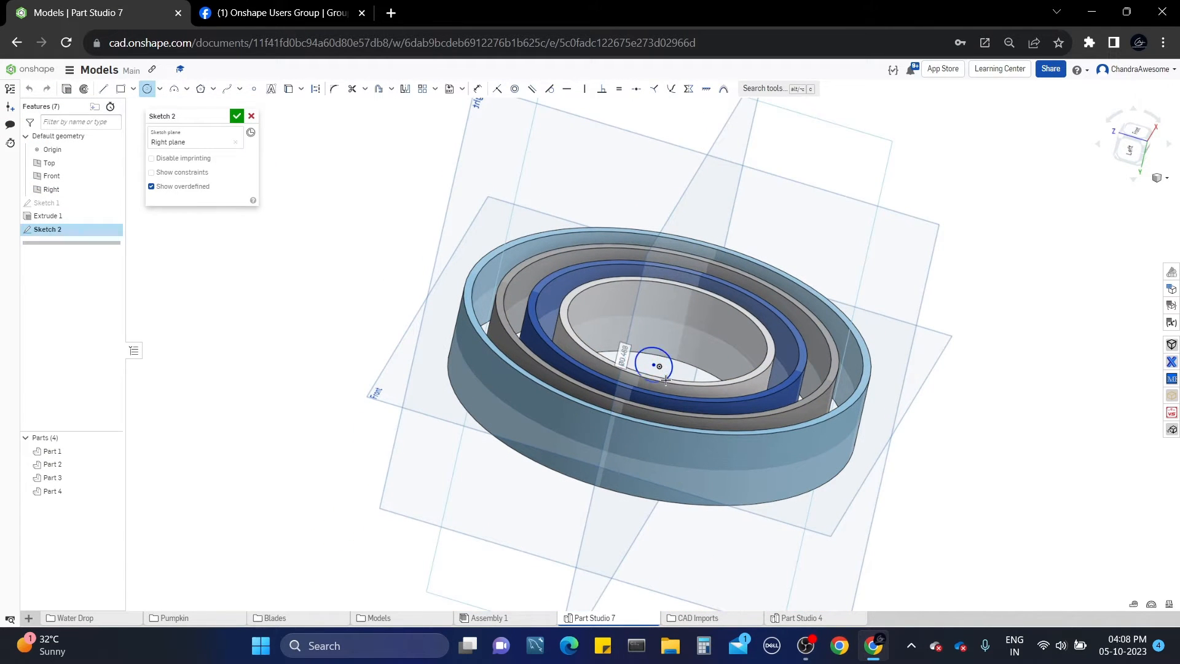
pyautogui.click(1134, 150)
pyautogui.press('Escape')
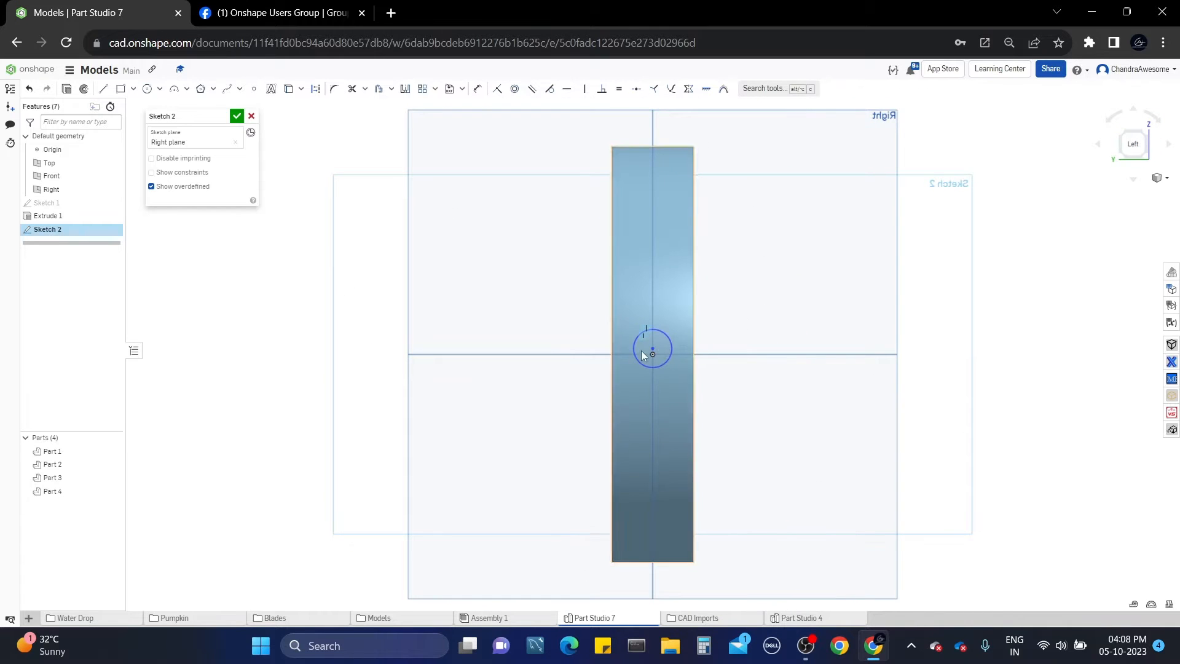
pyautogui.scroll(5, 655, 344)
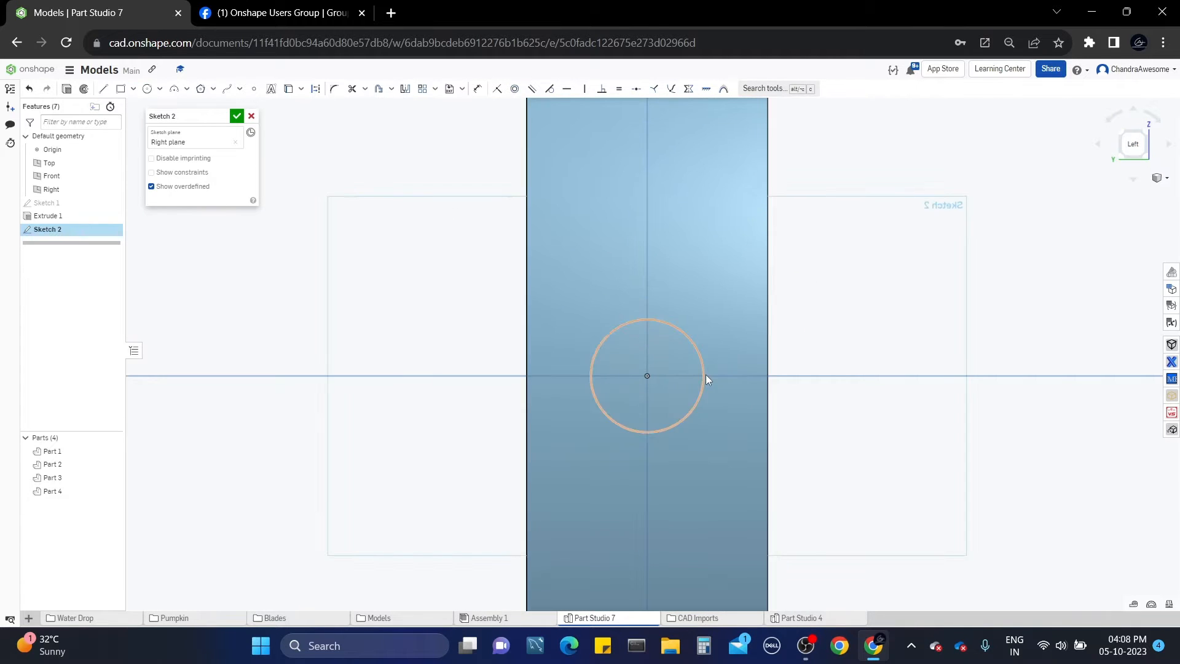
pyautogui.scroll(5, 647, 380)
pyautogui.scroll(-4, 651, 373)
# - Dimension the small circle's diameter as 0.4 in and finish the sketch
pyautogui.press('d')
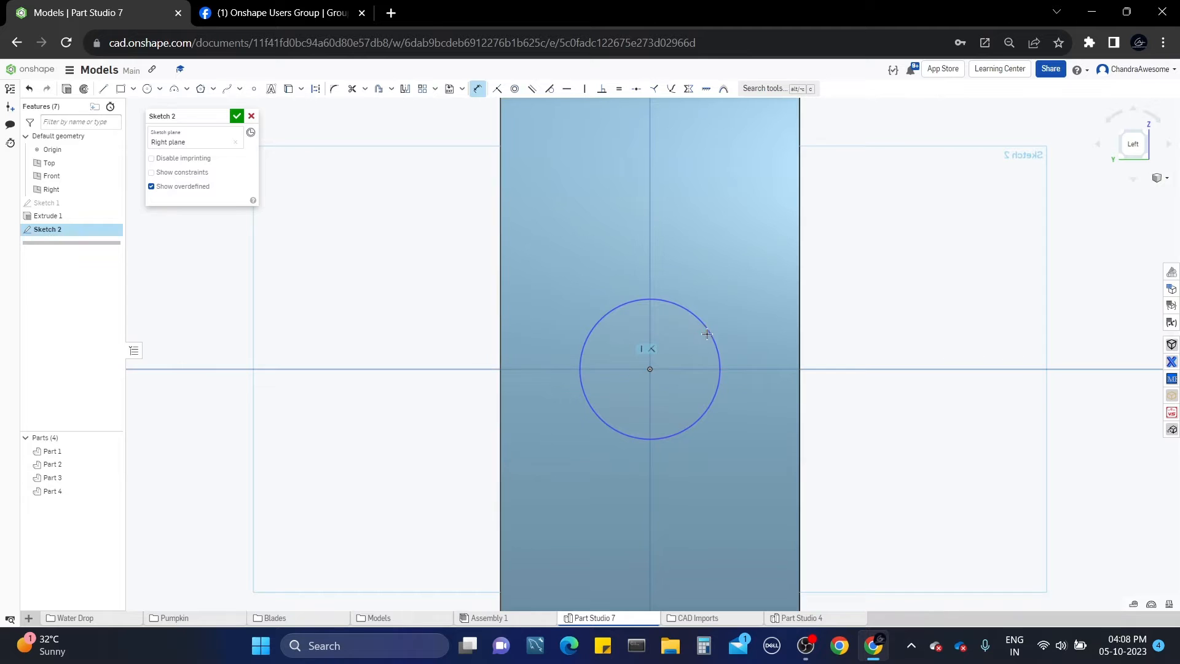
pyautogui.click(706, 330)
pyautogui.click(861, 317)
pyautogui.write('0.4')
pyautogui.press('Return')
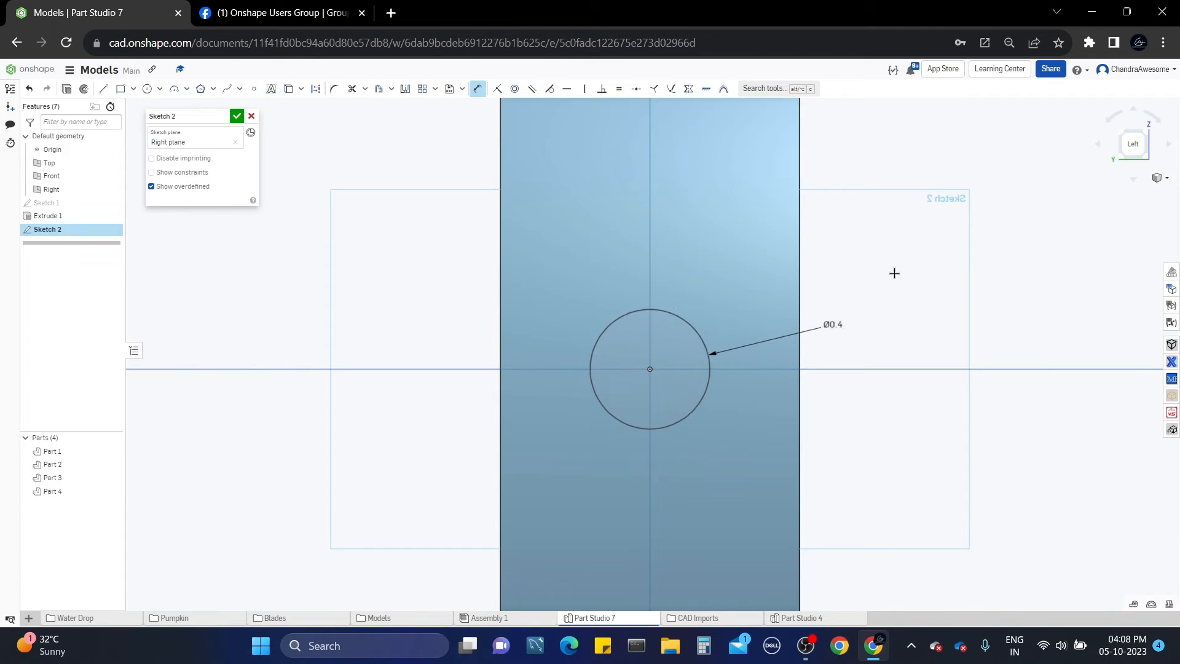
pyautogui.click(236, 117)
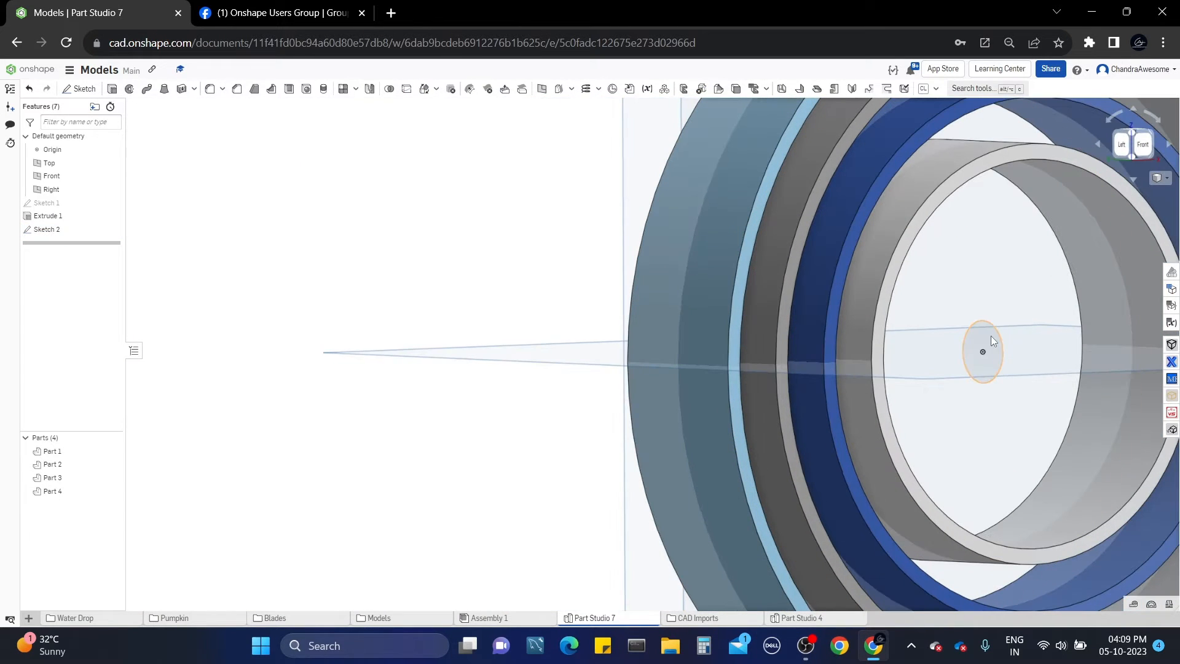
# - Cut the small circle symmetrically through all four rings as a solid Remove extrude, 8.62 in deep, merged with all
pyautogui.click(990, 336)
pyautogui.click(112, 88)
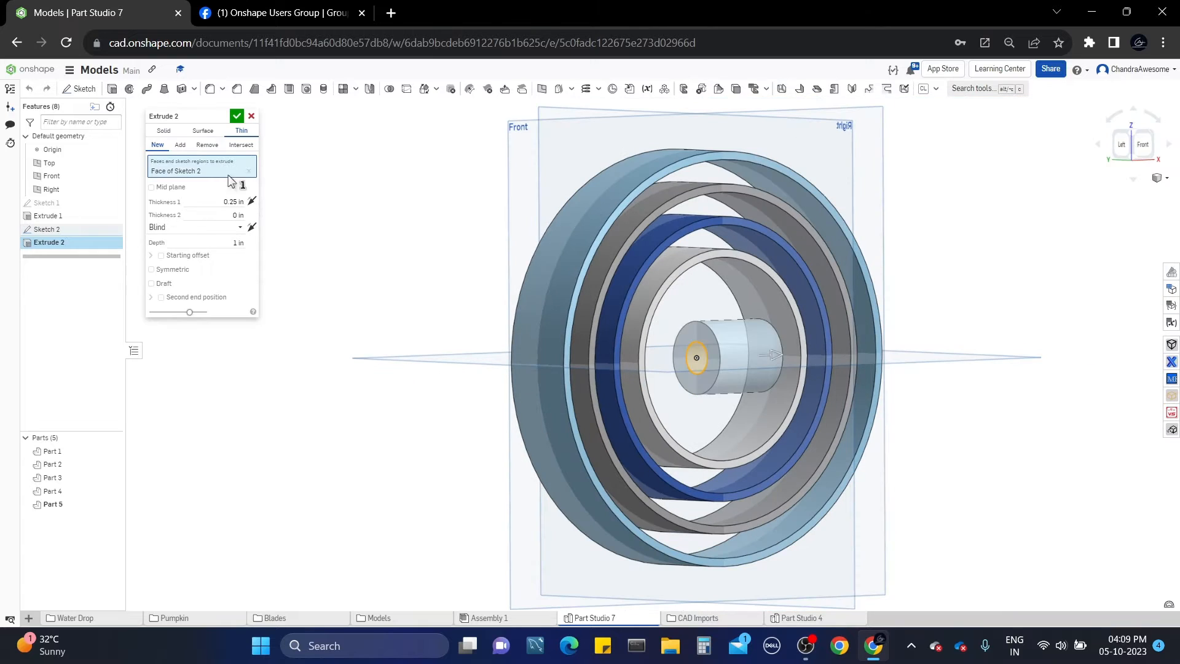
pyautogui.click(166, 131)
pyautogui.click(207, 144)
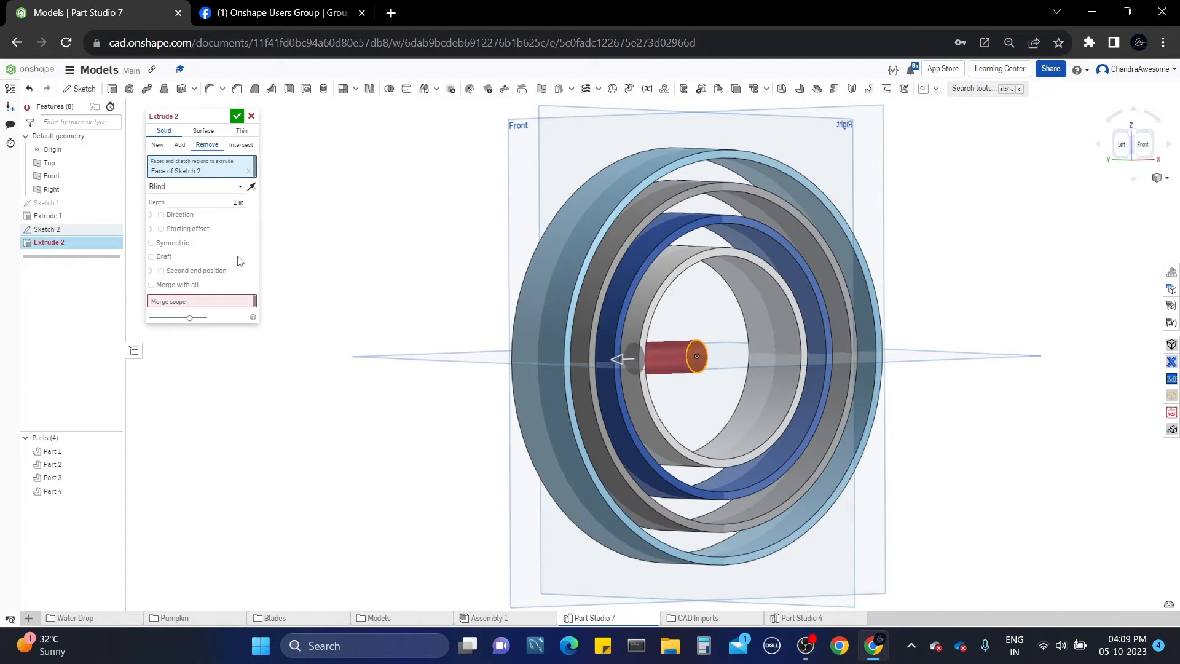
pyautogui.click(178, 242)
pyautogui.moveTo(416, 358); pyautogui.dragTo(332, 337)
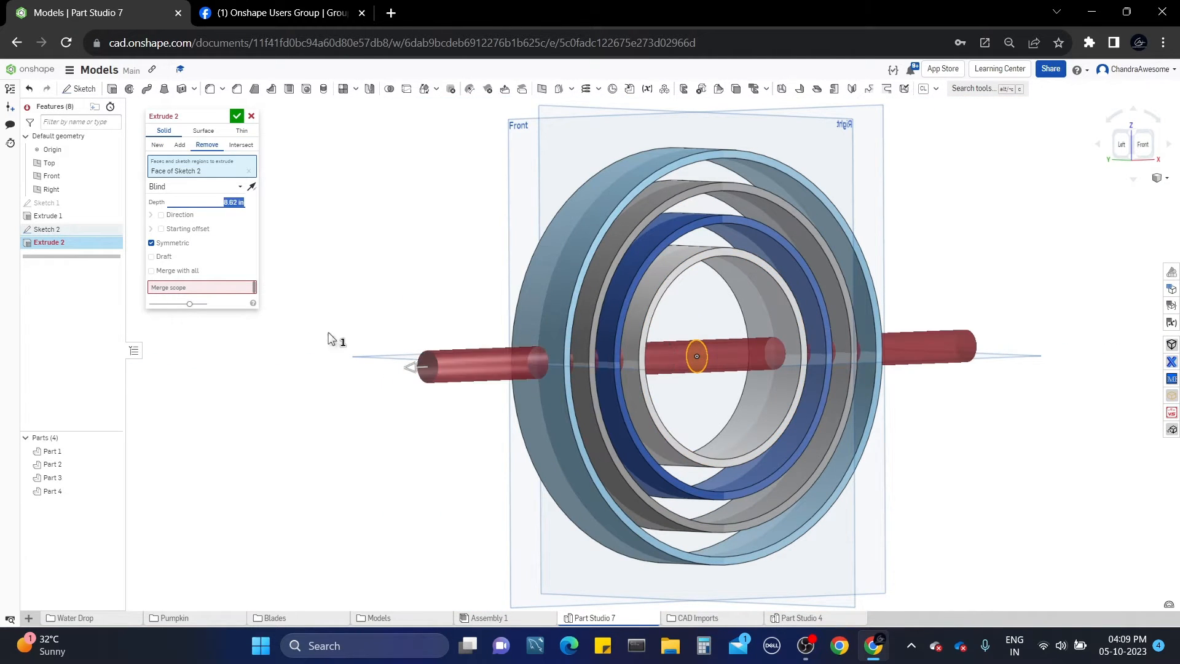
pyautogui.click(151, 270)
pyautogui.moveTo(935, 351); pyautogui.dragTo(969, 286, button='right')
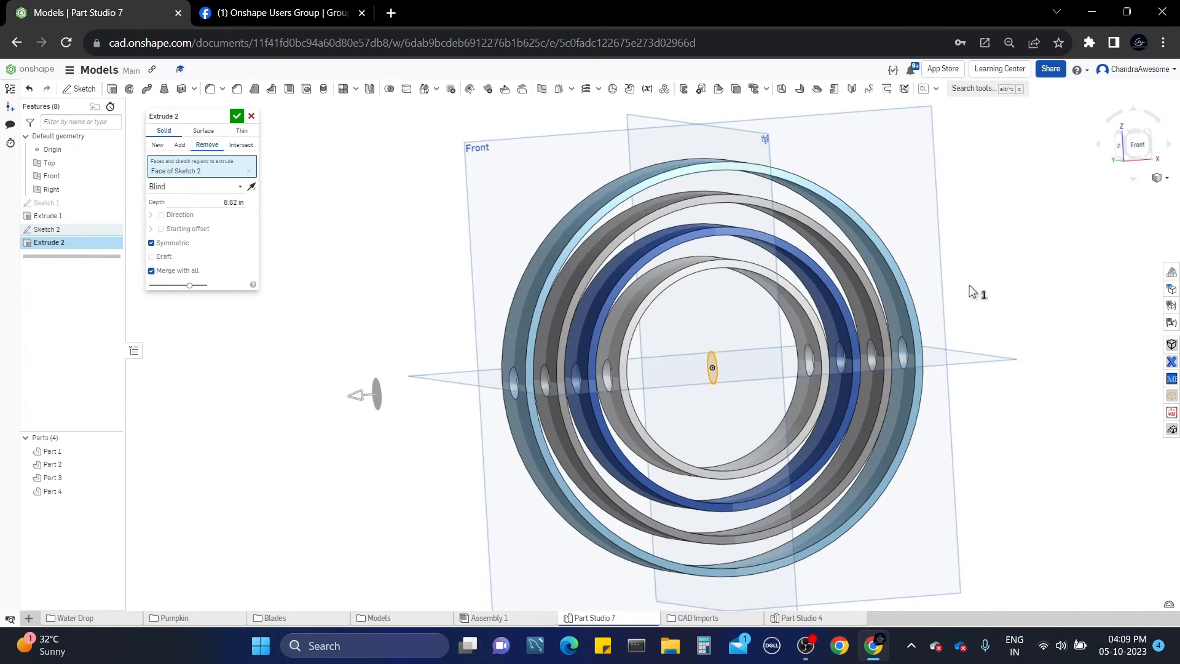
pyautogui.click(237, 116)
# - Check the gyroscope reference on Facebook, and create a plane in Onshape offset 0.3 in from the Top plane
pyautogui.click(277, 12)
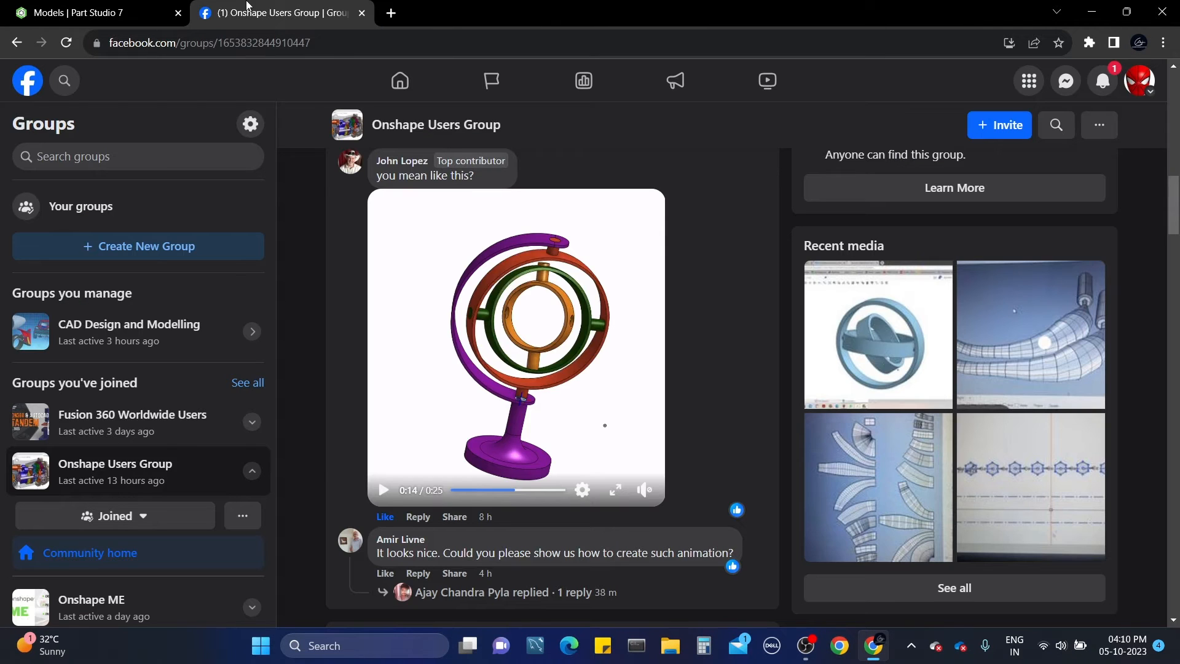
pyautogui.click(60, 5)
pyautogui.moveTo(940, 264)
pyautogui.mouseDown(button='right')
pyautogui.moveTo(956, 227)
pyautogui.moveTo(938, 253)
pyautogui.mouseUp(button='right')
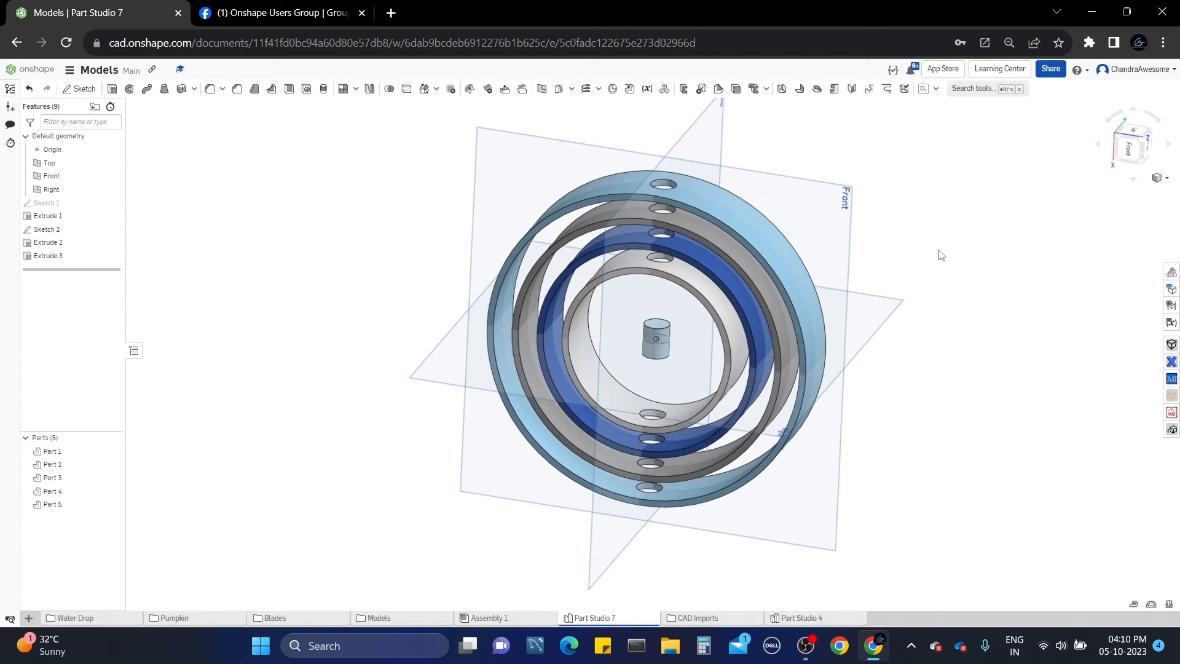
pyautogui.rightClick(712, 128)
pyautogui.click(750, 153)
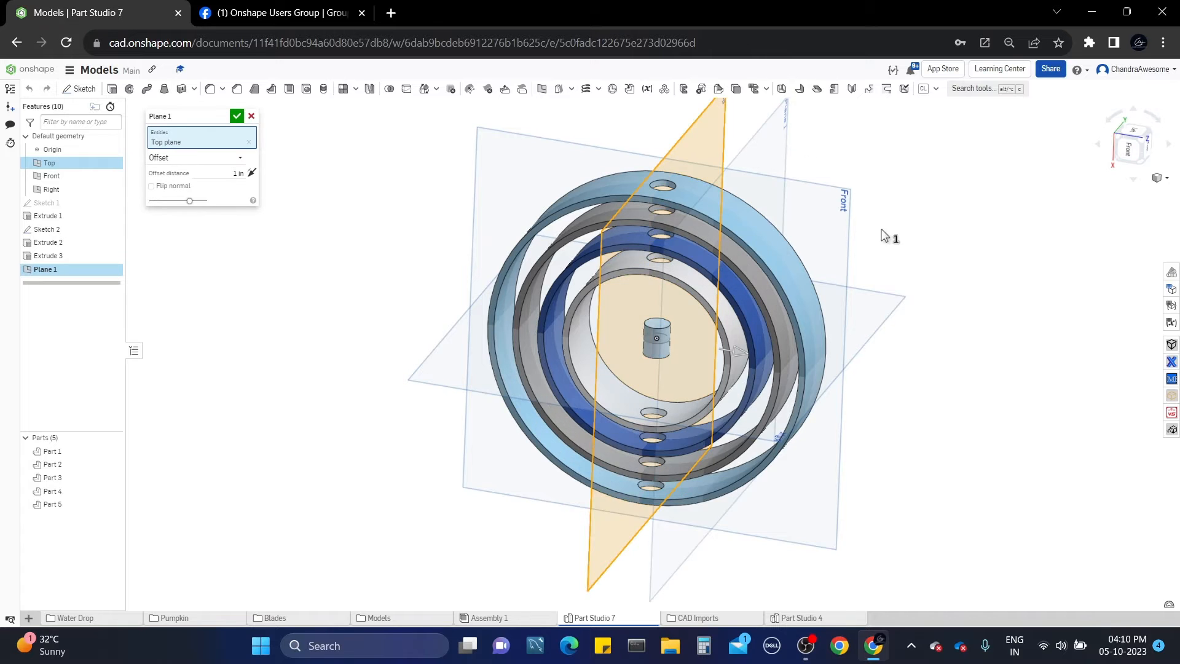
pyautogui.moveTo(885, 235); pyautogui.dragTo(858, 338, button='right')
pyautogui.click(1134, 148)
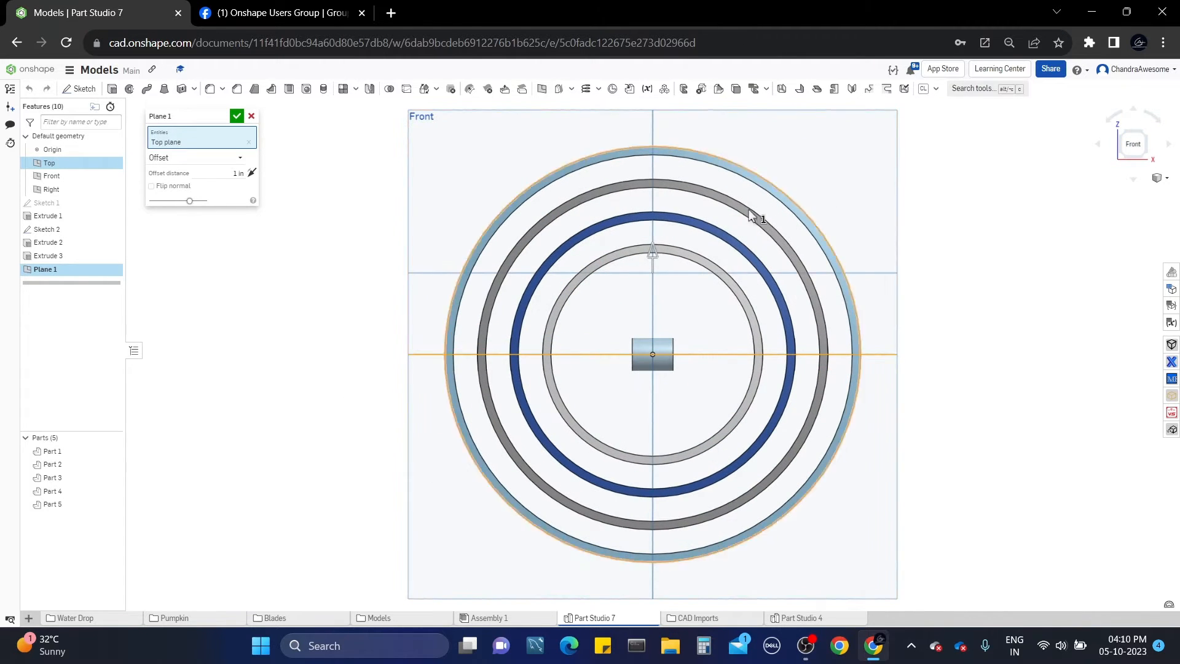
pyautogui.moveTo(652, 266); pyautogui.dragTo(653, 301)
pyautogui.moveTo(653, 300); pyautogui.dragTo(344, 215, button='right')
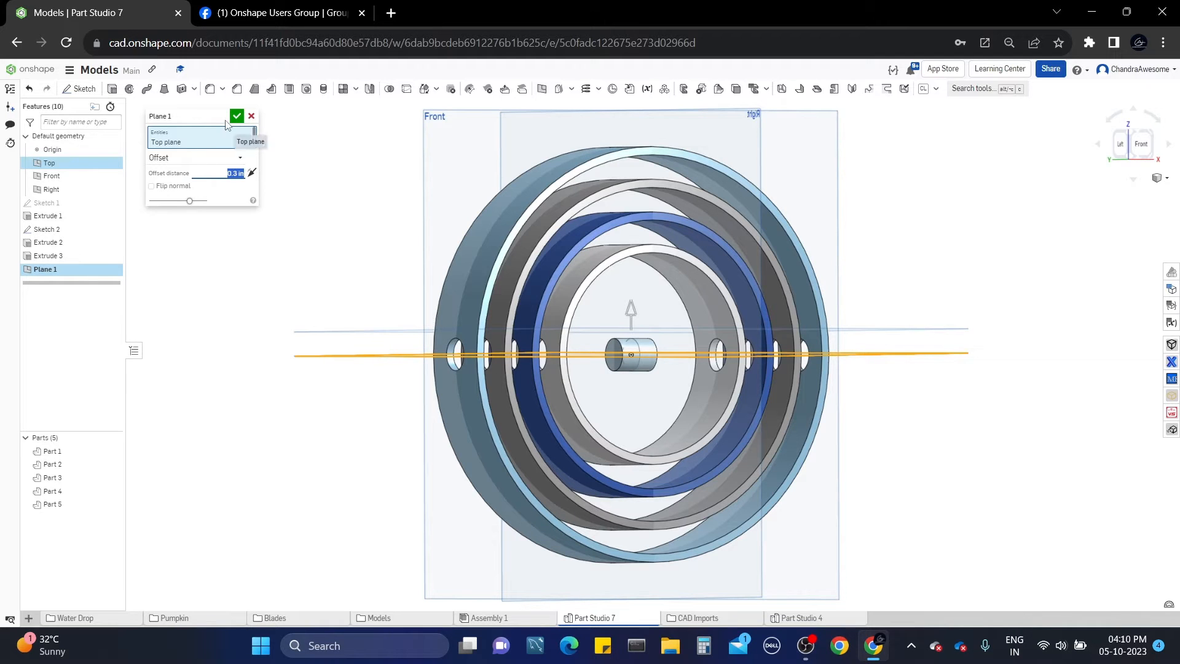
pyautogui.click(236, 116)
# - Split the outermost ring with the offset plane, keeping both sides
pyautogui.click(601, 556)
pyautogui.click(370, 88)
pyautogui.click(236, 173)
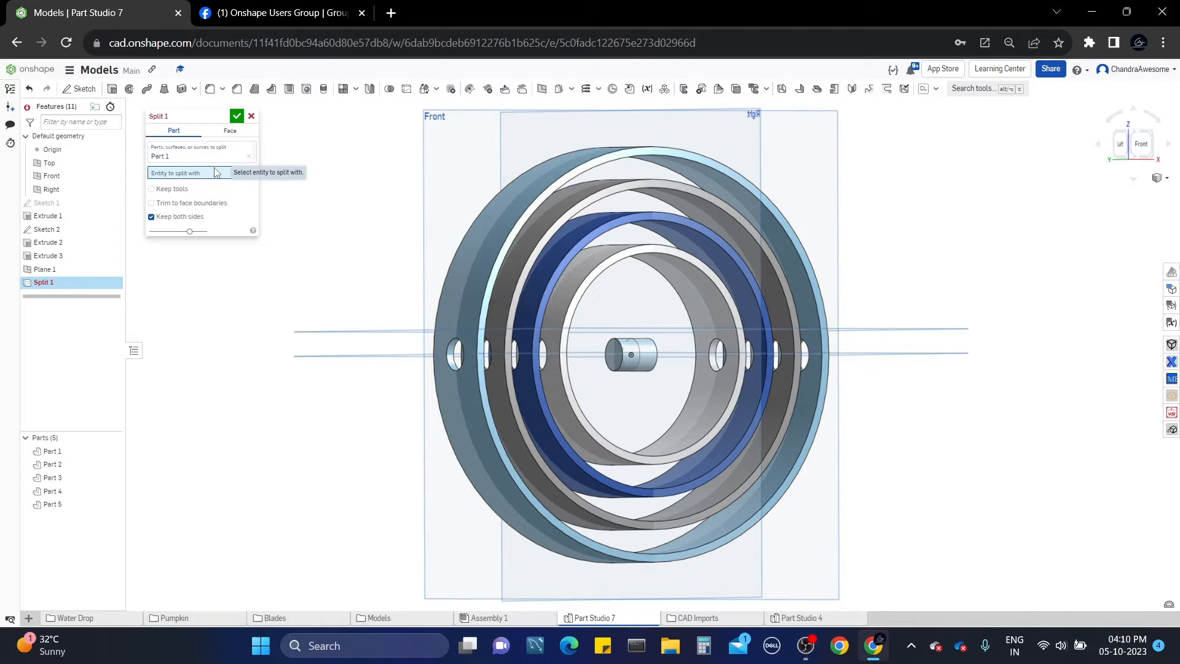
pyautogui.click(361, 338)
pyautogui.moveTo(361, 337); pyautogui.dragTo(331, 269, button='right')
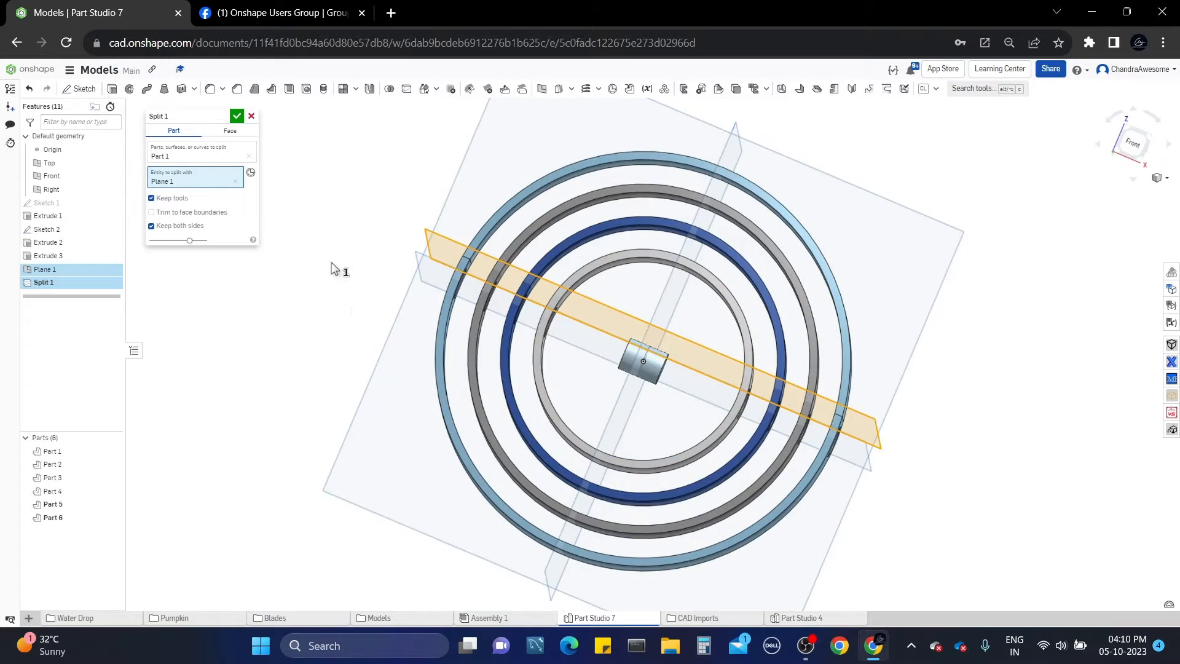
pyautogui.click(237, 116)
# - Hide the split-off piece of the outermost ring that lies above the offset plane
pyautogui.moveTo(503, 265); pyautogui.dragTo(546, 316, button='right')
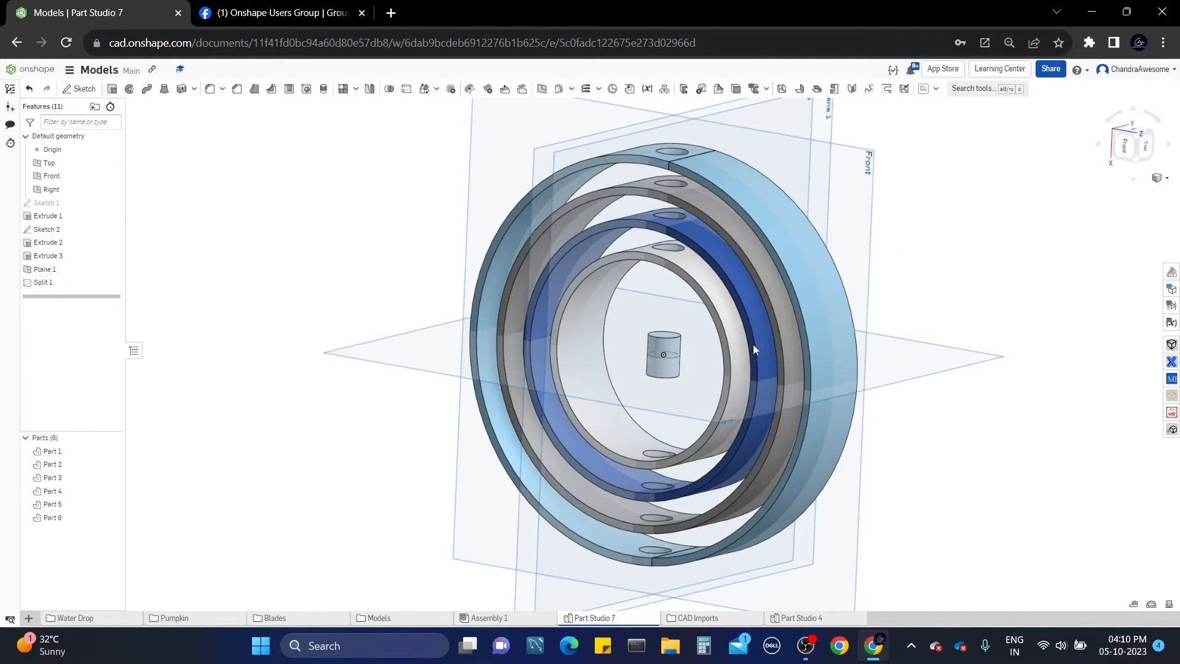
pyautogui.click(807, 289)
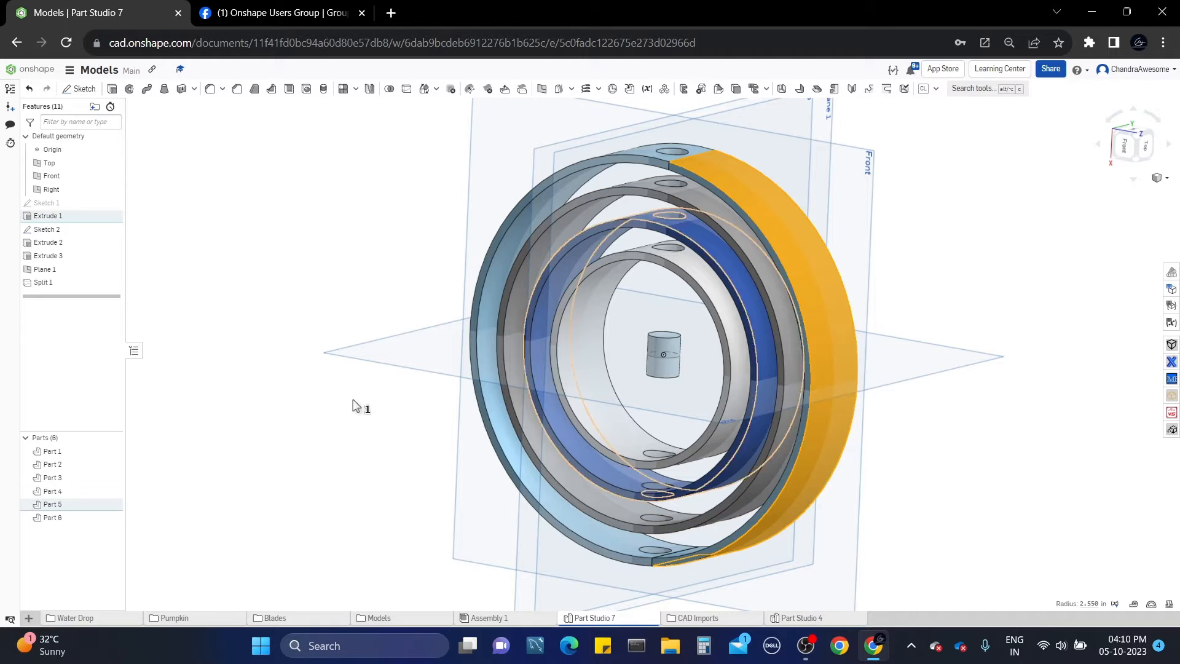
pyautogui.click(113, 506)
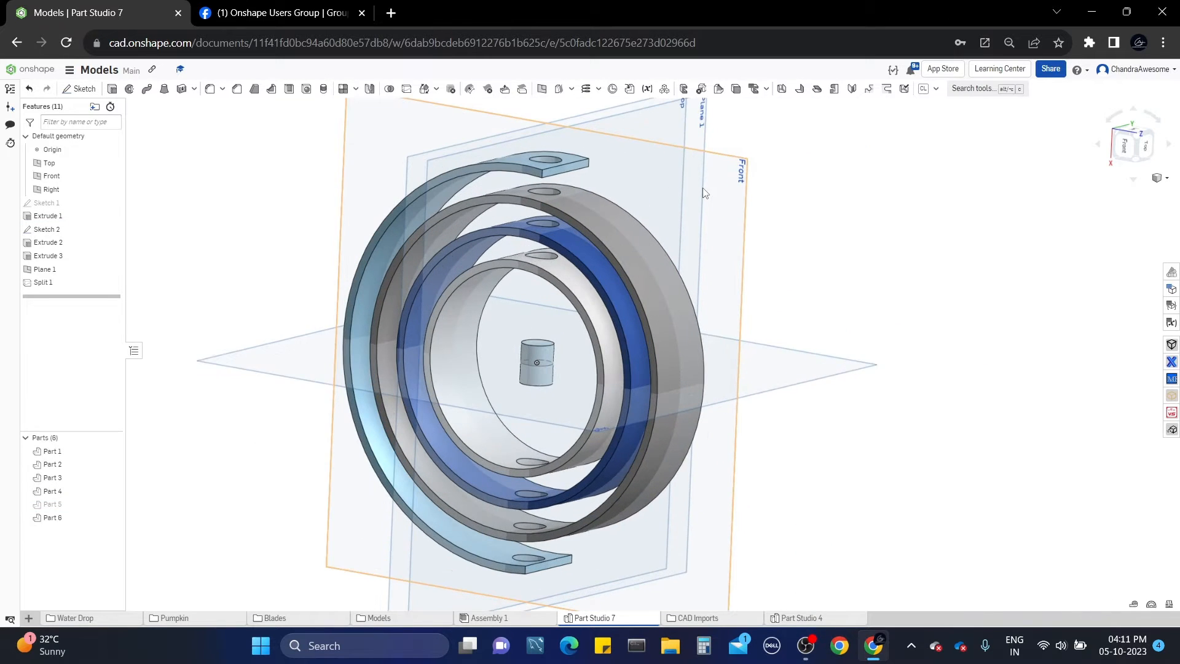
# - Fillet the four equal-length corner edges at both ends of the outer half ring with a 0.5 in radius
pyautogui.moveTo(703, 186); pyautogui.dragTo(689, 217, button='right')
pyautogui.scroll(5, 688, 216)
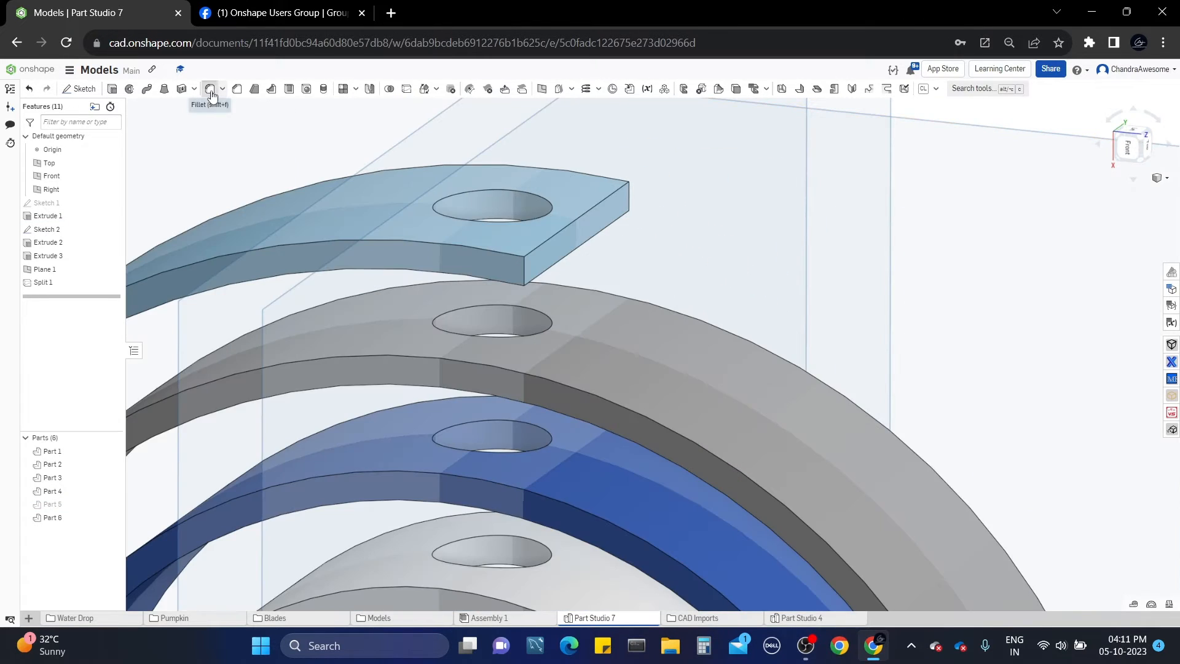
pyautogui.click(211, 90)
pyautogui.click(523, 271)
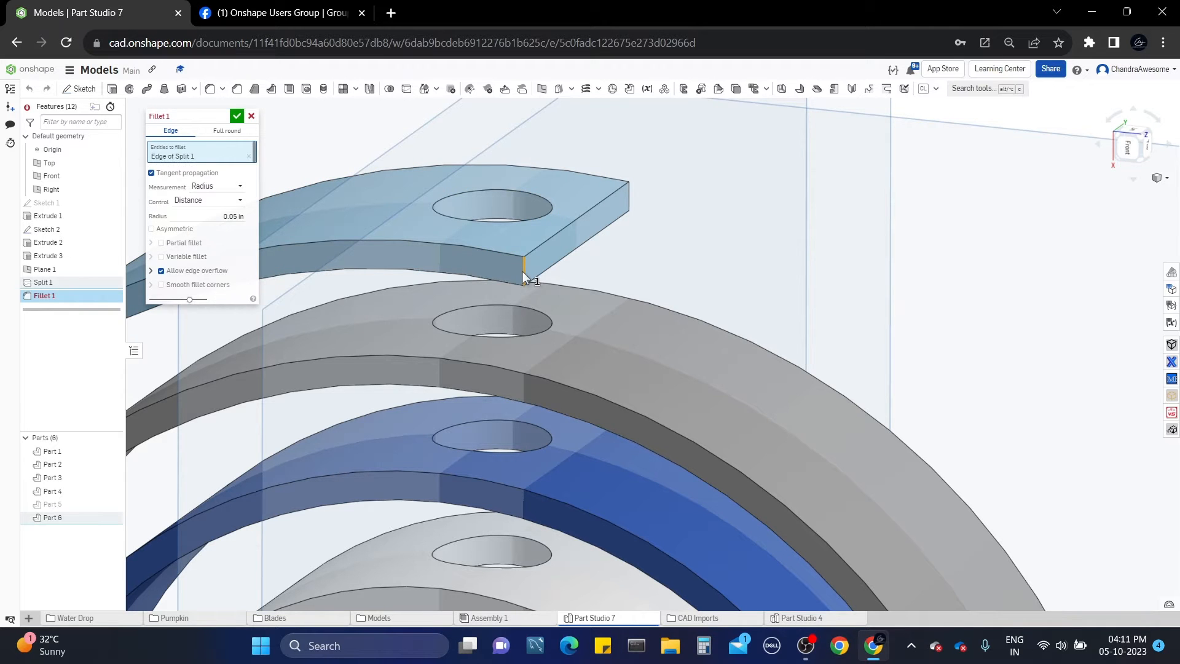
pyautogui.moveTo(569, 224); pyautogui.dragTo(723, 172, button='right')
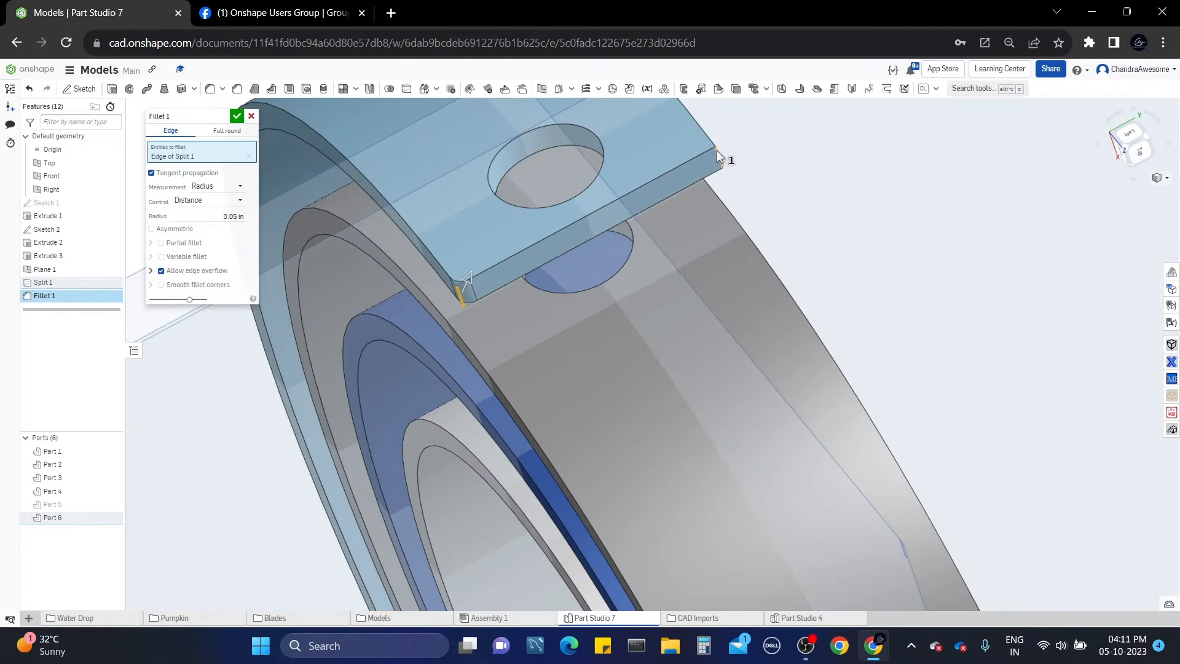
pyautogui.scroll(-2, 366, 304)
pyautogui.rightClick(367, 304)
pyautogui.moveTo(413, 403)
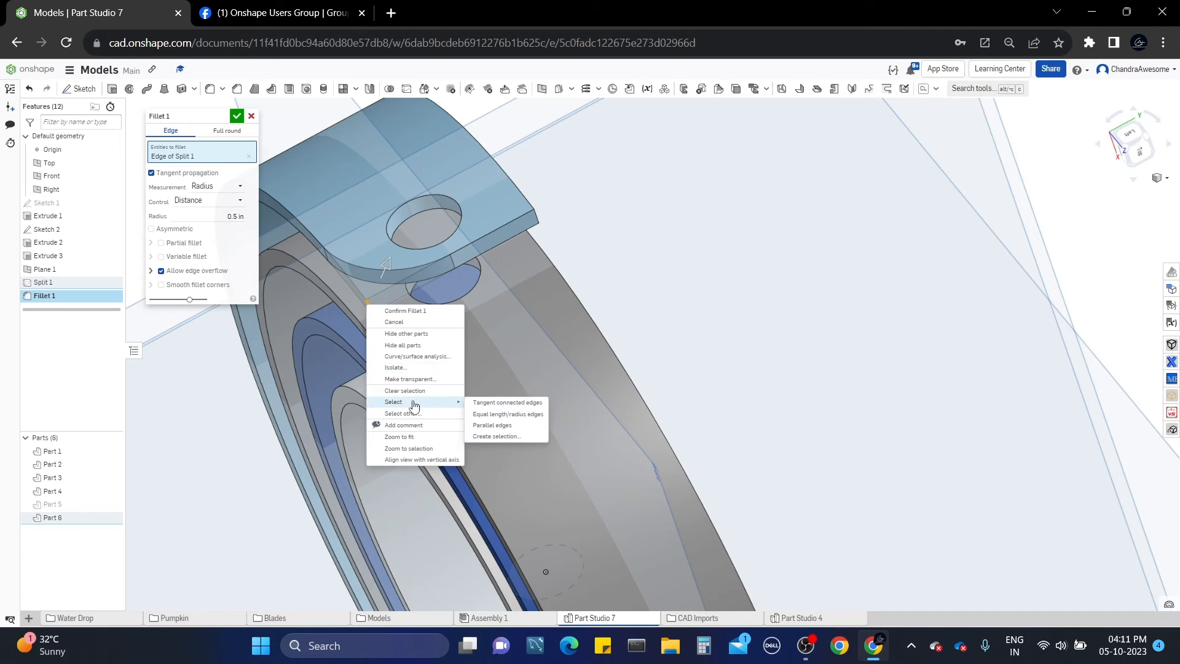
pyautogui.click(510, 414)
pyautogui.scroll(-5, 583, 282)
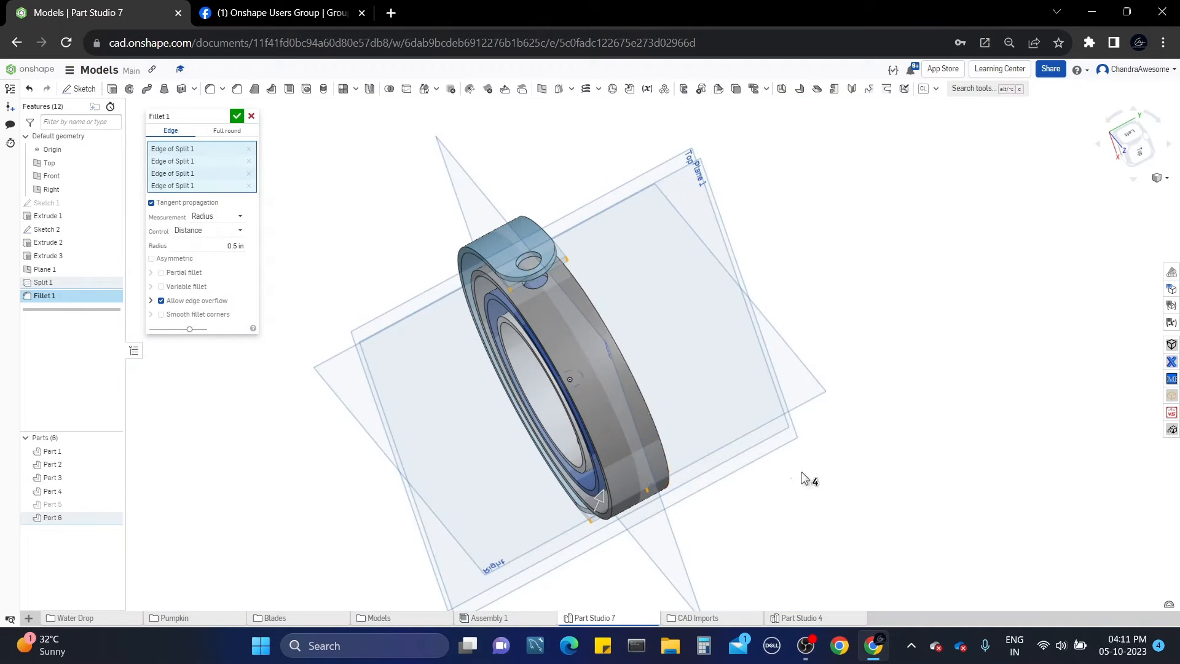
pyautogui.moveTo(801, 478); pyautogui.dragTo(808, 355, button='right')
pyautogui.click(236, 116)
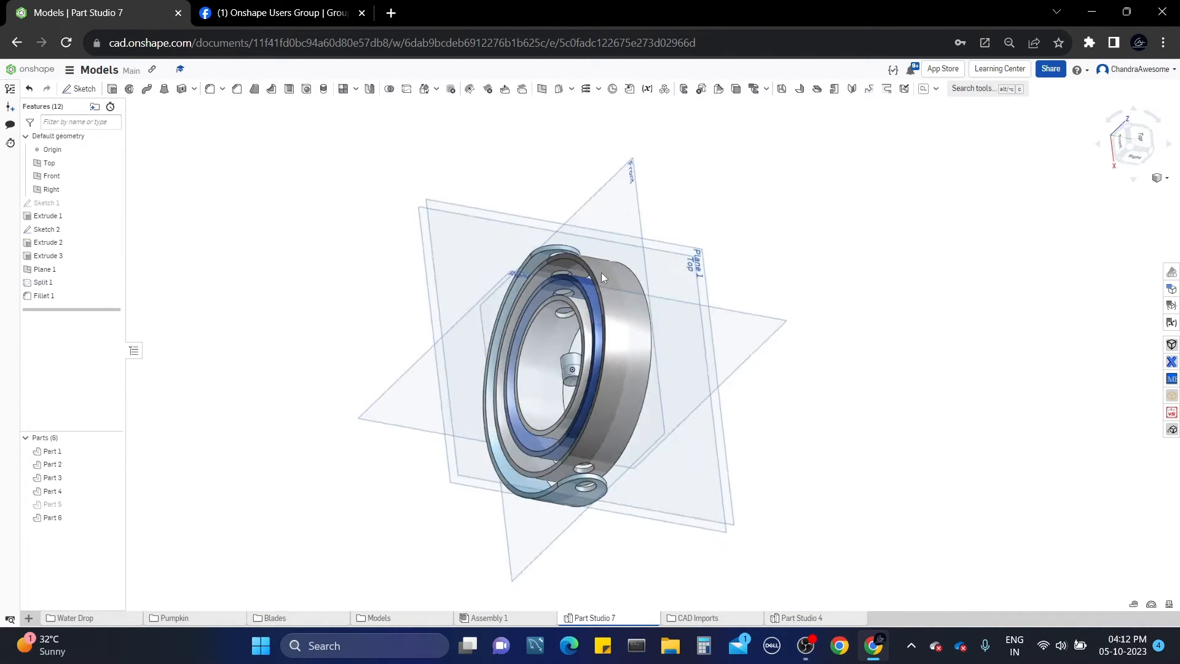
# - Compare the half ring and its orientation with the gyroscope reference on Facebook, and return to Onshape
pyautogui.moveTo(600, 271); pyautogui.dragTo(504, 117, button='right')
pyautogui.click(323, 7)
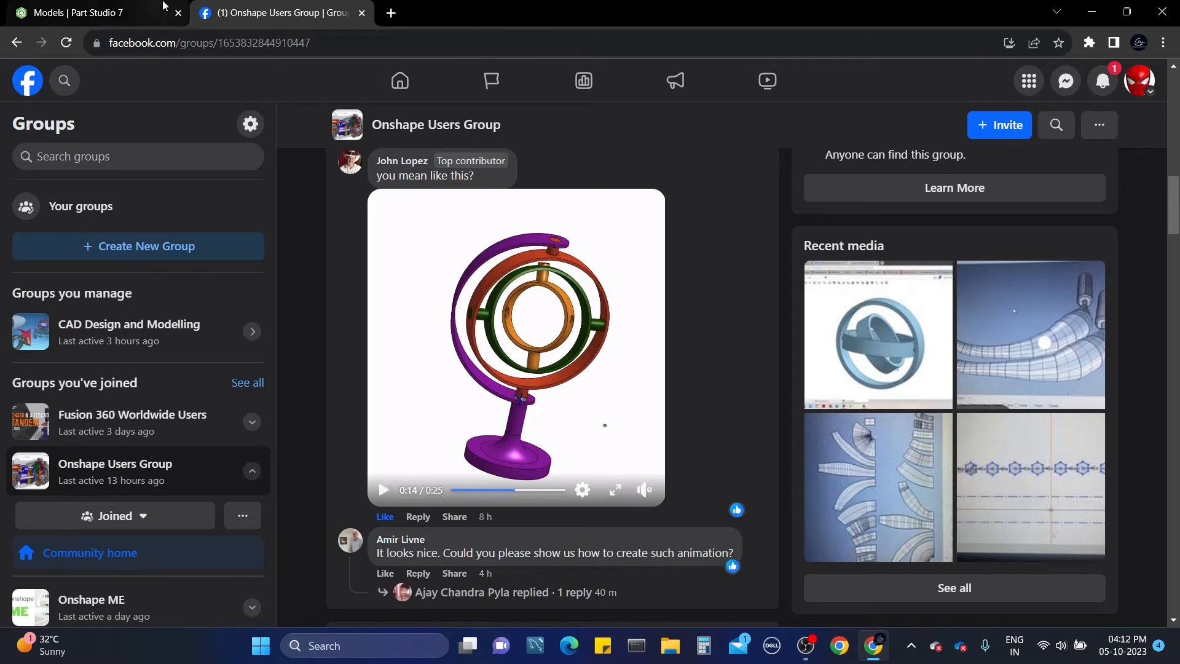
pyautogui.click(91, 6)
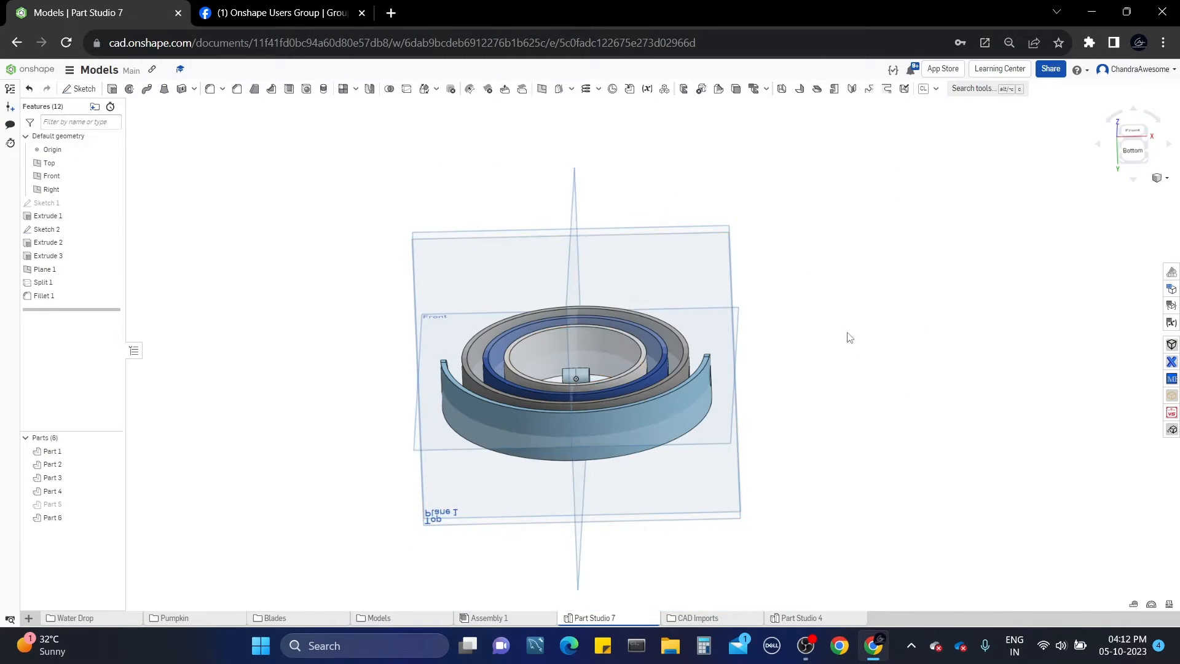
pyautogui.click(316, 6)
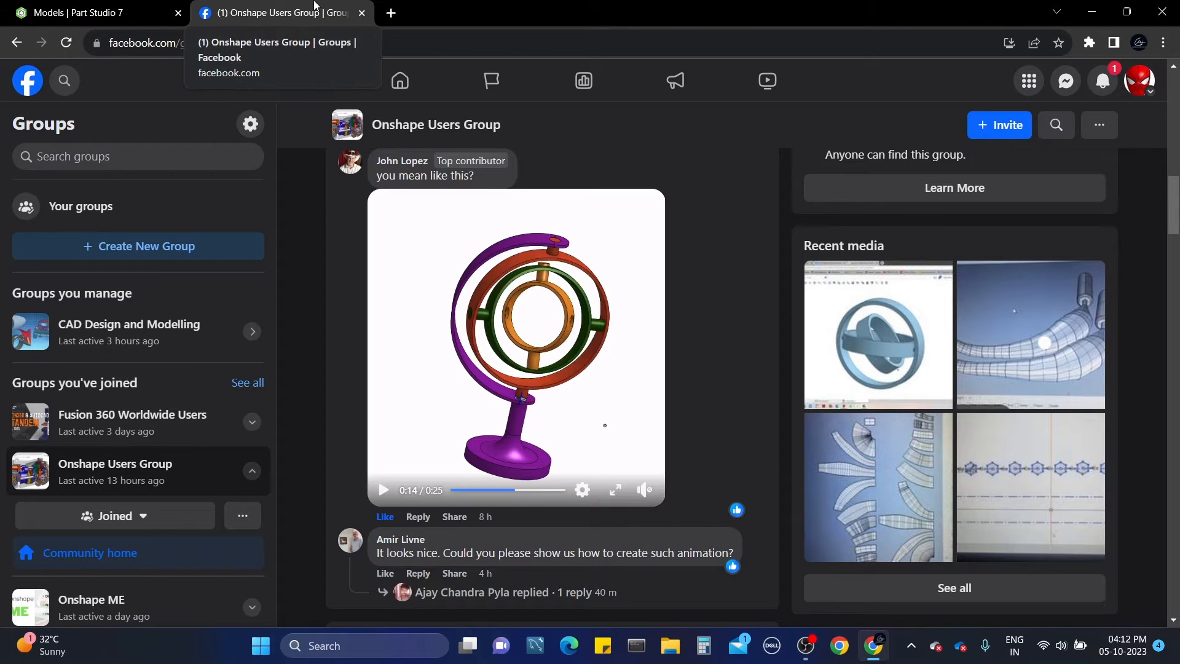
pyautogui.click(88, 6)
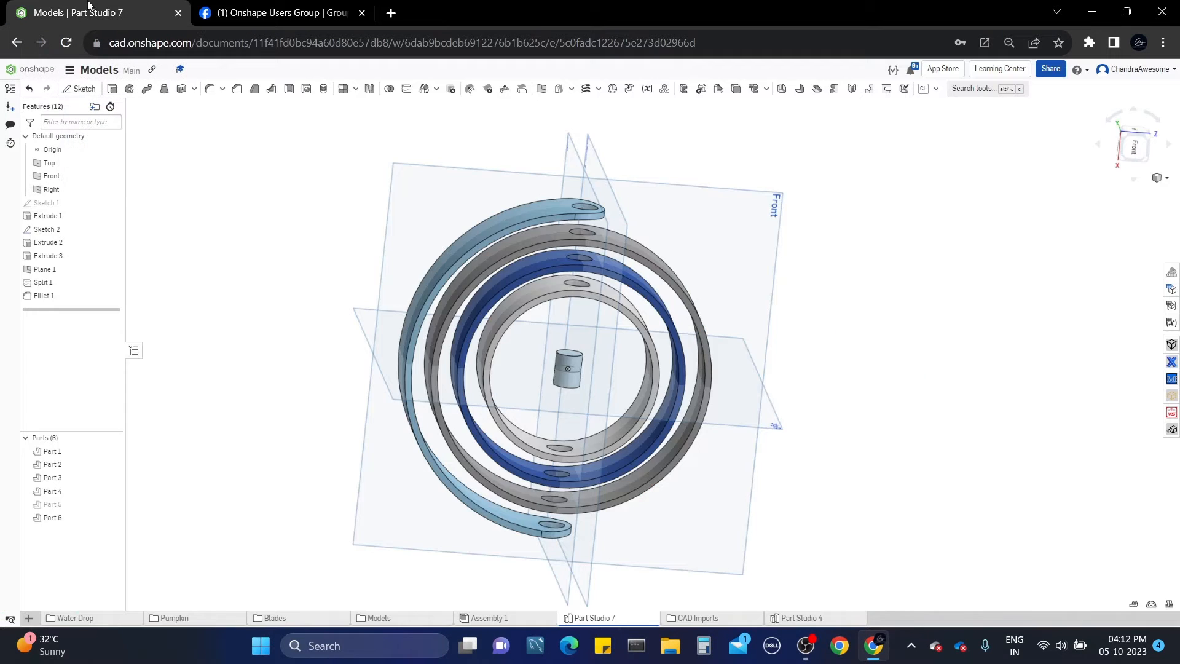
# - Circular-pattern the pivot-hole cut as a feature about a ring edge, with 4 instances over 360 degrees, applied per instance
pyautogui.moveTo(716, 271); pyautogui.dragTo(617, 225, button='right')
pyautogui.scroll(5, 588, 222)
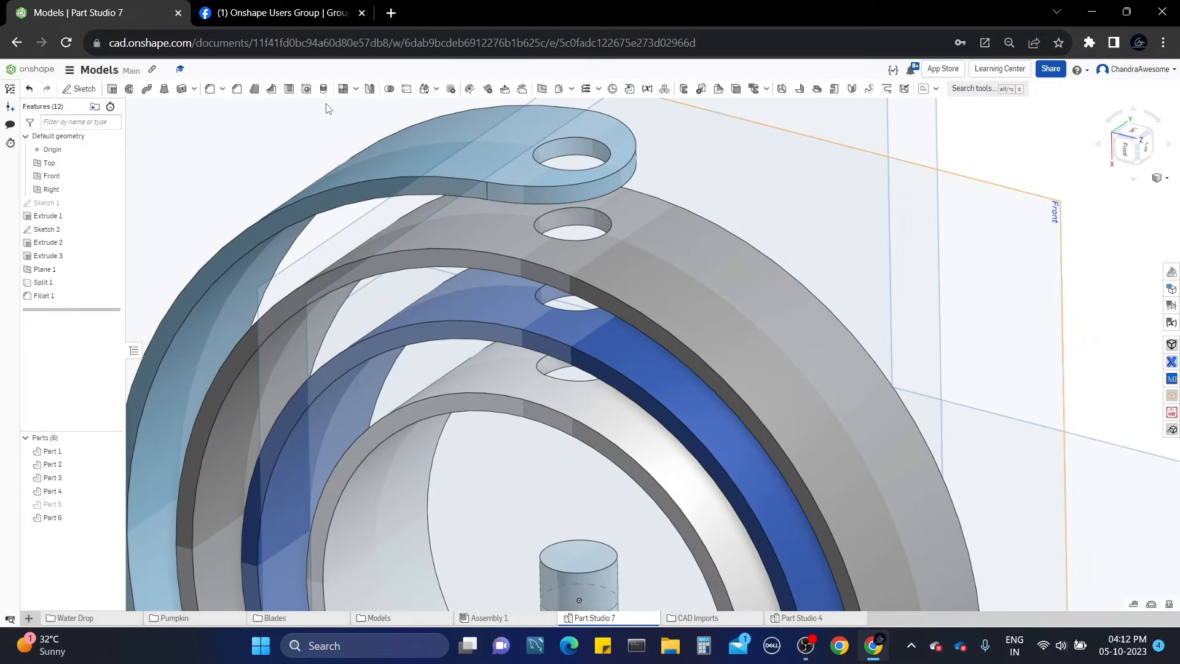
pyautogui.click(356, 92)
pyautogui.click(375, 122)
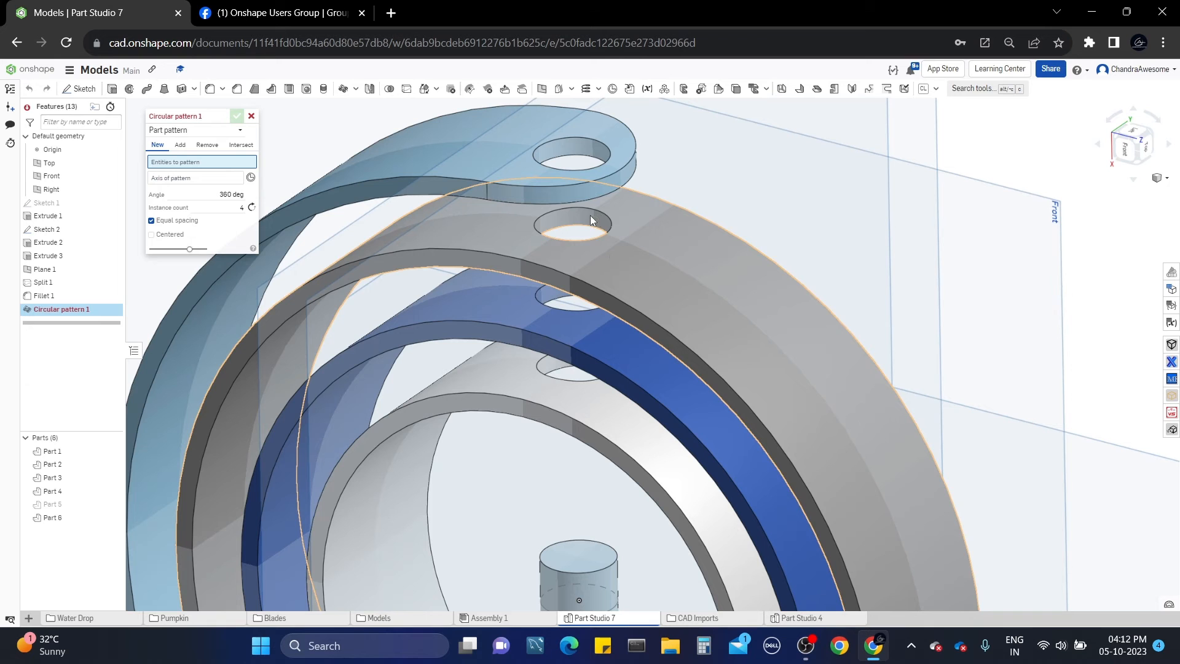
pyautogui.click(241, 130)
pyautogui.click(184, 155)
pyautogui.click(572, 232)
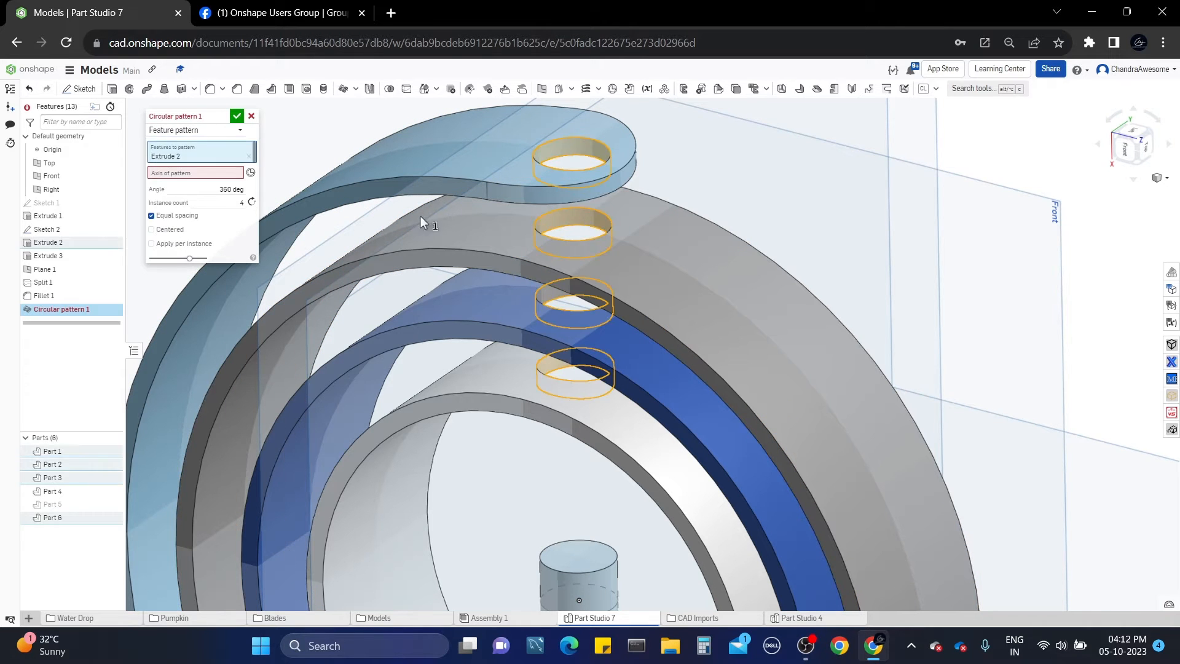
pyautogui.click(167, 174)
pyautogui.click(448, 247)
pyautogui.scroll(-4, 631, 238)
pyautogui.moveTo(631, 238); pyautogui.dragTo(669, 160, button='right')
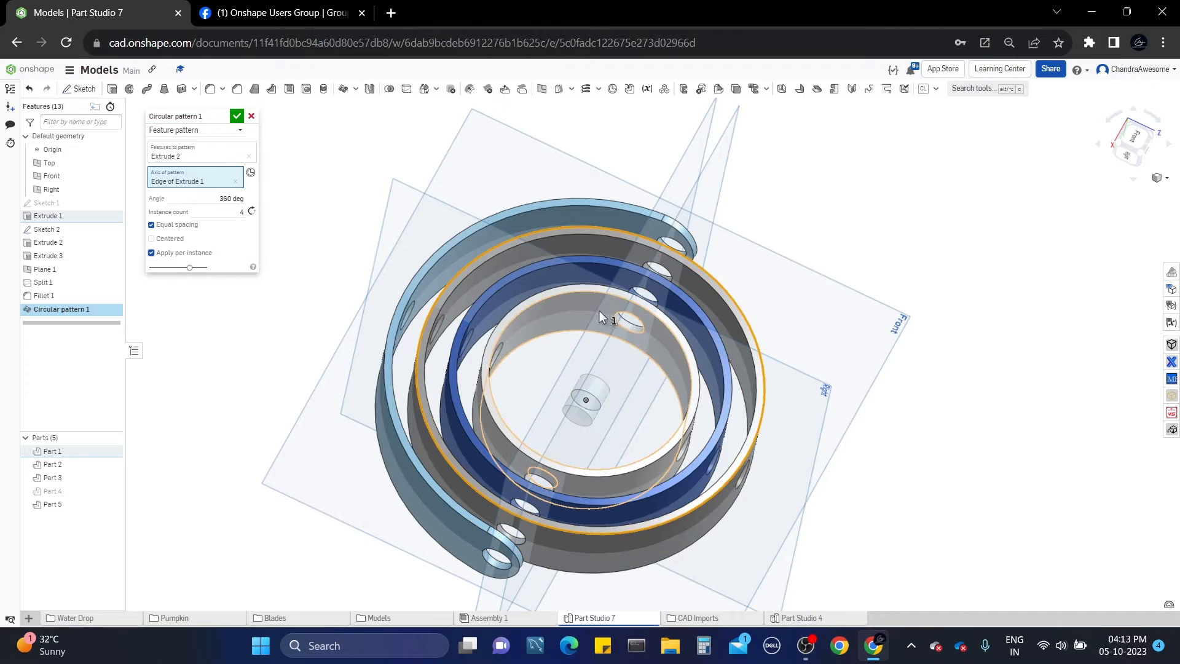
pyautogui.moveTo(599, 311); pyautogui.dragTo(563, 344, button='right')
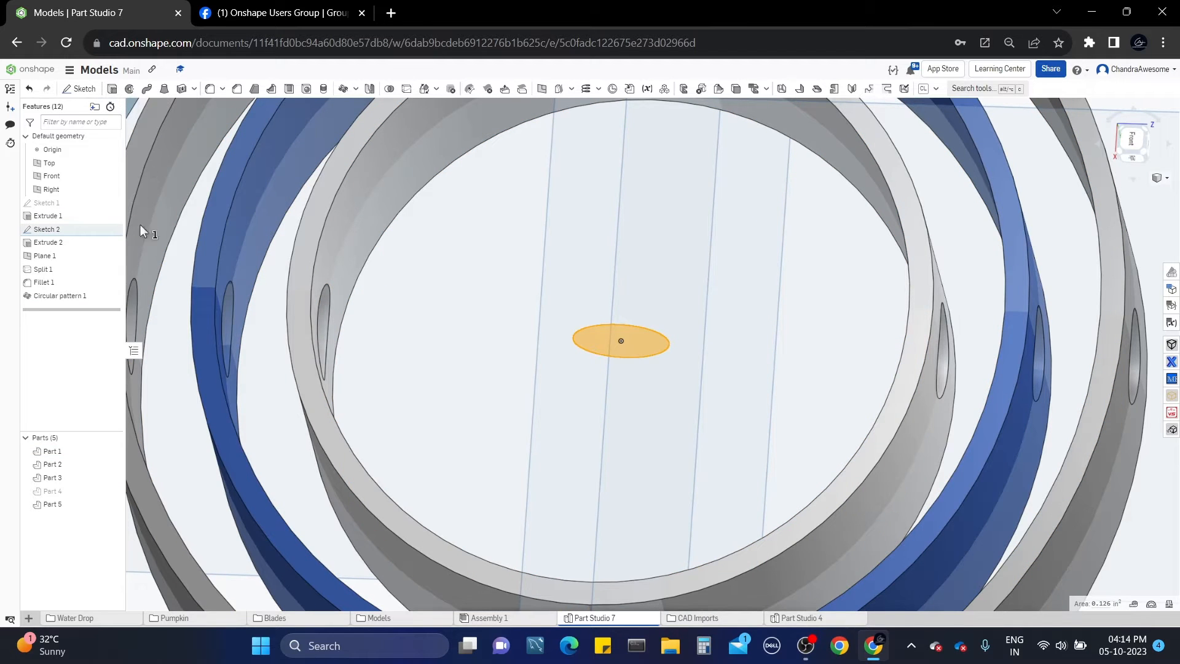
# - Extrude the small central circle symmetrically as a new solid pin 0.4 in deep
pyautogui.click(224, 201)
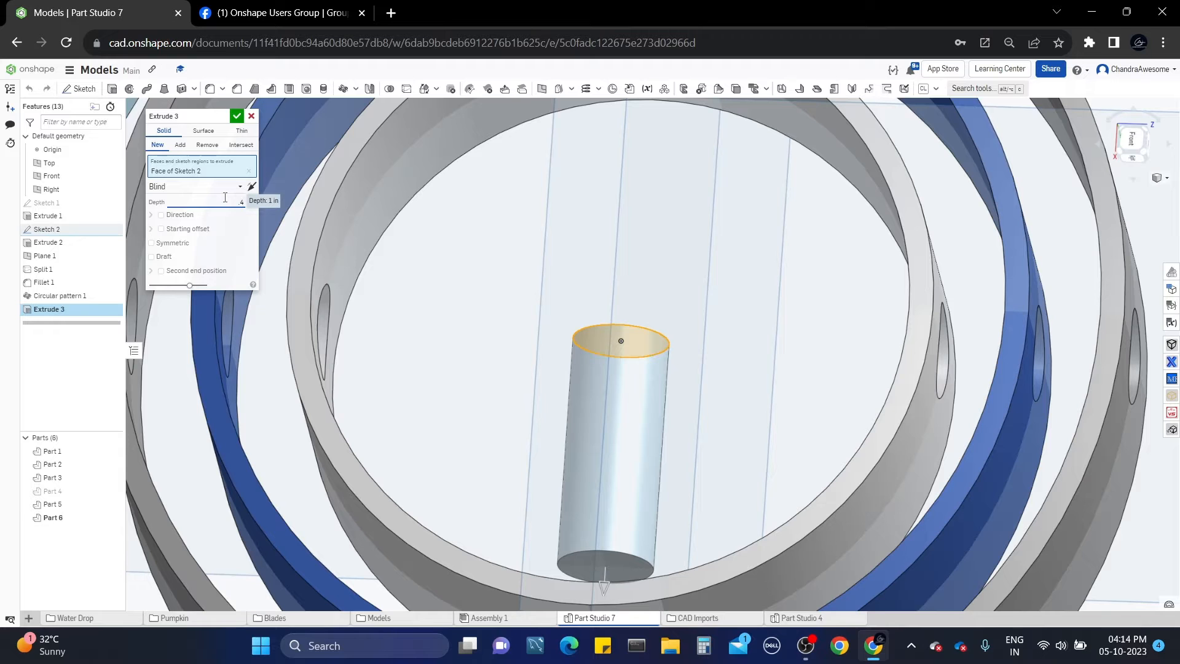
pyautogui.click(172, 244)
pyautogui.click(237, 116)
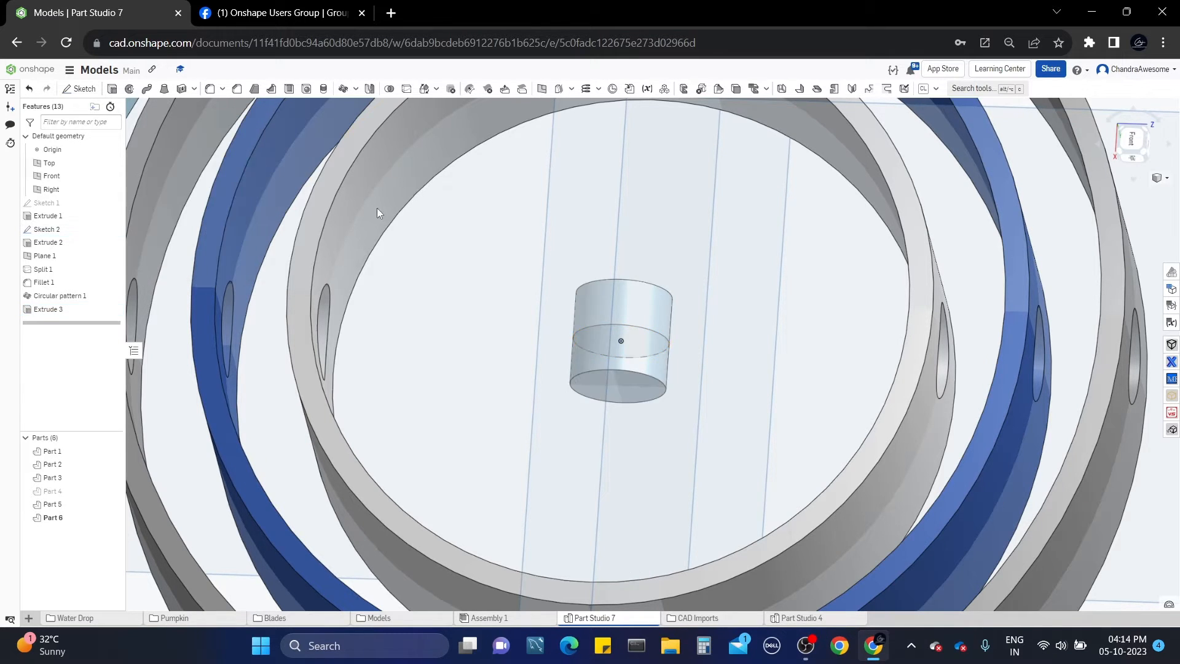
# - Start a sketch on the Front plane and project the lower end edge of the outer half ring into it
pyautogui.hotkey('shift', '1')
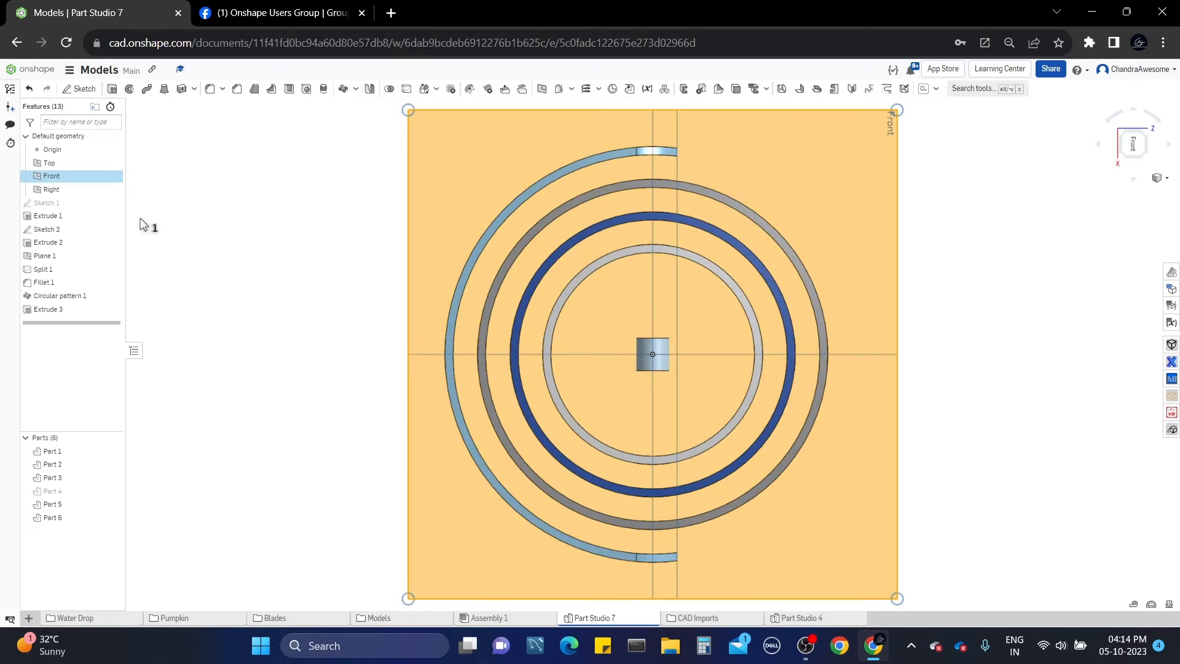
pyautogui.click(81, 90)
pyautogui.scroll(-3, 564, 492)
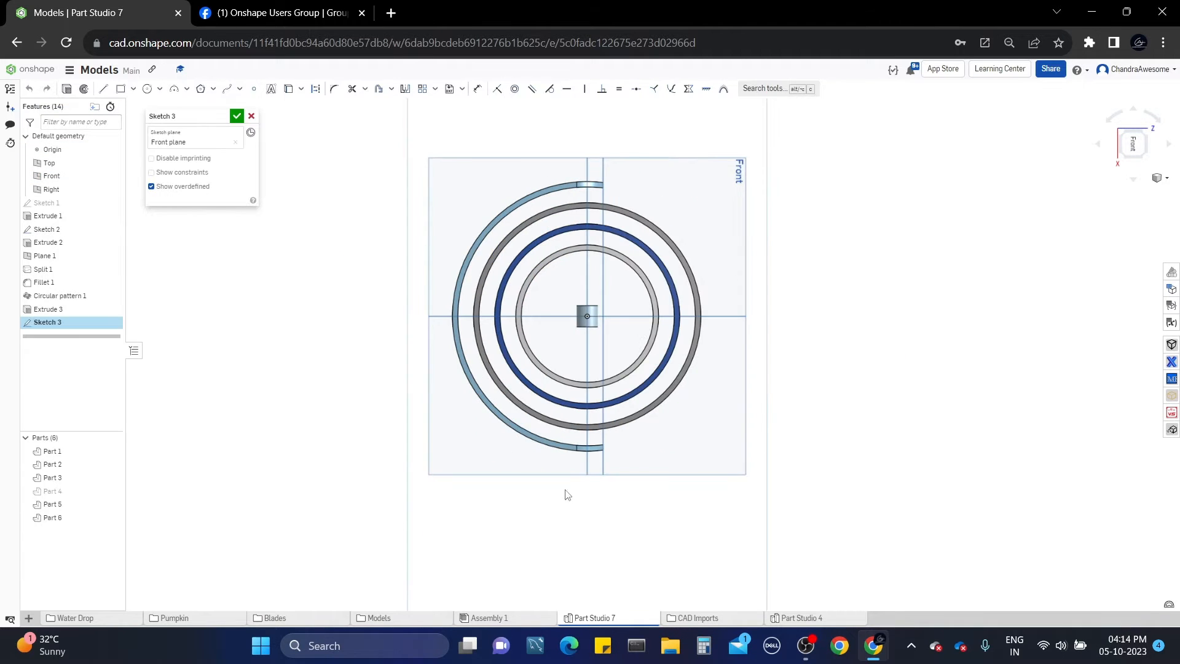
pyautogui.scroll(5, 564, 493)
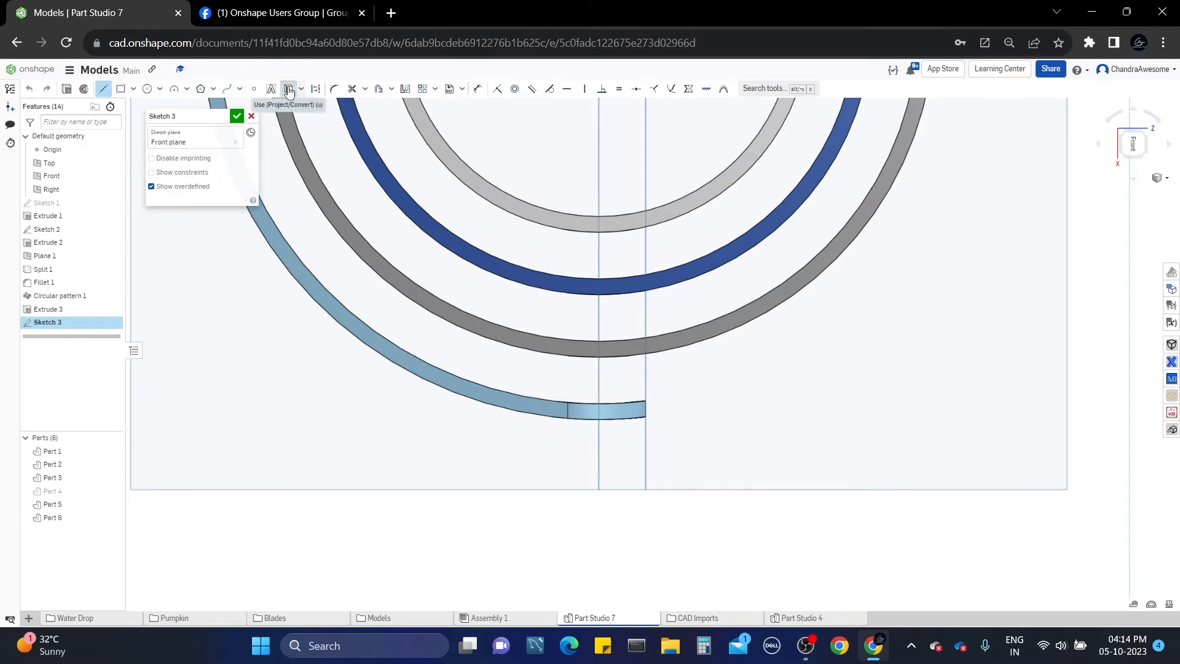
pyautogui.click(288, 89)
pyautogui.press('Up')
pyautogui.click(1154, 132)
pyautogui.scroll(-3, 920, 368)
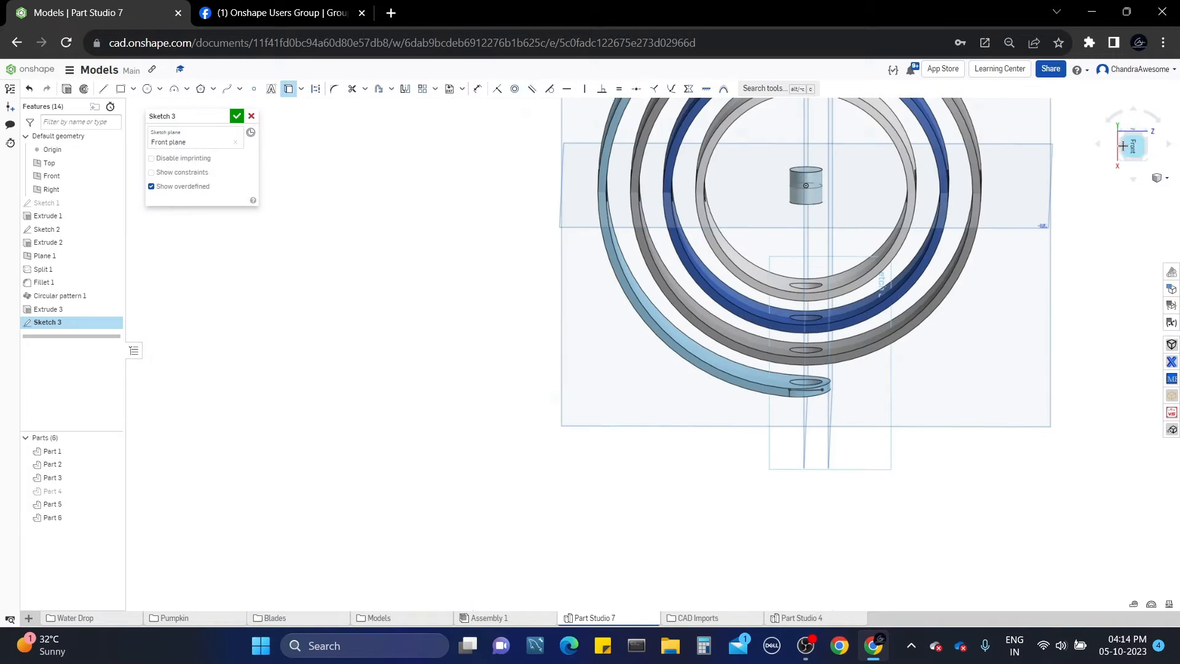
pyautogui.scroll(3, 626, 448)
pyautogui.press('t')
pyautogui.click(627, 290)
# - Sketch a vertical line outward from the projected edge's midpoint and a horizontal base line about 1.15 in long from its far end
pyautogui.scroll(-3, 633, 434)
pyautogui.scroll(3, 632, 435)
pyautogui.press('l')
pyautogui.click(634, 434)
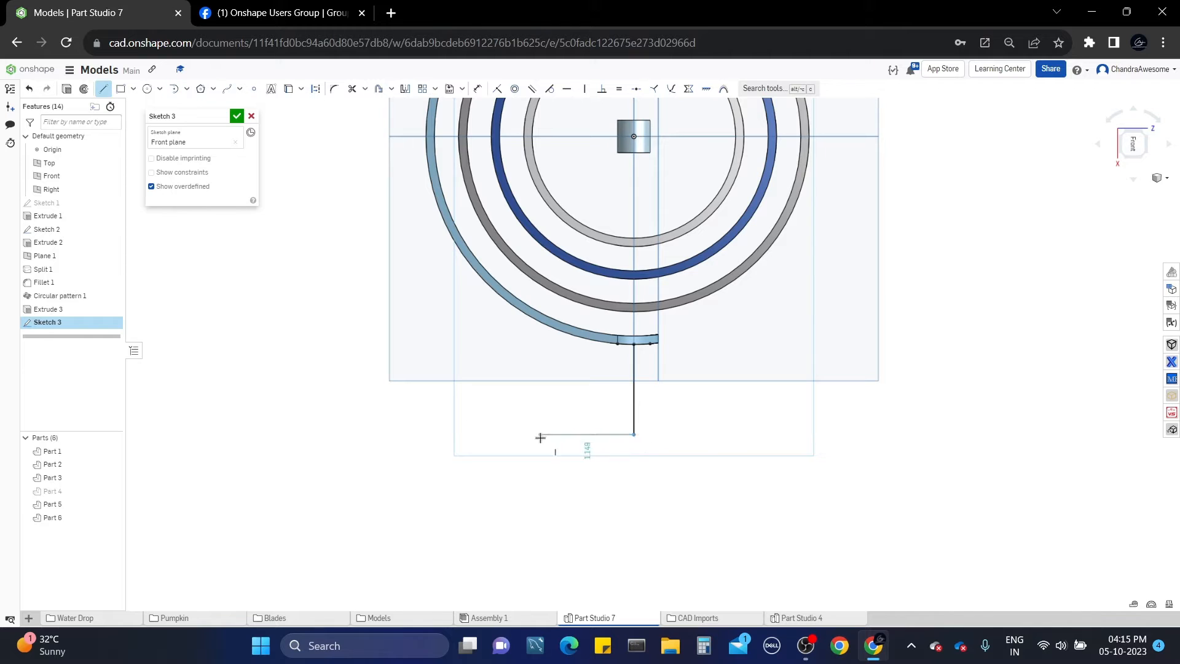
pyautogui.click(540, 435)
pyautogui.press('t')
pyautogui.click(634, 343)
pyautogui.click(587, 434)
# - Draw a concave arc of about 0.87 in radius from the projected edge to the base line, and make the two tangent
pyautogui.click(187, 89)
pyautogui.click(618, 343)
pyautogui.click(571, 435)
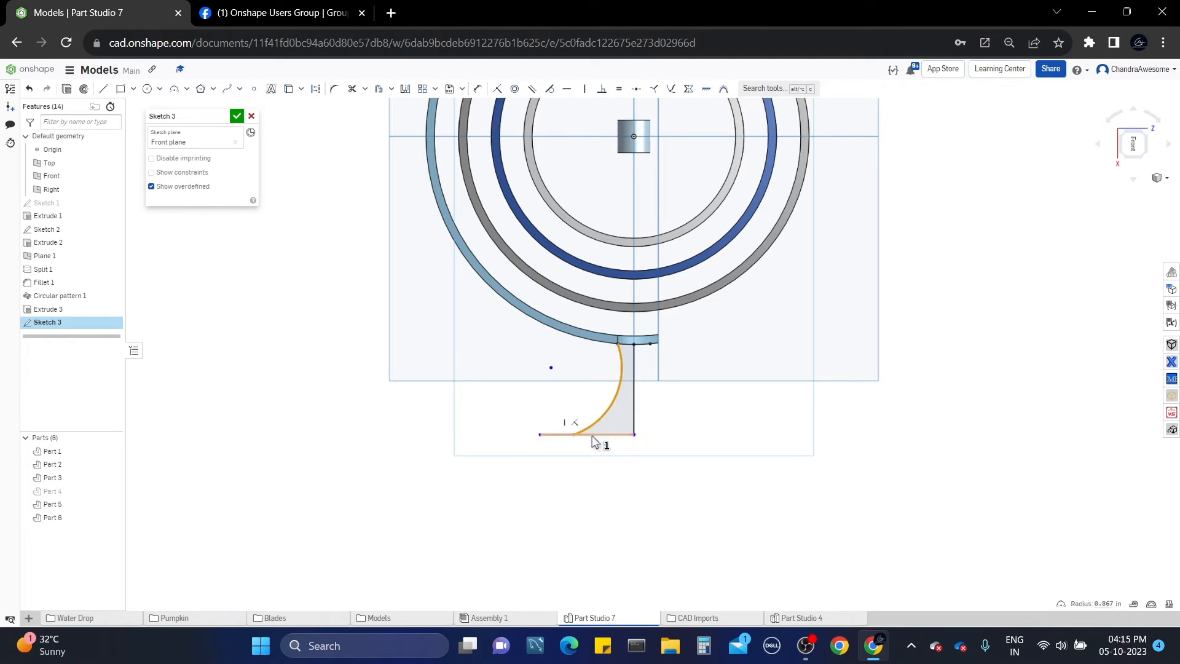
pyautogui.click(549, 89)
# - Dimension the vertical centre line of the base profile to 1 in and finish the sketch
pyautogui.click(634, 407)
pyautogui.click(679, 406)
pyautogui.write('1')
pyautogui.press('Return')
pyautogui.scroll(2, 657, 369)
pyautogui.press('Return')
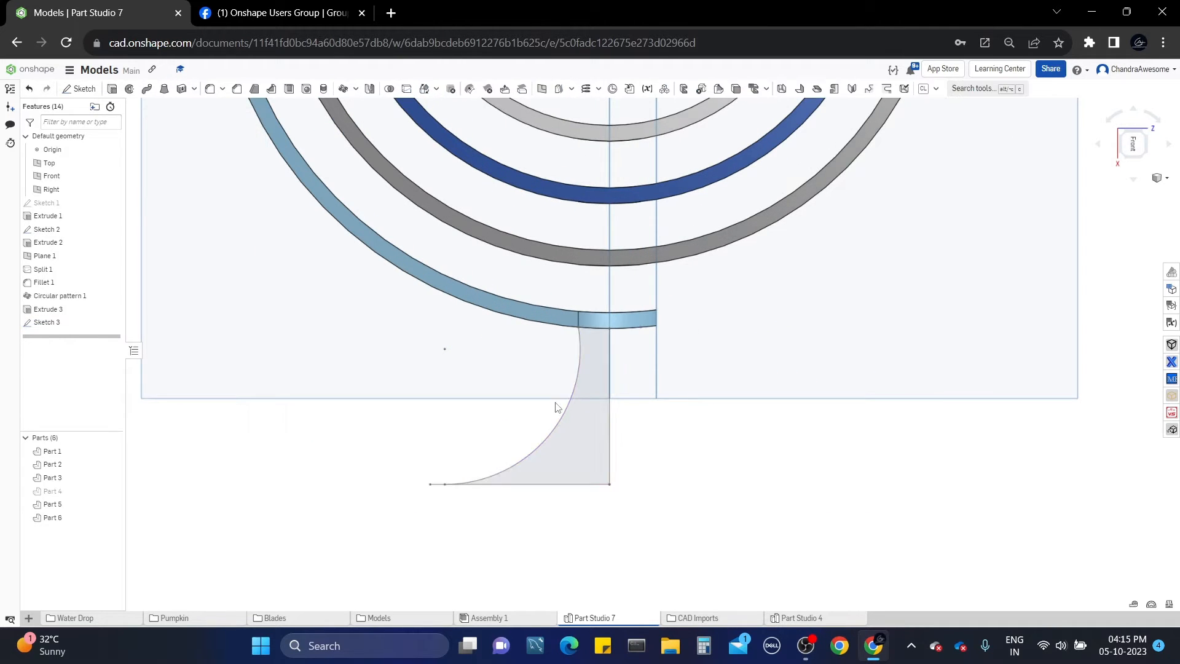
# - Revolve the flared profile fully about its vertical centre line as a new solid base
pyautogui.click(593, 413)
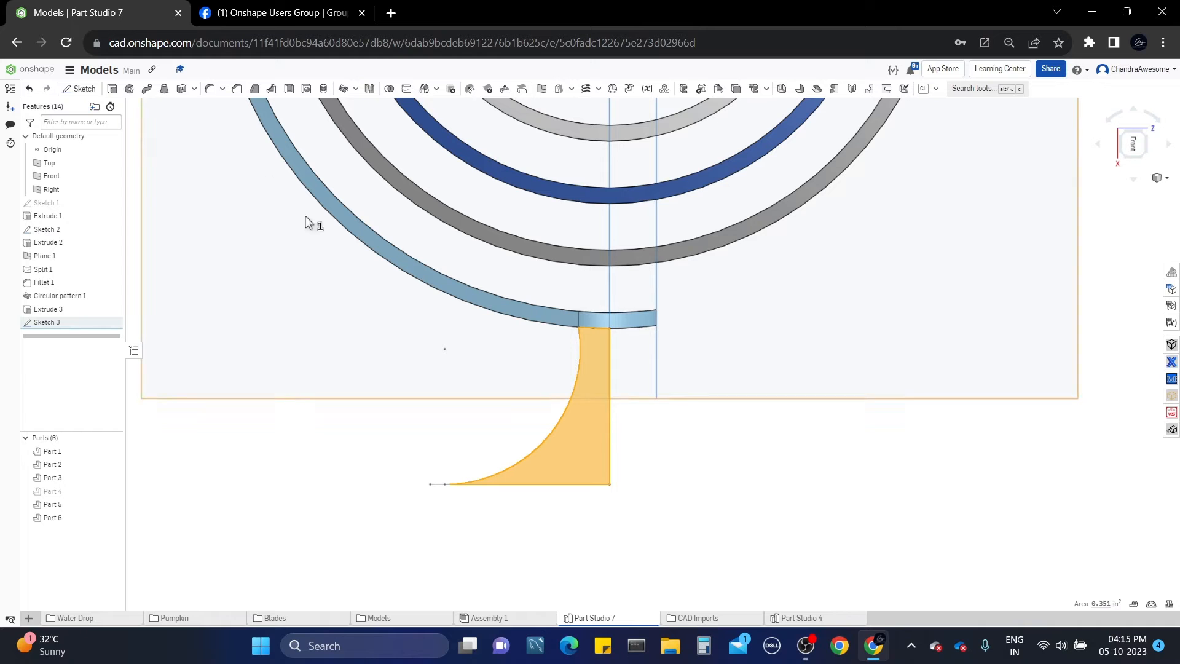
pyautogui.click(129, 89)
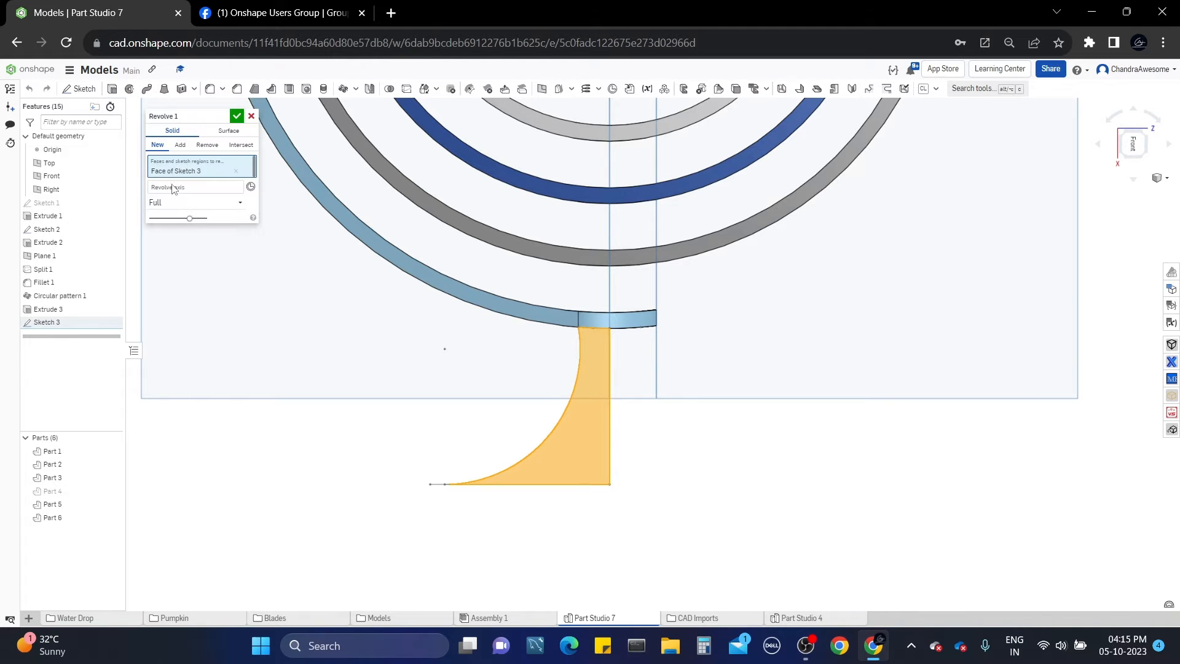
pyautogui.click(609, 425)
pyautogui.moveTo(733, 383)
pyautogui.mouseDown(button='right')
pyautogui.moveTo(717, 311)
pyautogui.moveTo(706, 408)
pyautogui.mouseUp(button='right')
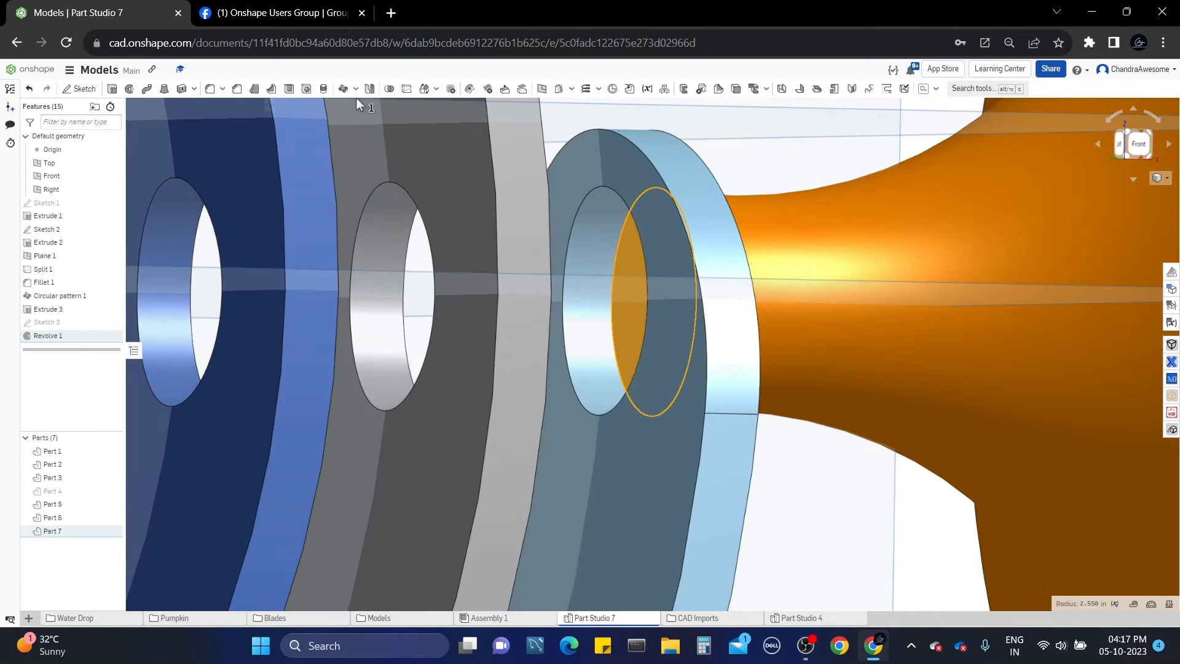
# - Offset the base's narrow end face by 0.01 in toward the half ring with Move face
pyautogui.click(504, 89)
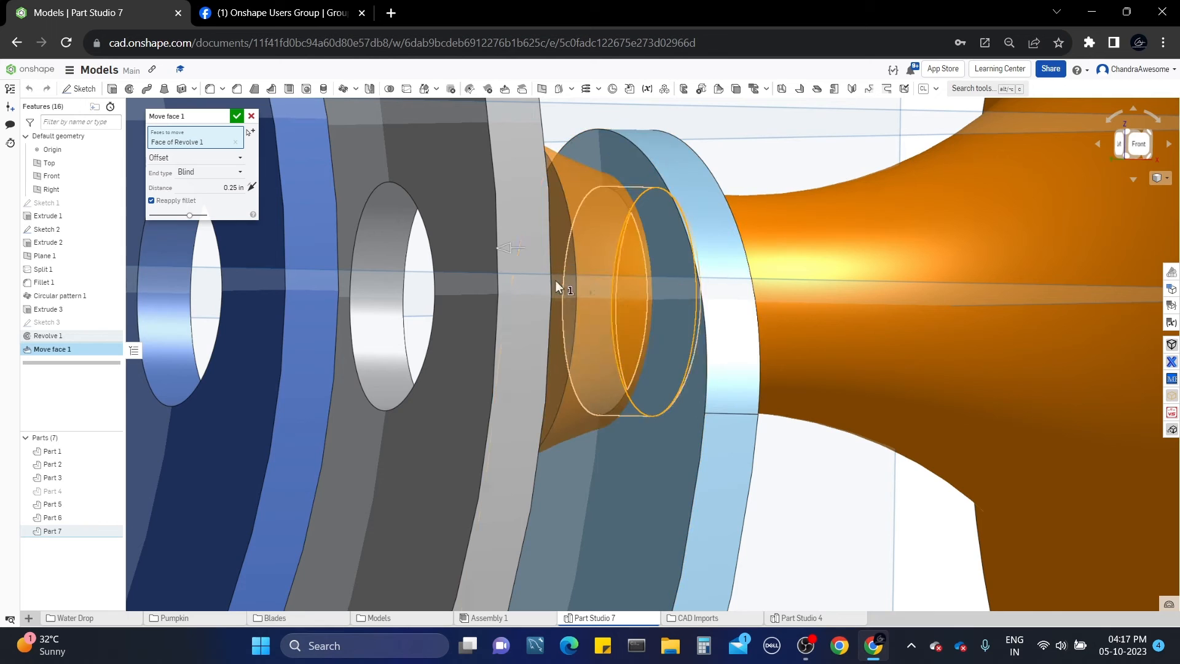
pyautogui.moveTo(514, 245); pyautogui.dragTo(608, 263)
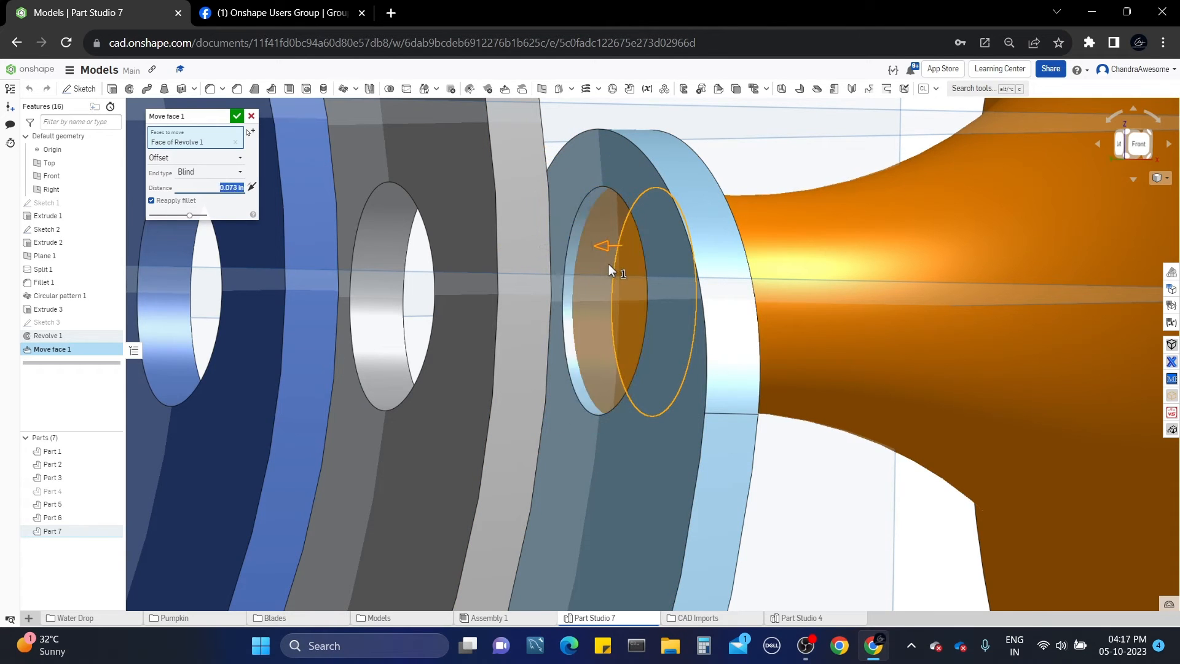
pyautogui.click(200, 186)
pyautogui.write('0')
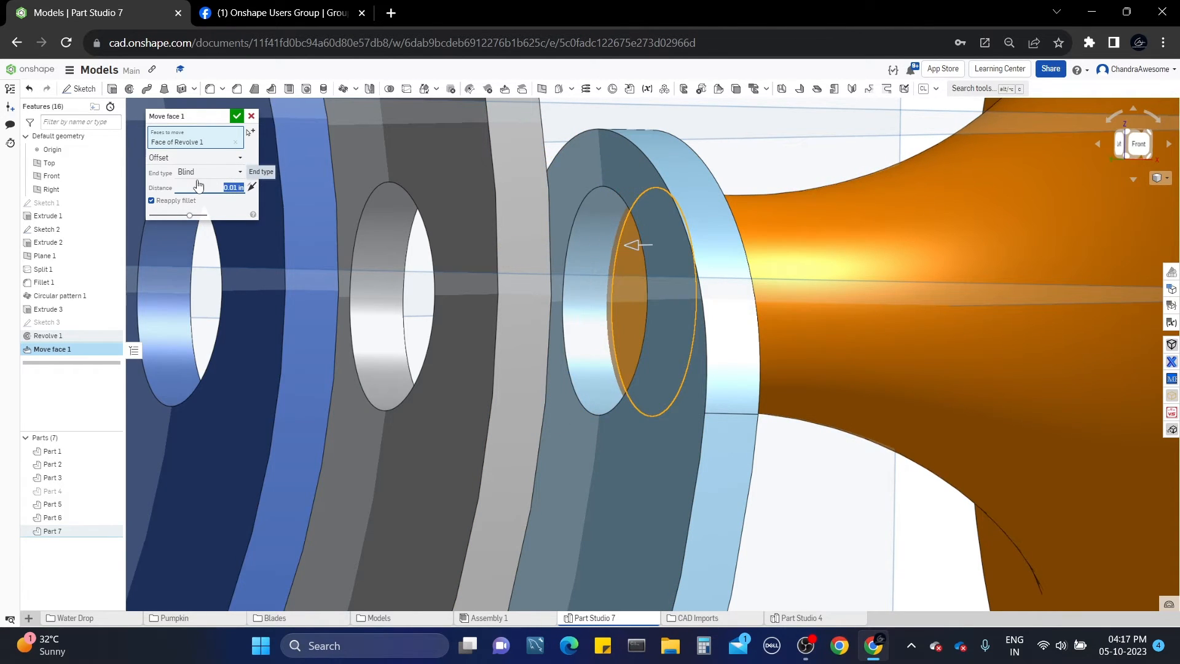
pyautogui.click(237, 116)
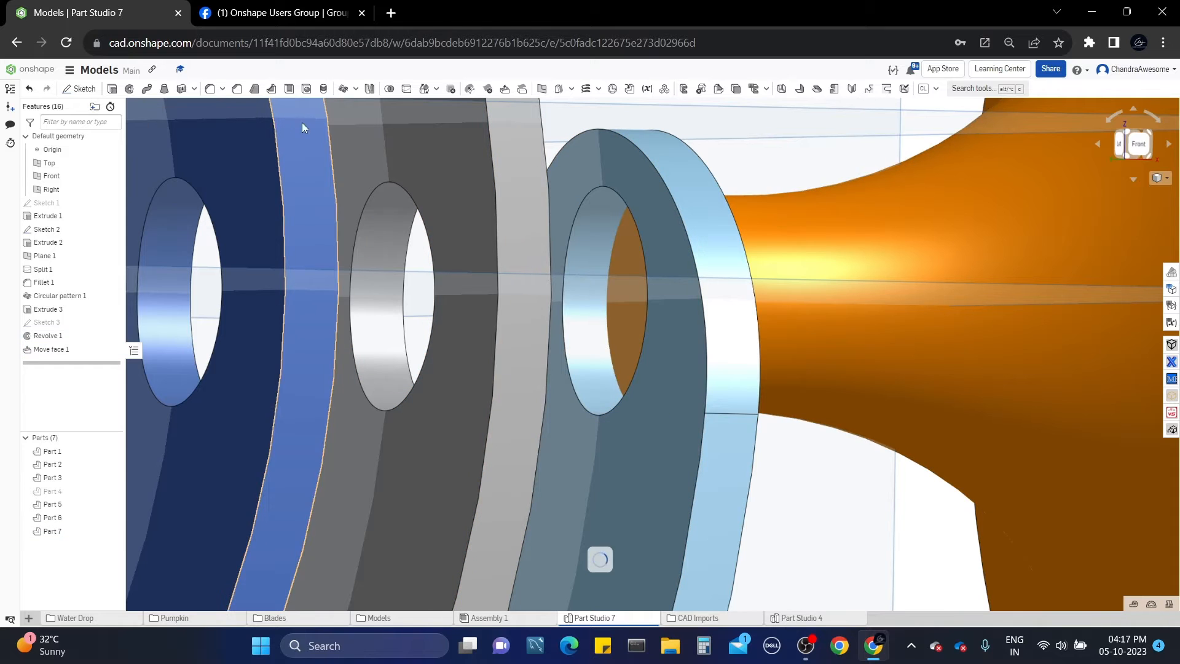
# - Unite the outer half ring and the revolved base into one part with a Boolean union
pyautogui.click(409, 92)
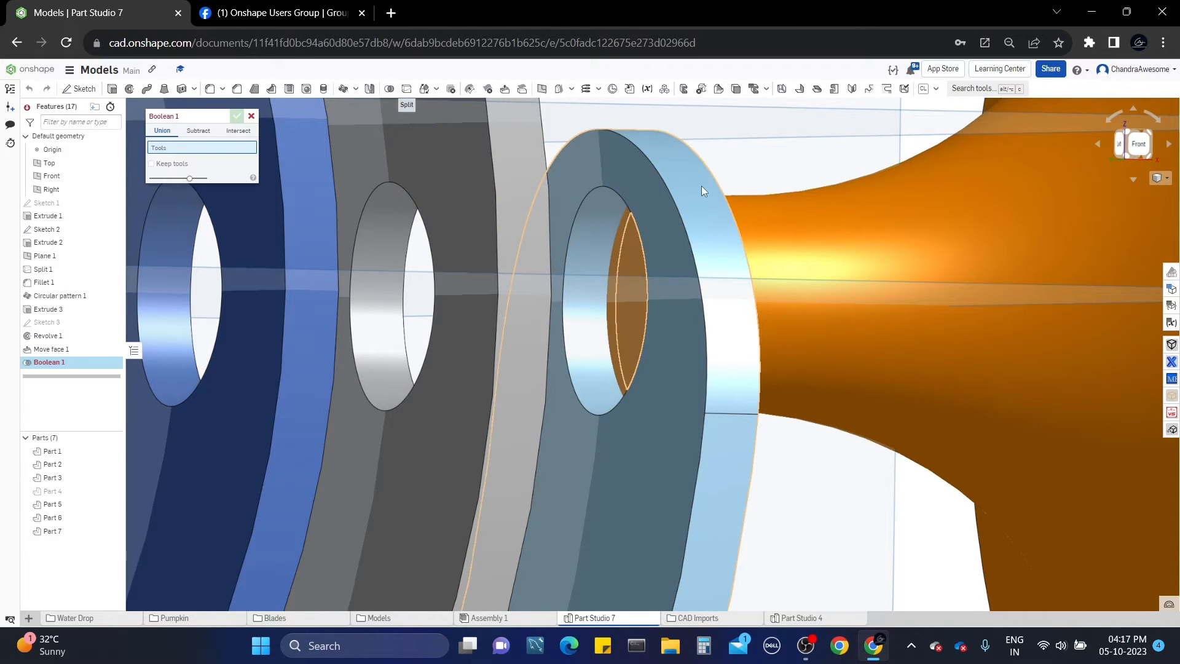
pyautogui.click(702, 186)
pyautogui.click(795, 230)
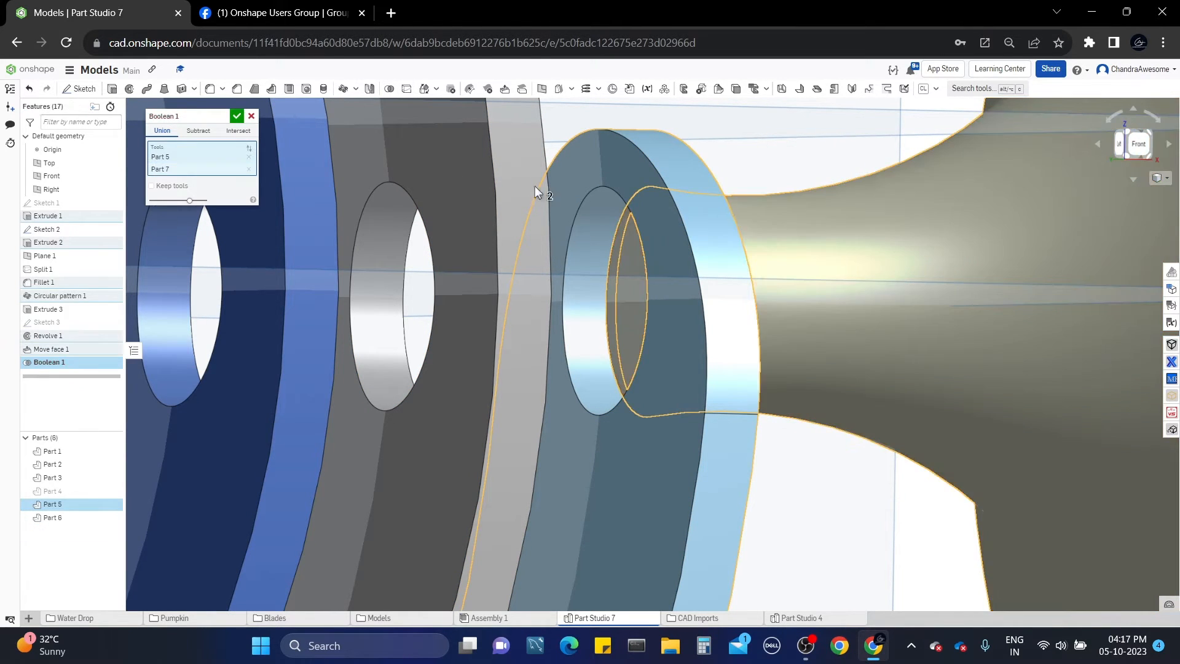
pyautogui.click(237, 116)
pyautogui.scroll(-5, 574, 230)
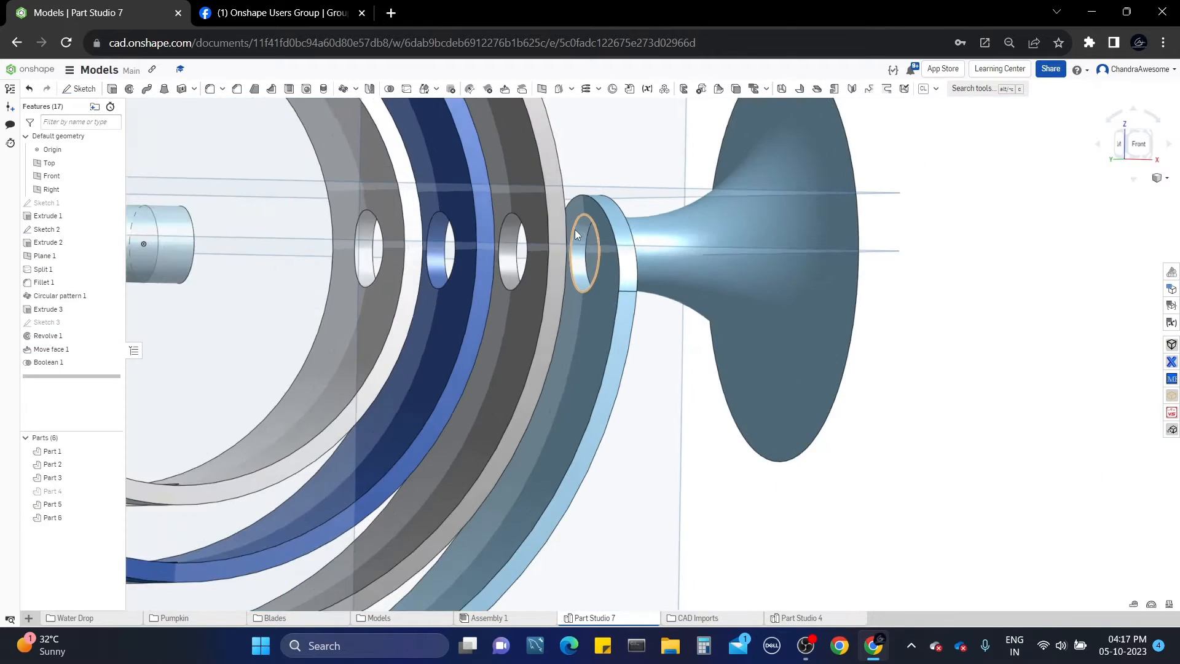
pyautogui.moveTo(574, 230); pyautogui.dragTo(522, 326, button='right')
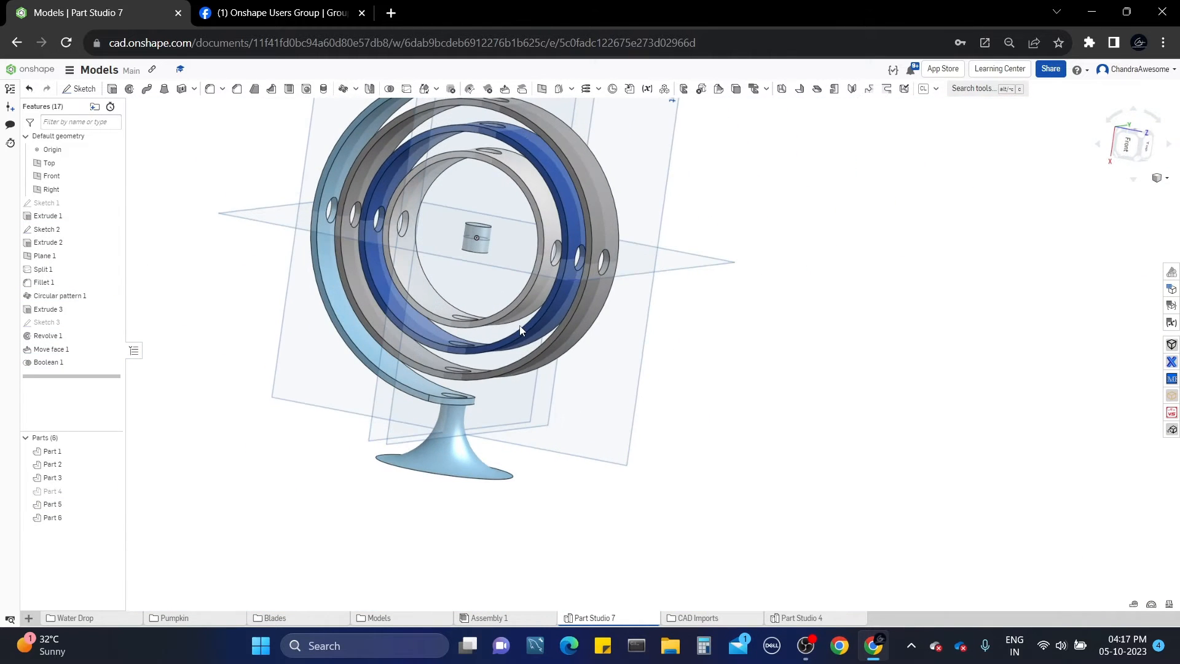
# - Create a new assembly and insert all parts of Part Studio 7 into it
pyautogui.click(29, 619)
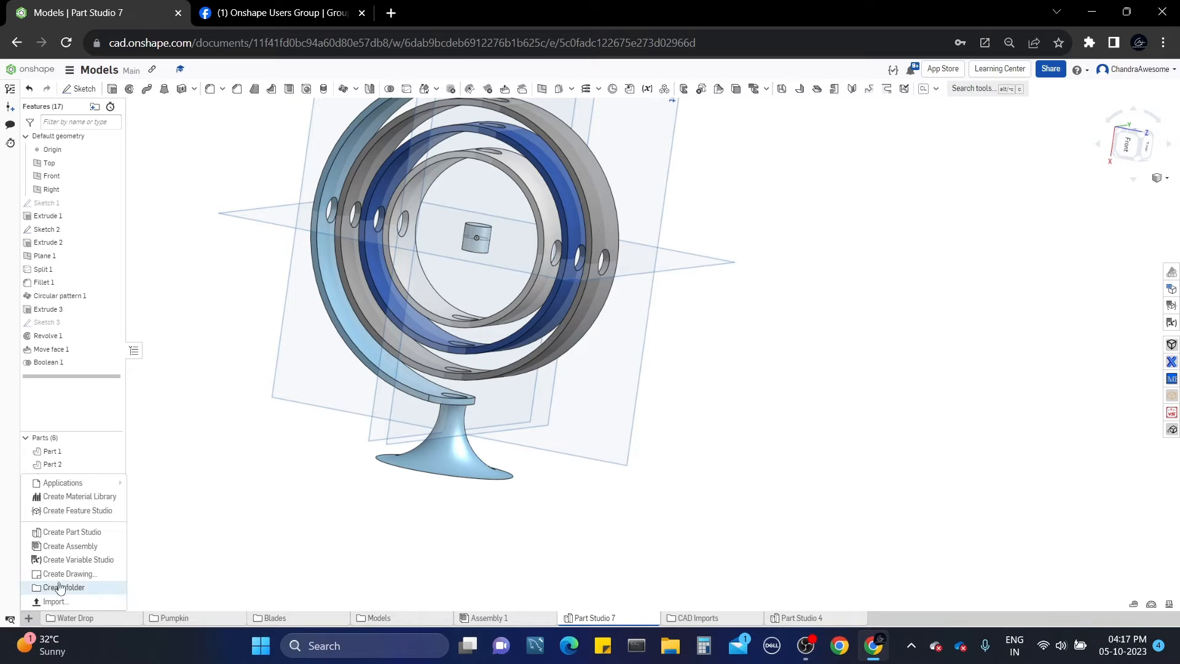
pyautogui.click(86, 547)
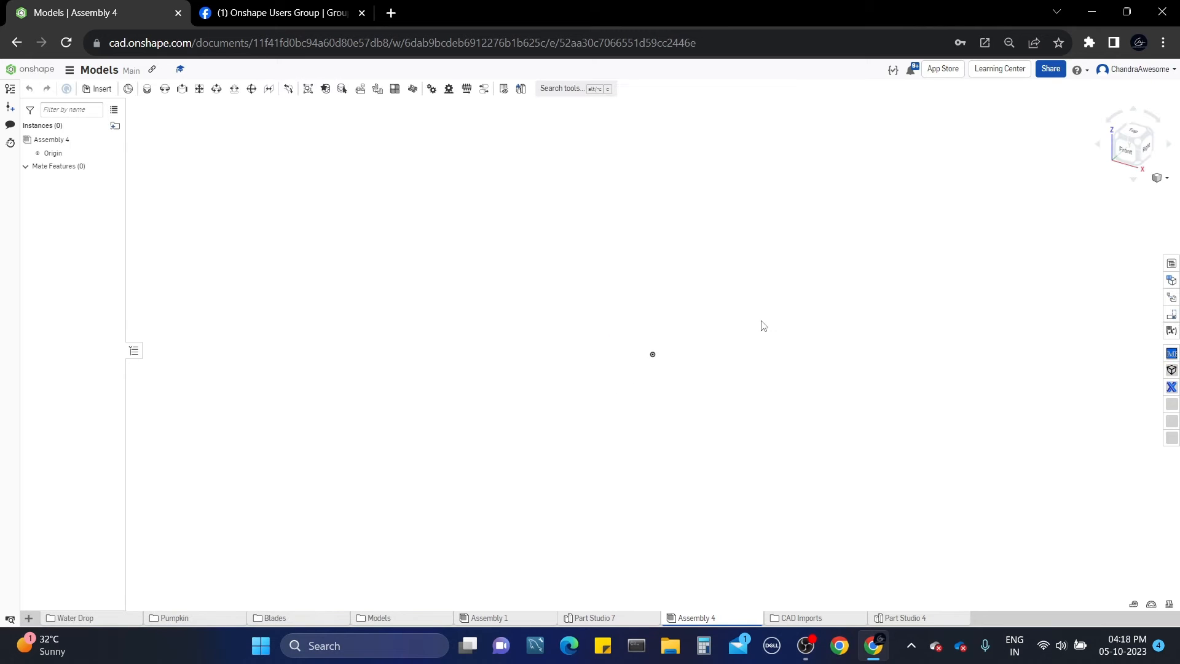
pyautogui.click(108, 90)
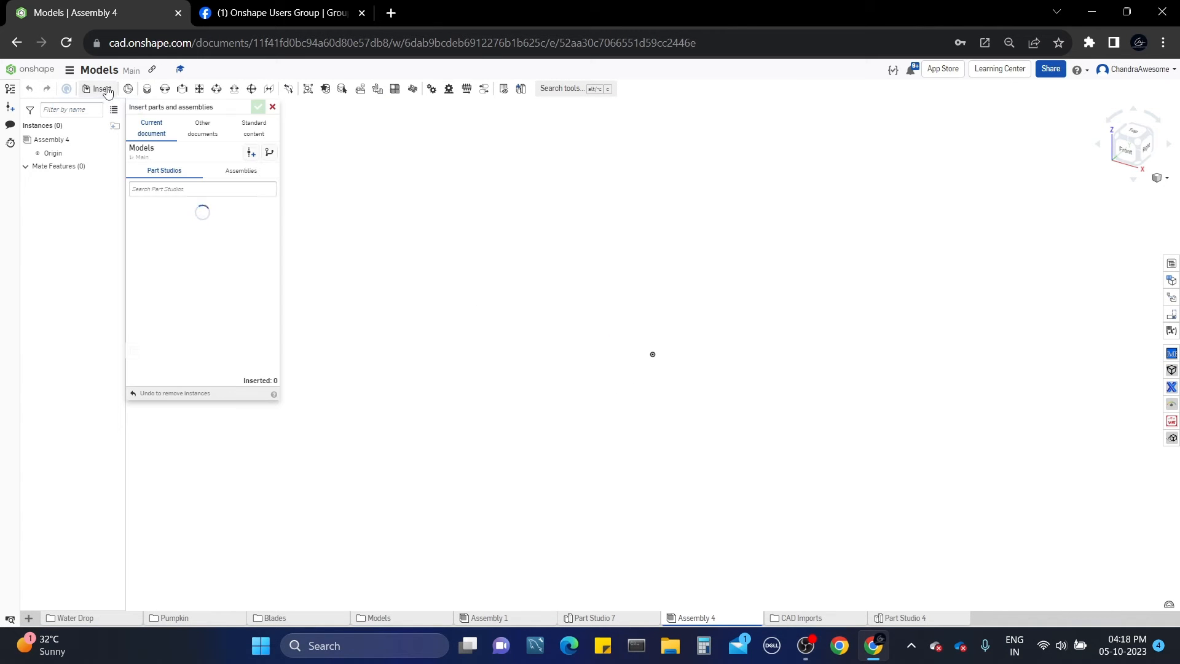
pyautogui.scroll(-5, 195, 335)
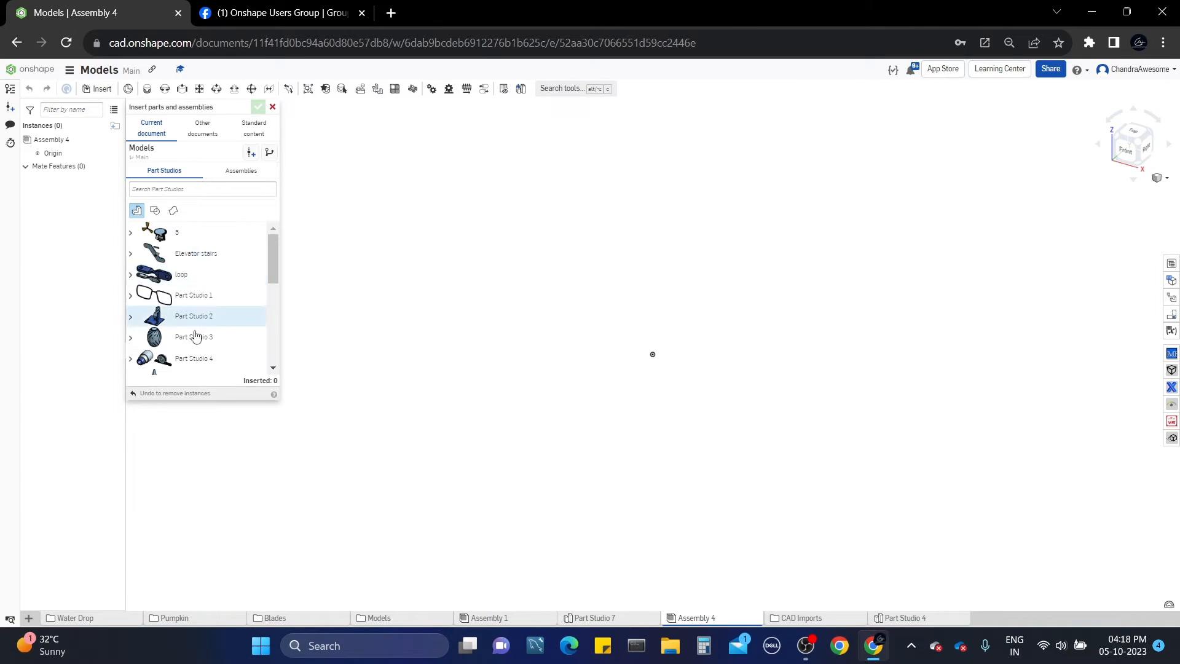
pyautogui.click(226, 287)
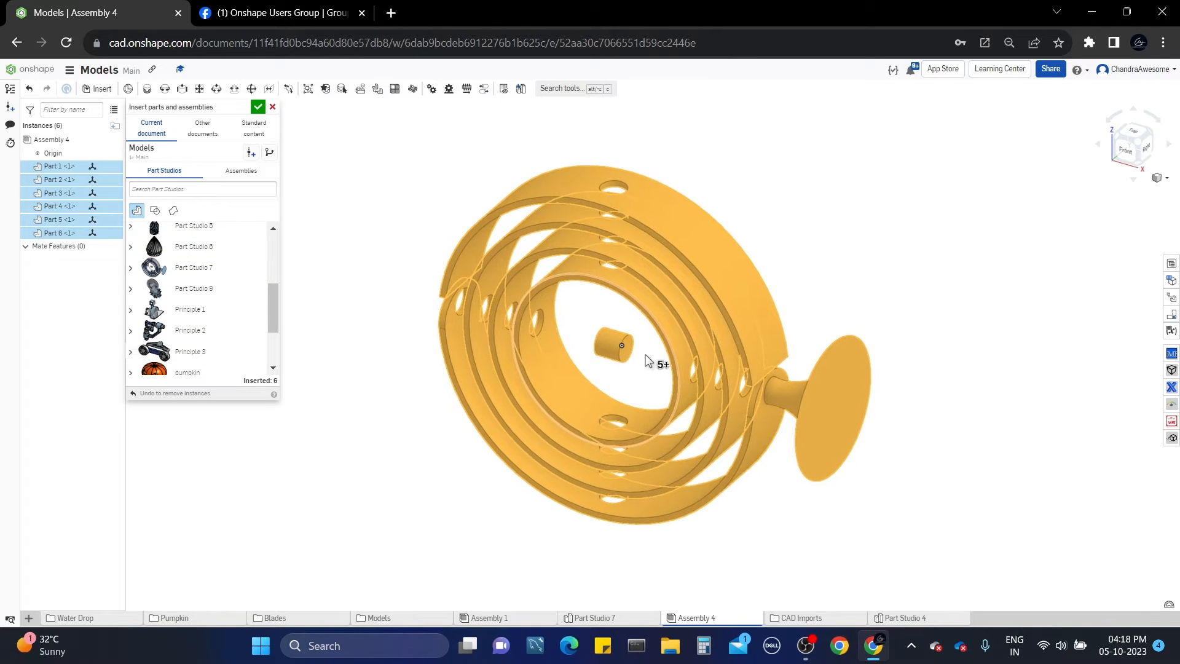
pyautogui.click(653, 361)
pyautogui.click(258, 107)
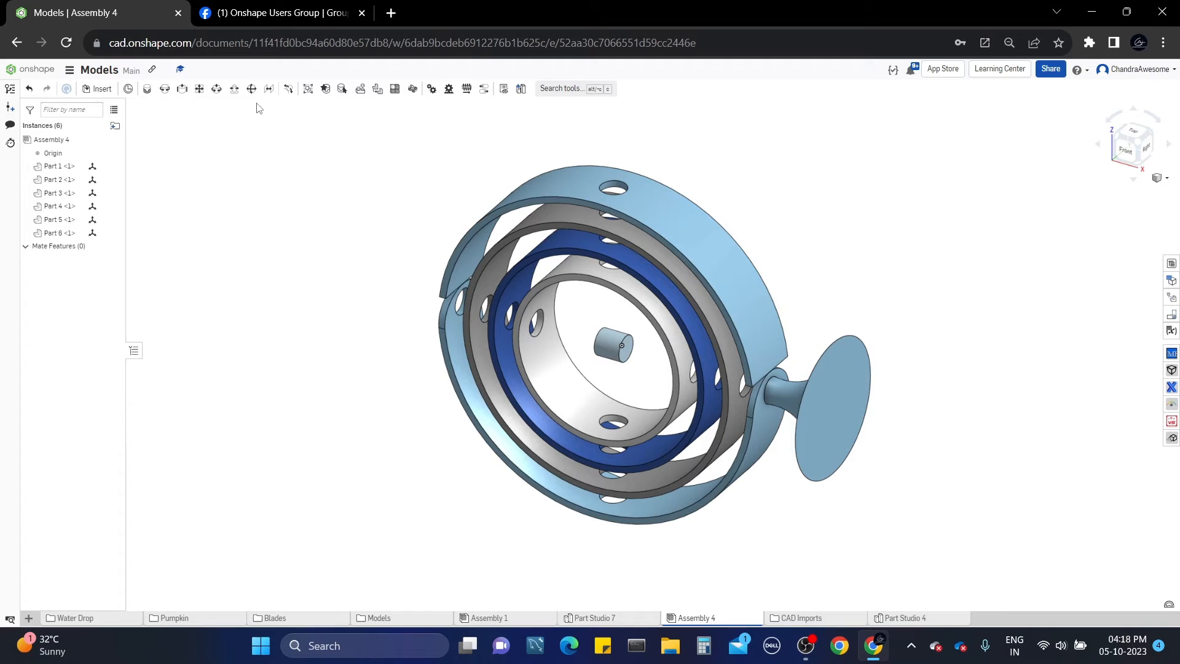
# - Rotate all the inserted parts together a quarter turn in the front view so the base points straight down
pyautogui.moveTo(336, 149); pyautogui.dragTo(981, 581)
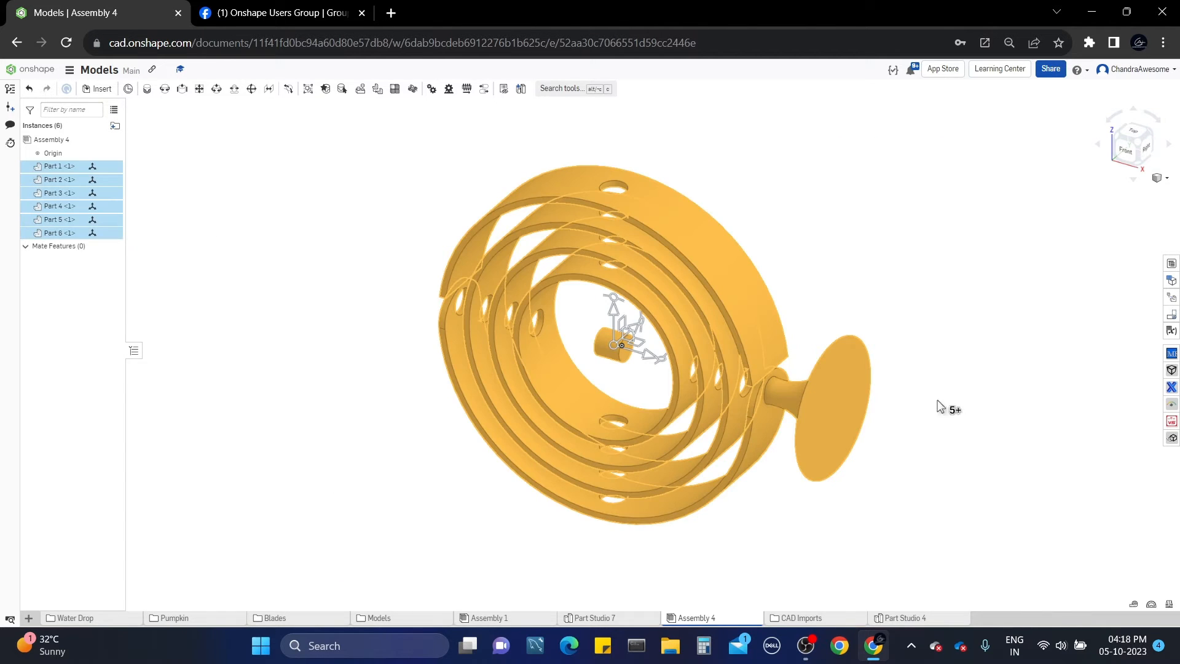
pyautogui.click(1124, 152)
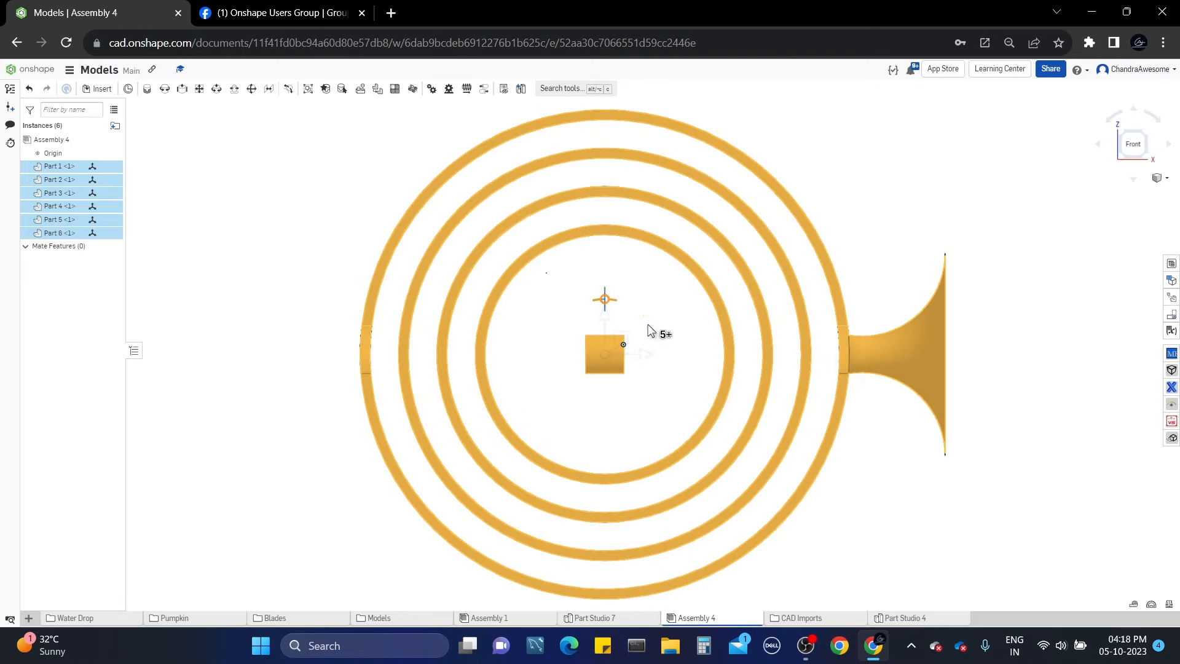
pyautogui.press('Return')
pyautogui.moveTo(664, 389); pyautogui.dragTo(697, 363)
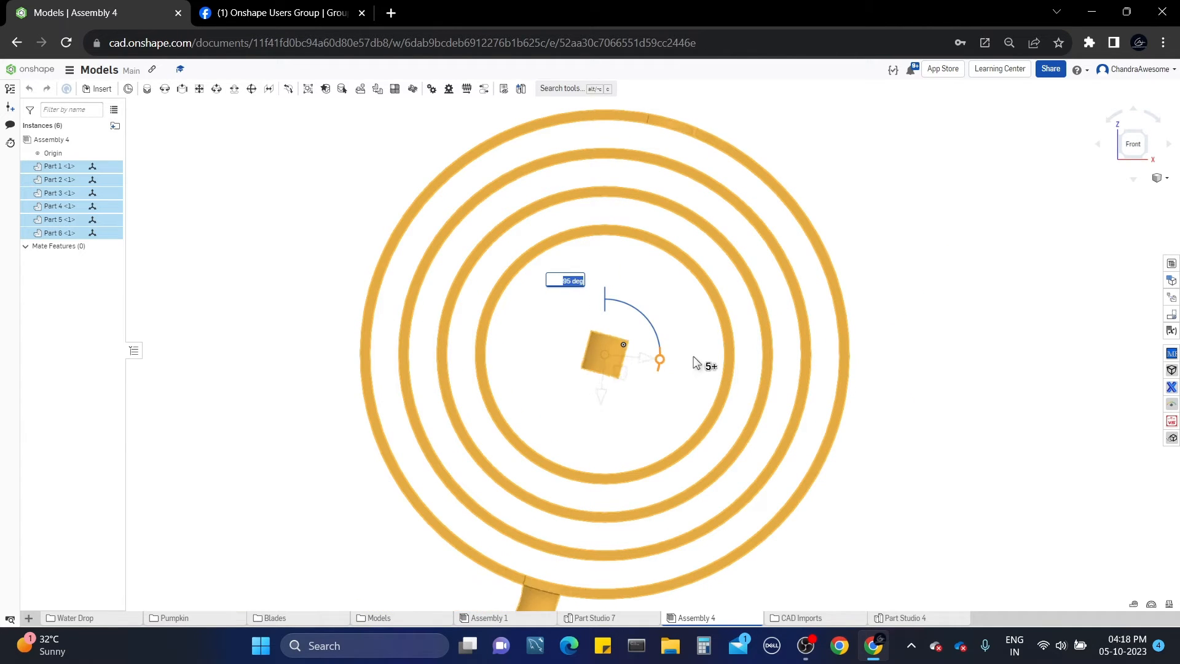
pyautogui.click(900, 242)
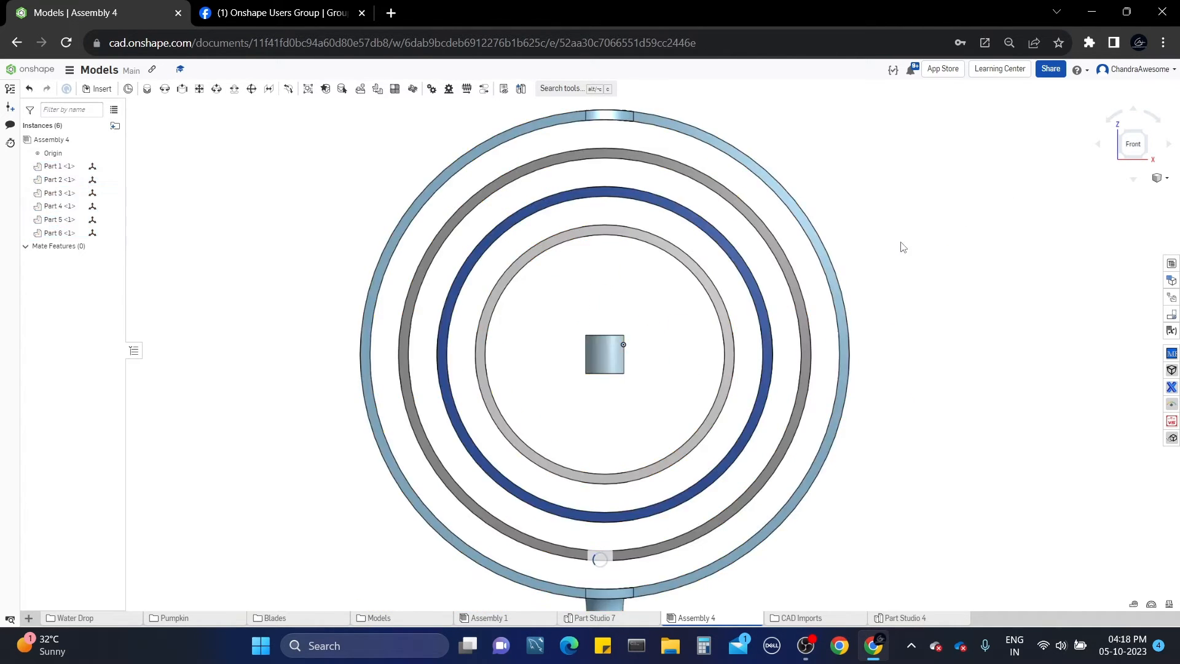
# - Delete the leftover half of the outer ring, Part 4, from the assembly
pyautogui.scroll(-4, 900, 242)
pyautogui.hotkey('shift', '7')
pyautogui.click(727, 318)
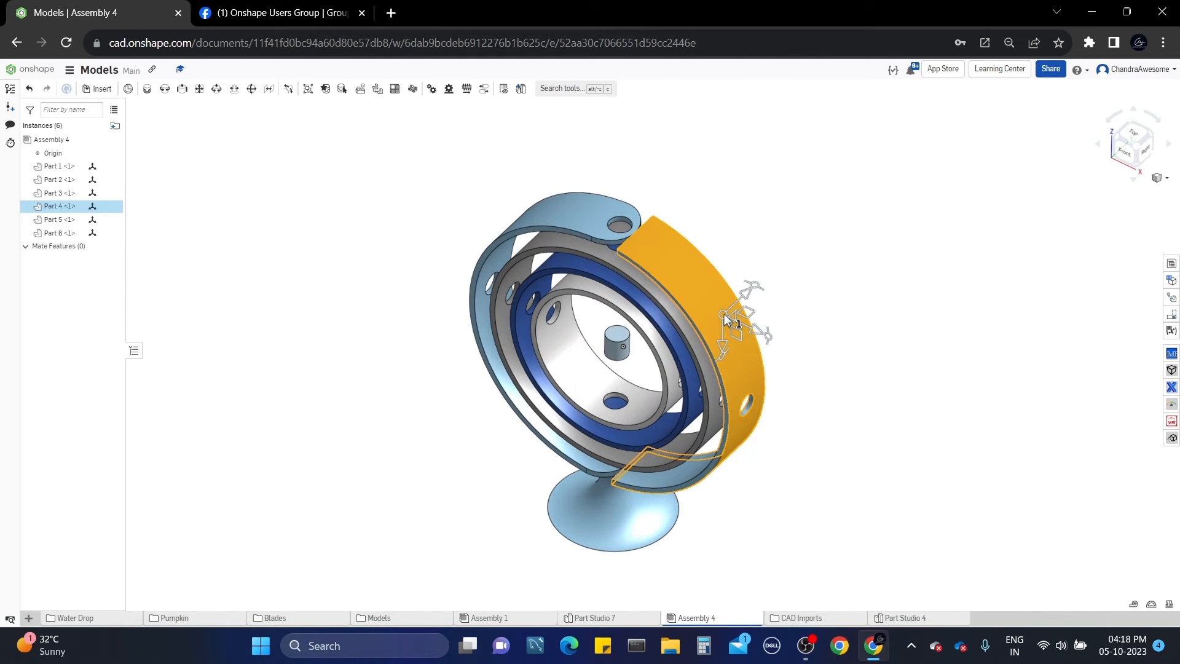
pyautogui.press('Delete')
# - Fix the outer half ring with its base in place in the assembly
pyautogui.scroll(2, 725, 233)
pyautogui.moveTo(712, 287); pyautogui.dragTo(750, 212, button='middle')
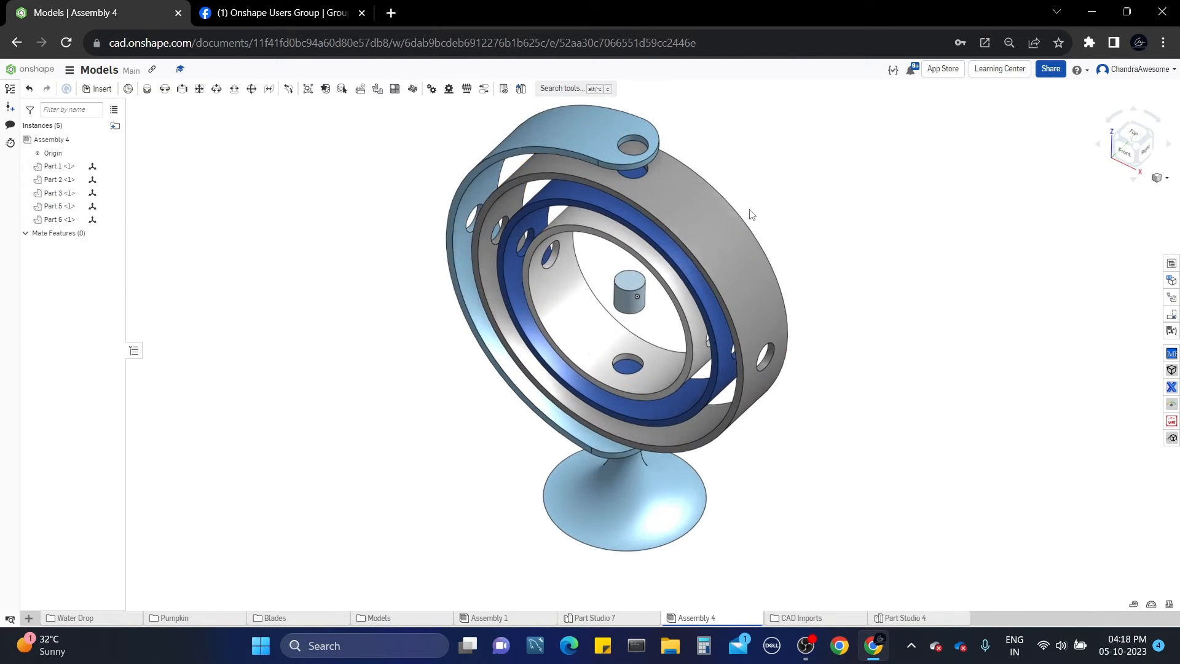
pyautogui.moveTo(750, 211); pyautogui.dragTo(746, 180, button='right')
pyautogui.moveTo(620, 494); pyautogui.dragTo(636, 430, button='middle')
pyautogui.rightClick(631, 479)
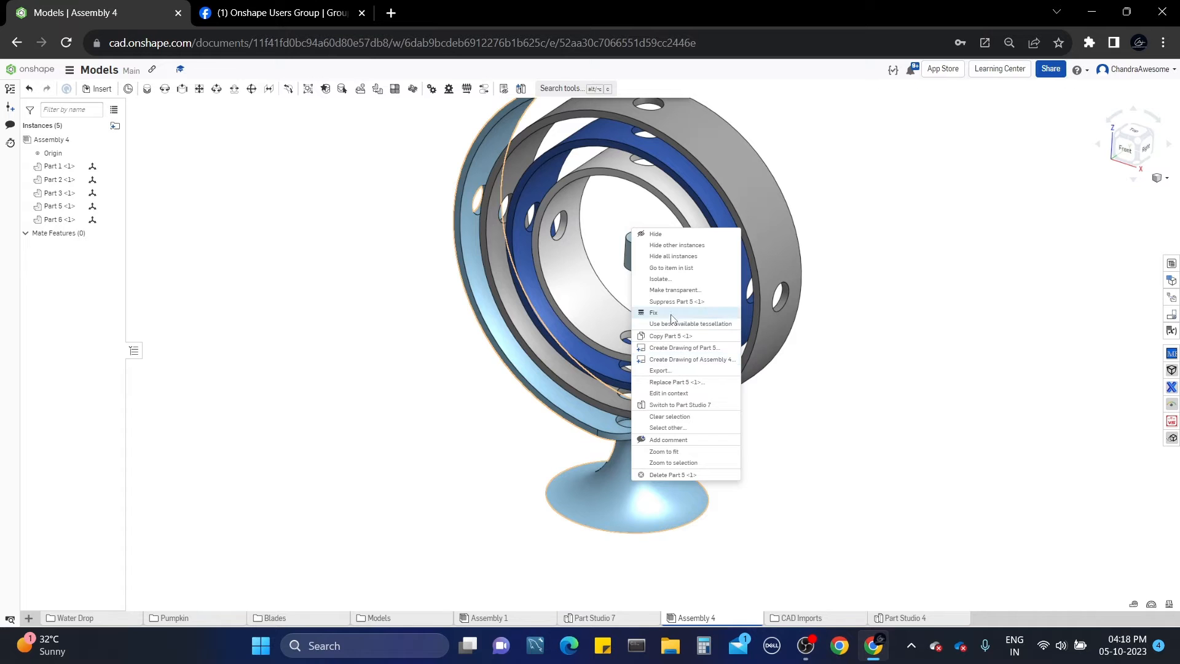
pyautogui.click(671, 315)
# - Fasten the lower end of the loose pin inside the top hole of the large grey ring
pyautogui.moveTo(823, 229); pyautogui.dragTo(798, 309, button='middle')
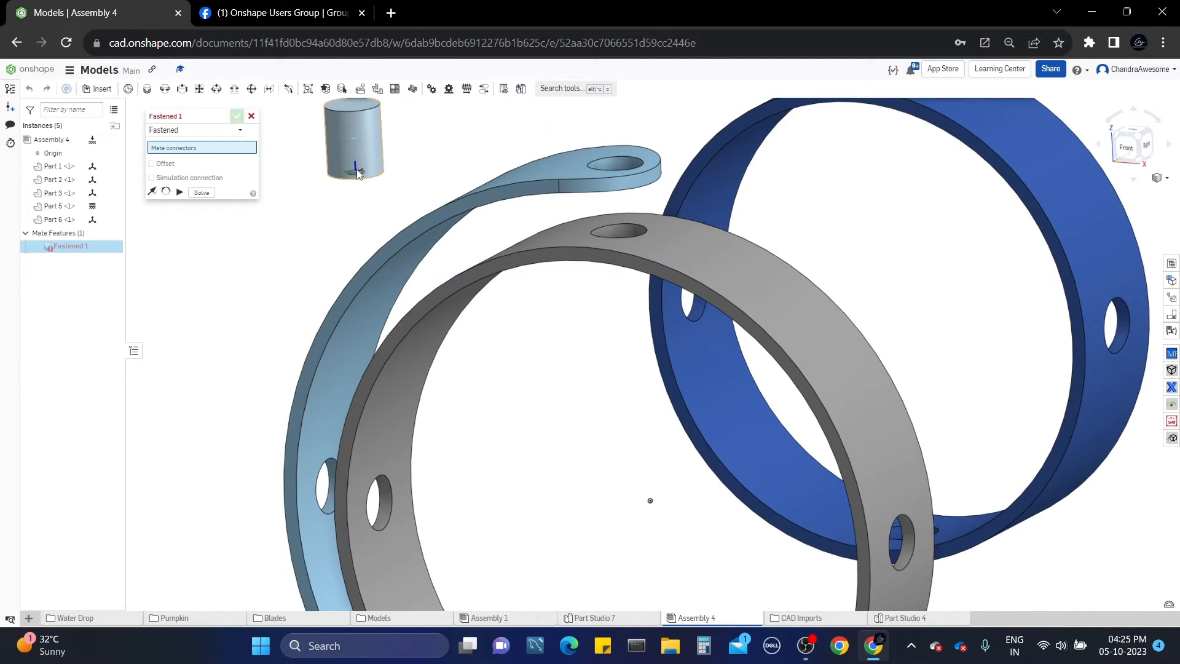
pyautogui.click(351, 161)
pyautogui.scroll(5, 605, 227)
pyautogui.scroll(3, 625, 232)
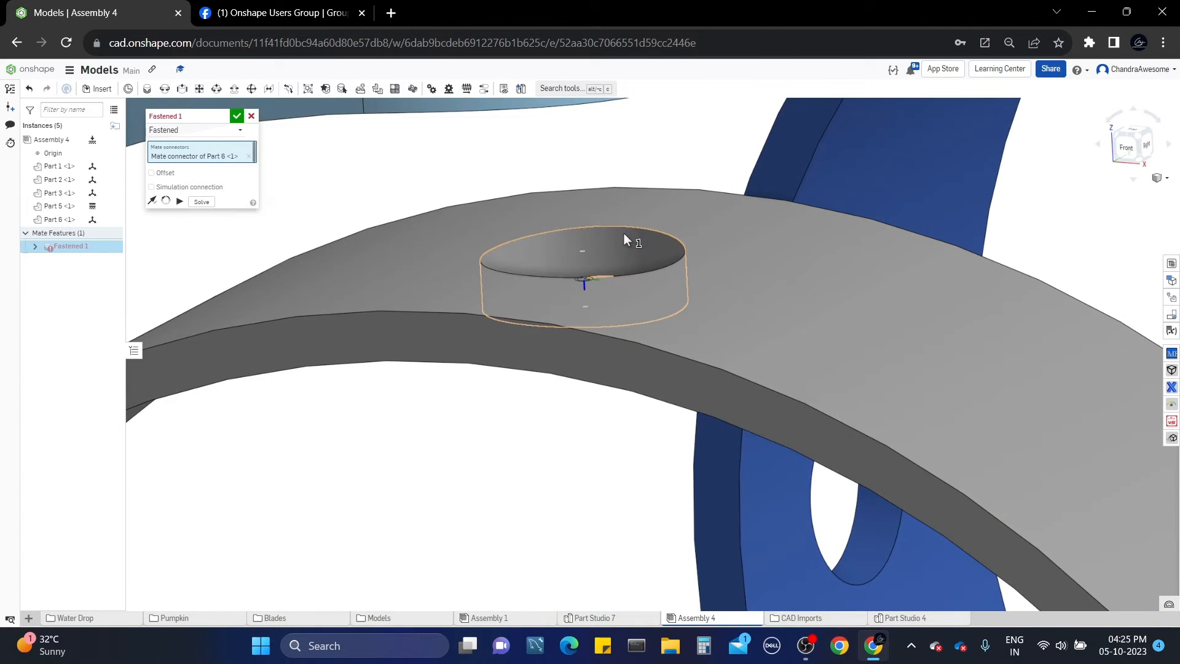
pyautogui.moveTo(625, 233); pyautogui.dragTo(620, 252, button='right')
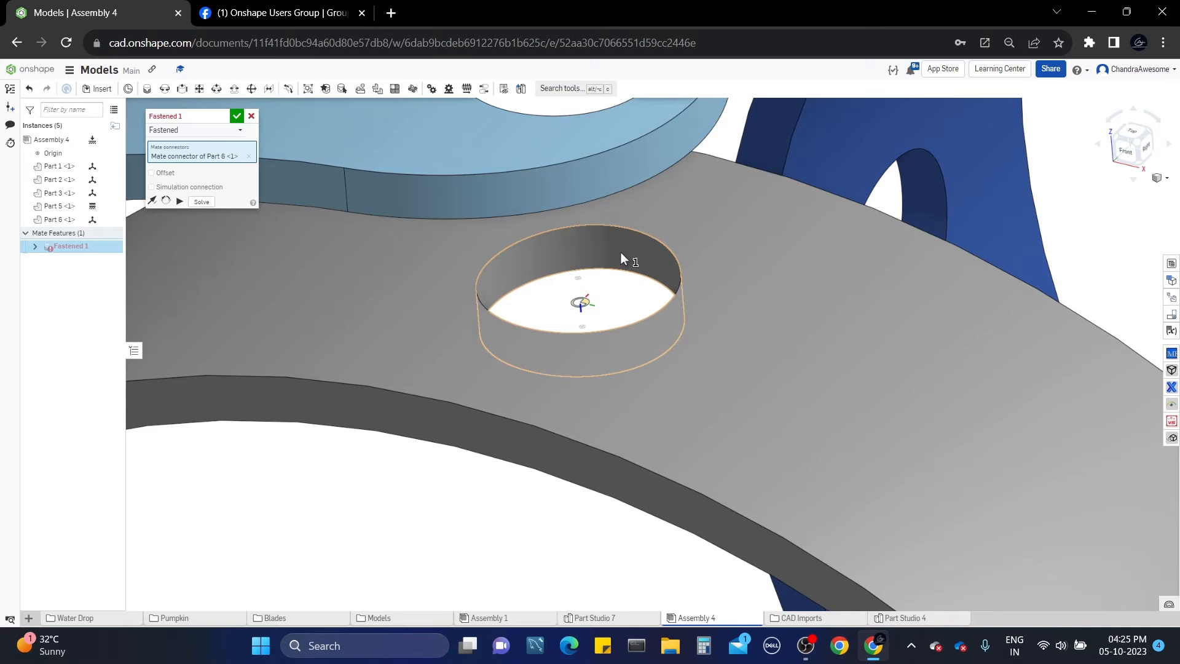
pyautogui.click(621, 253)
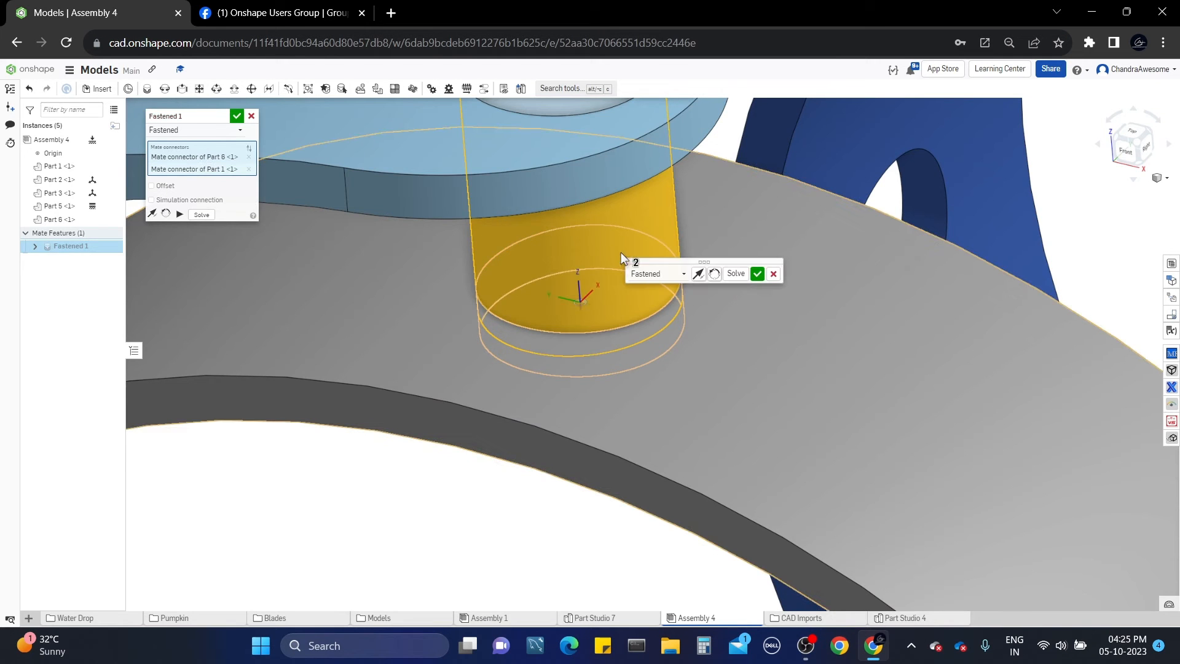
pyautogui.click(236, 116)
pyautogui.scroll(-4, 690, 244)
# - Add a revolute mate between the upper end of the pin and the upper hole of the fixed half ring
pyautogui.moveTo(628, 219); pyautogui.dragTo(649, 185, button='right')
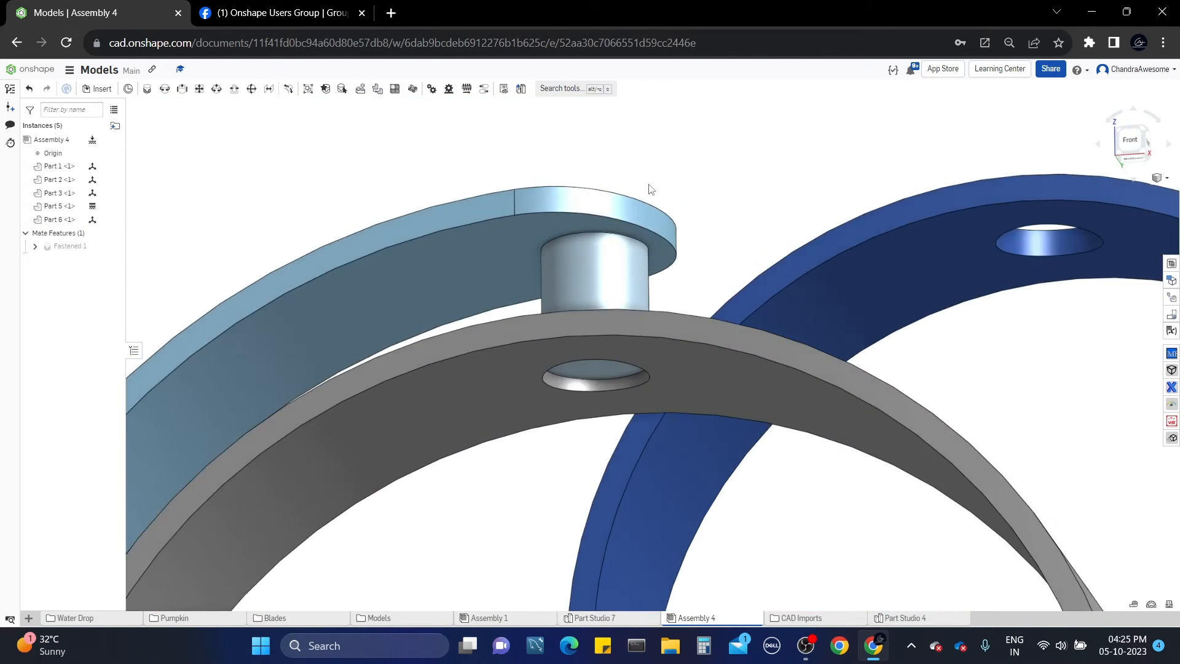
pyautogui.moveTo(626, 270); pyautogui.dragTo(622, 336)
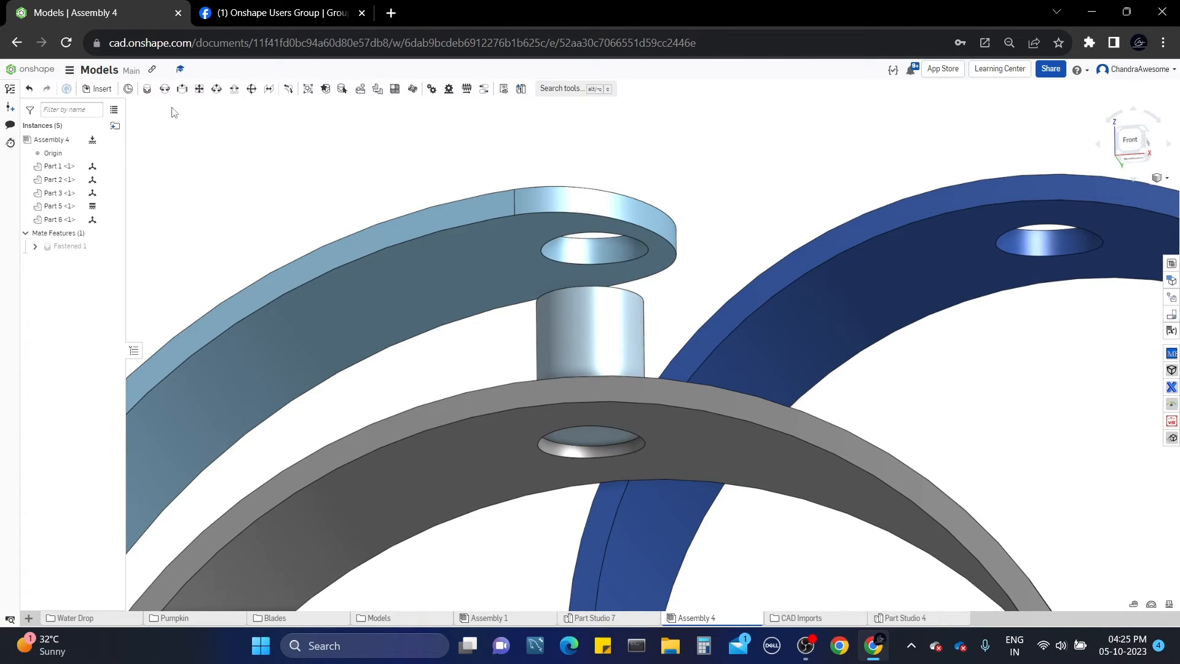
pyautogui.click(164, 89)
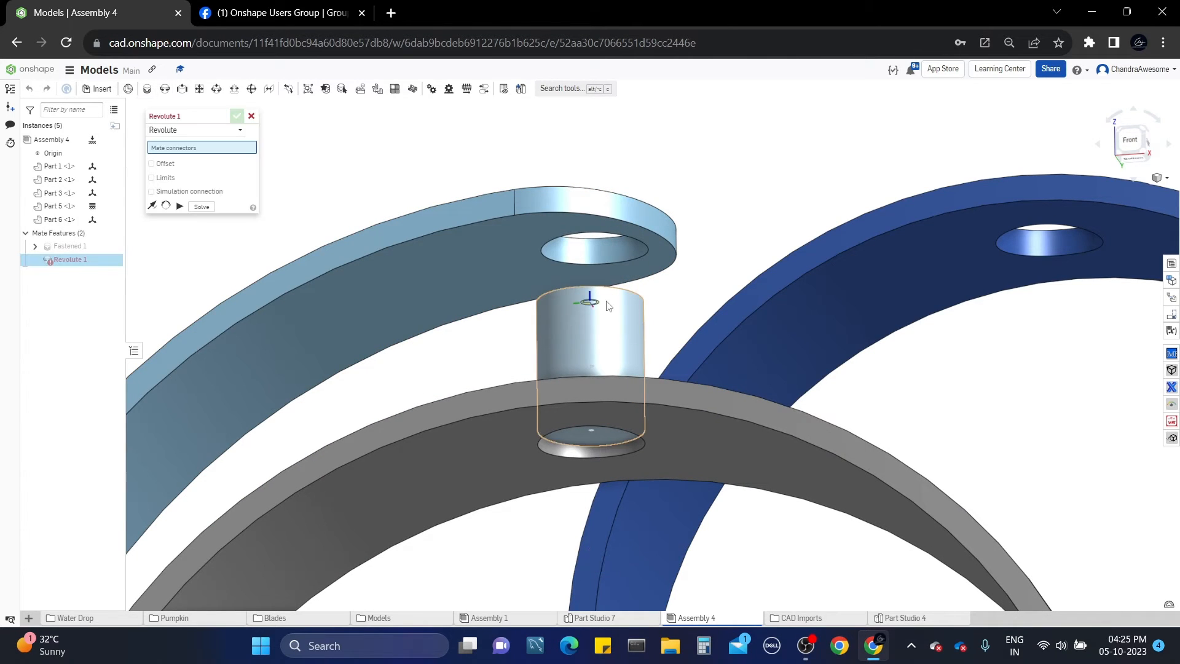
pyautogui.click(607, 306)
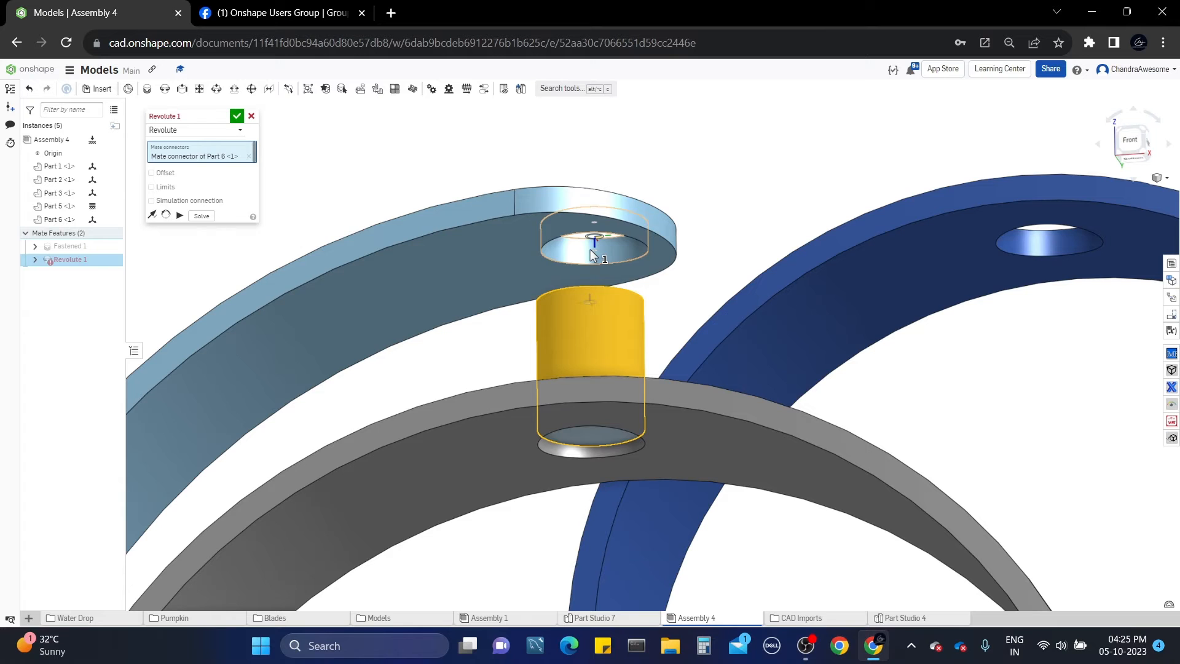
pyautogui.click(592, 252)
pyautogui.press('Return')
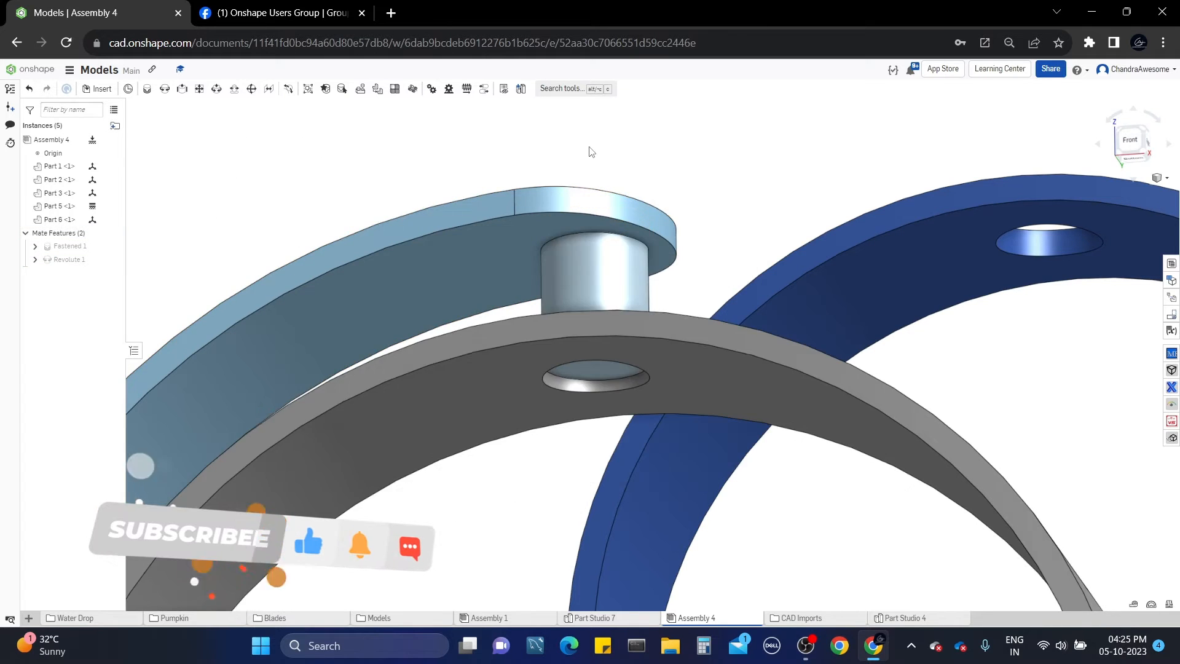
# - Copy the pin and paste three more instances of it beside the stand
pyautogui.scroll(-8, 591, 152)
pyautogui.moveTo(605, 154); pyautogui.dragTo(614, 227, button='right')
pyautogui.scroll(-2, 615, 246)
pyautogui.click(611, 275)
pyautogui.click(342, 398)
pyautogui.scroll(3, 424, 350)
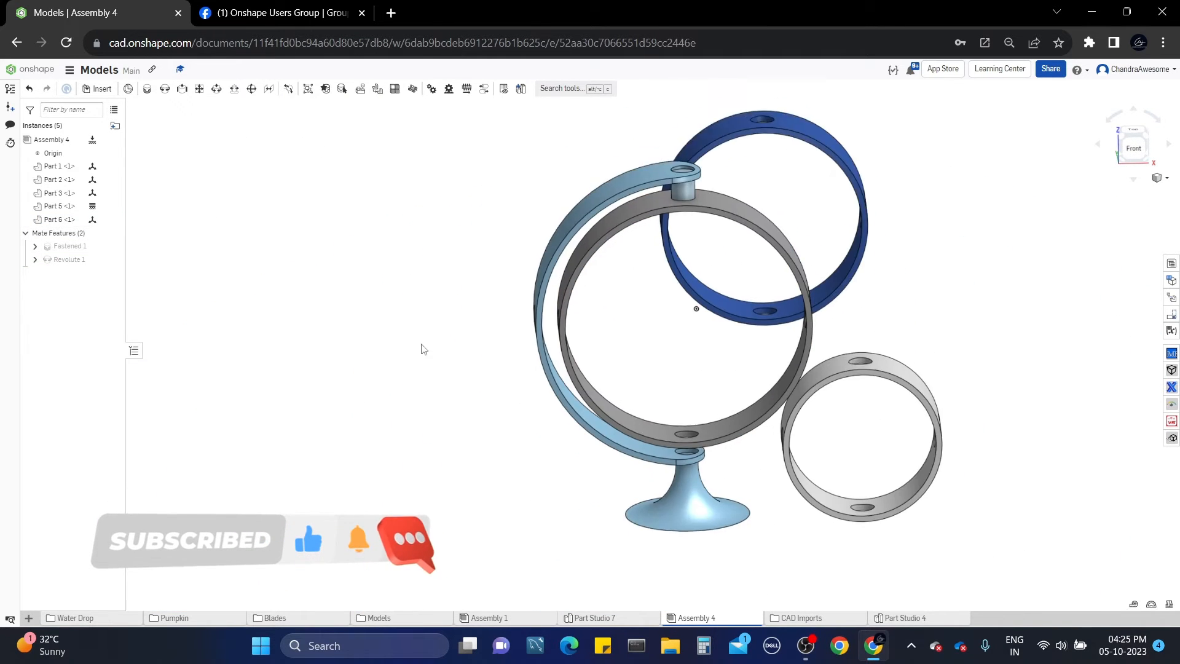
pyautogui.moveTo(421, 344); pyautogui.dragTo(395, 302, button='middle')
pyautogui.rightClick(395, 301)
pyautogui.click(435, 321)
pyautogui.rightClick(406, 360)
pyautogui.click(432, 377)
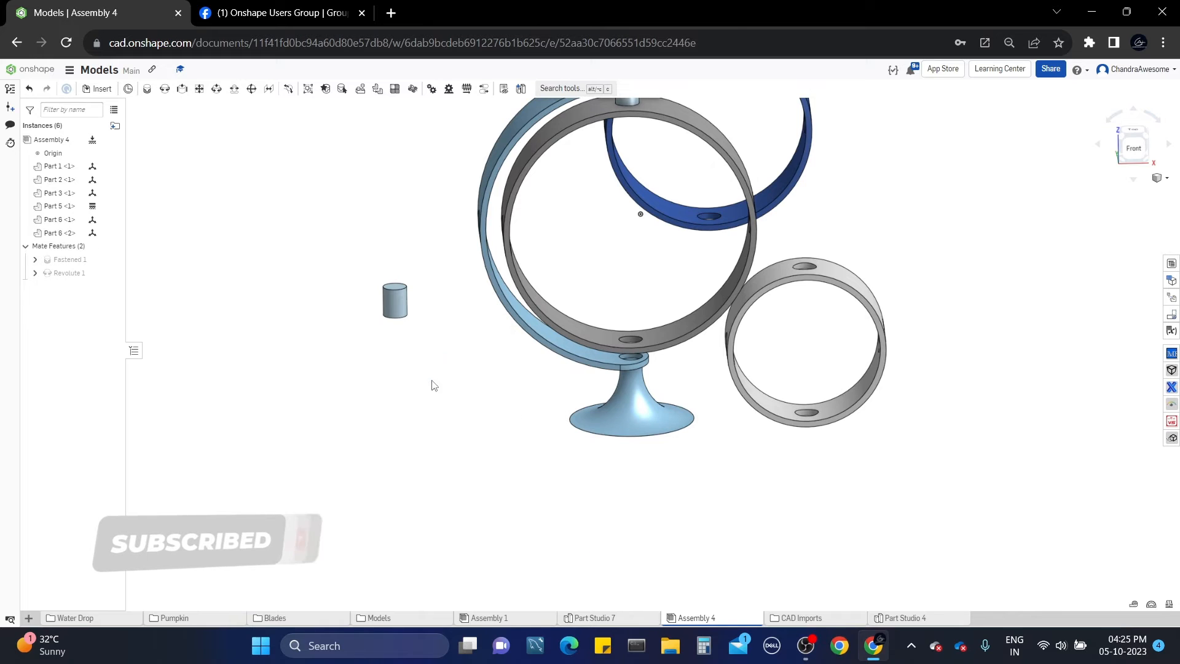
pyautogui.rightClick(436, 417)
pyautogui.click(464, 434)
pyautogui.moveTo(427, 274); pyautogui.dragTo(406, 245, button='middle')
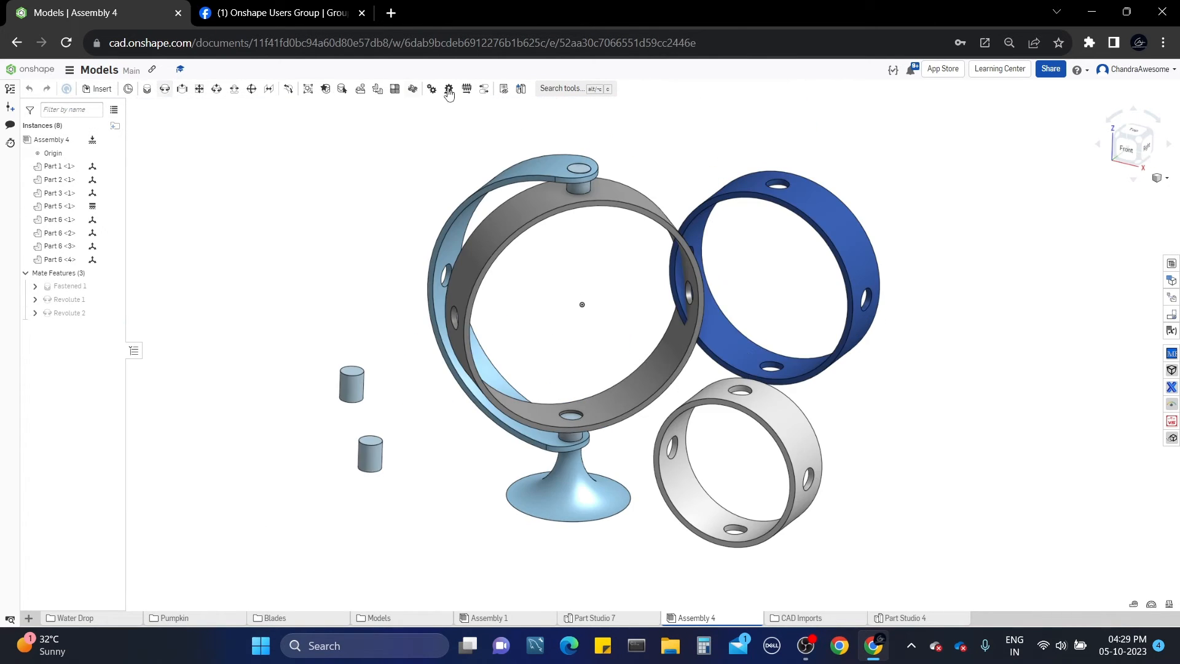
# - Mate the blue ring's top hole to the grey ring's side hole with a revolute, flipping the primary axis and offsetting it 0.3 in
pyautogui.press('m')
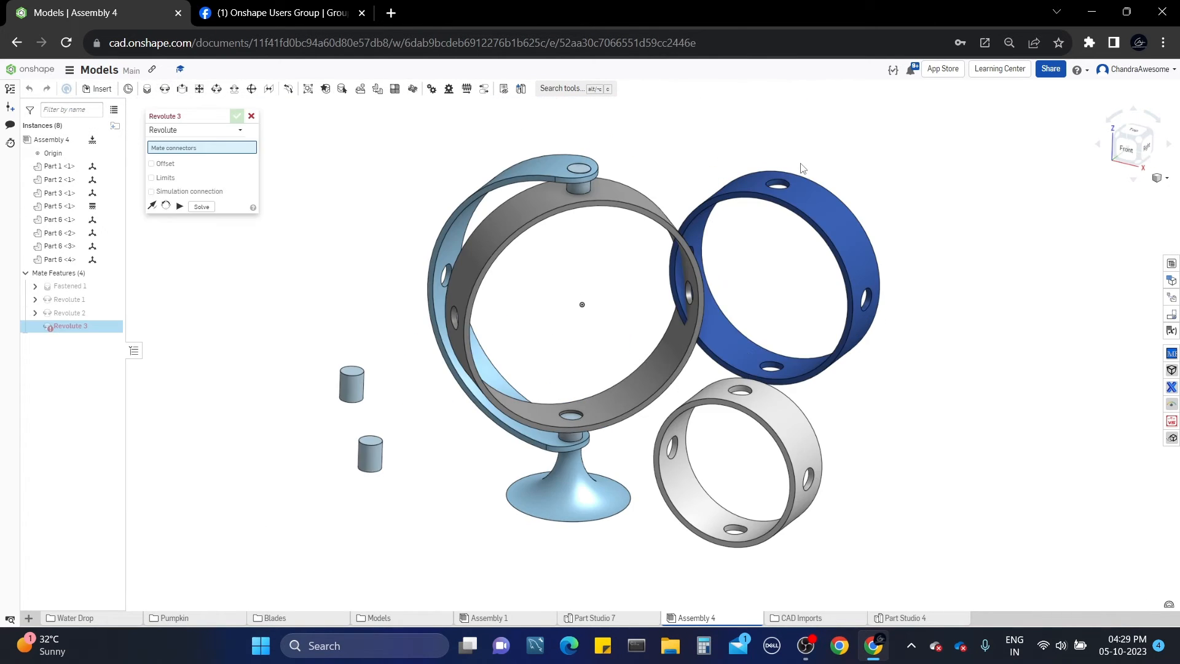
pyautogui.scroll(3, 783, 182)
pyautogui.scroll(5, 783, 185)
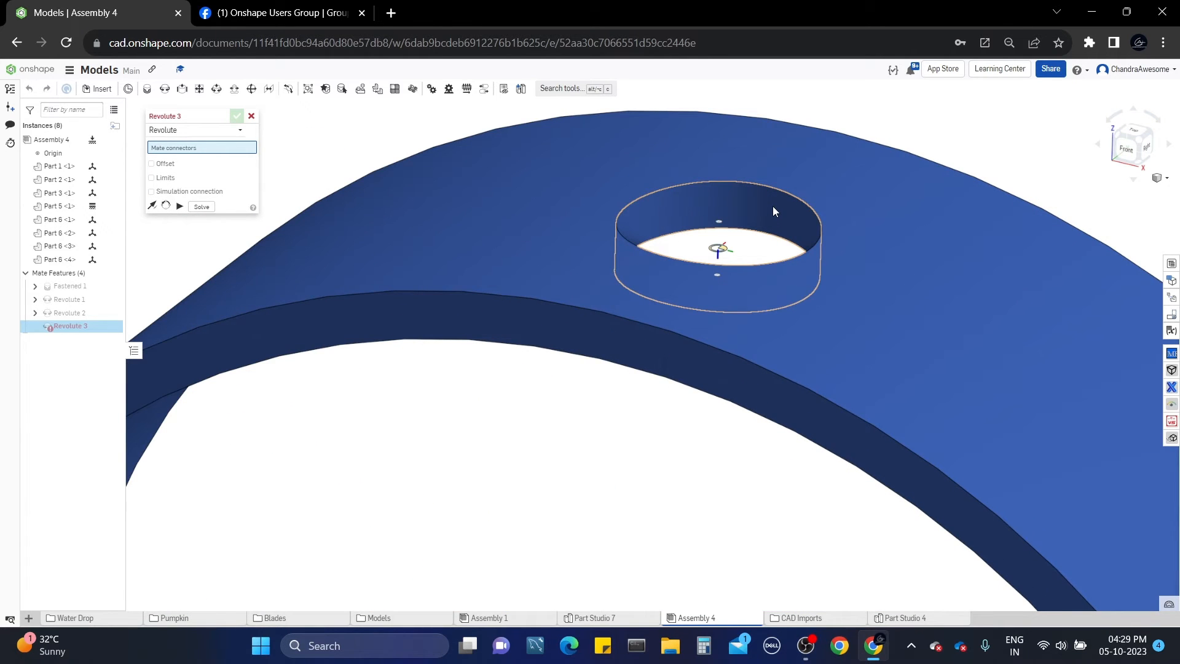
pyautogui.click(730, 222)
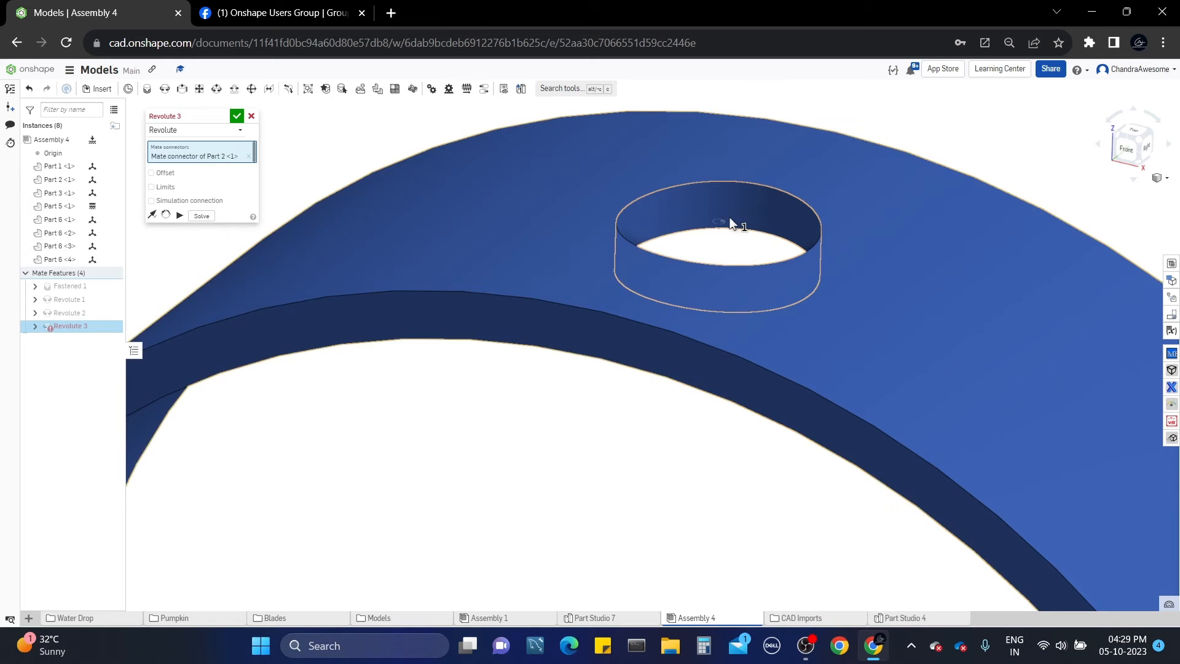
pyautogui.scroll(-10, 730, 222)
pyautogui.moveTo(594, 314); pyautogui.dragTo(517, 318, button='right')
pyautogui.scroll(10, 429, 358)
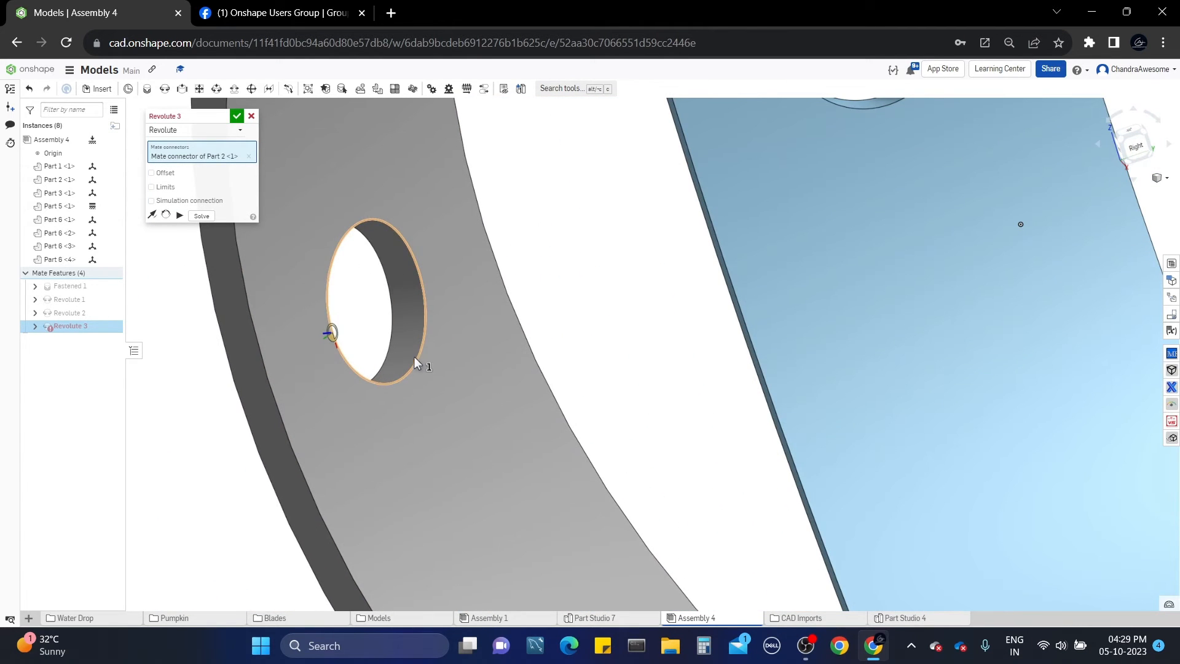
pyautogui.click(405, 317)
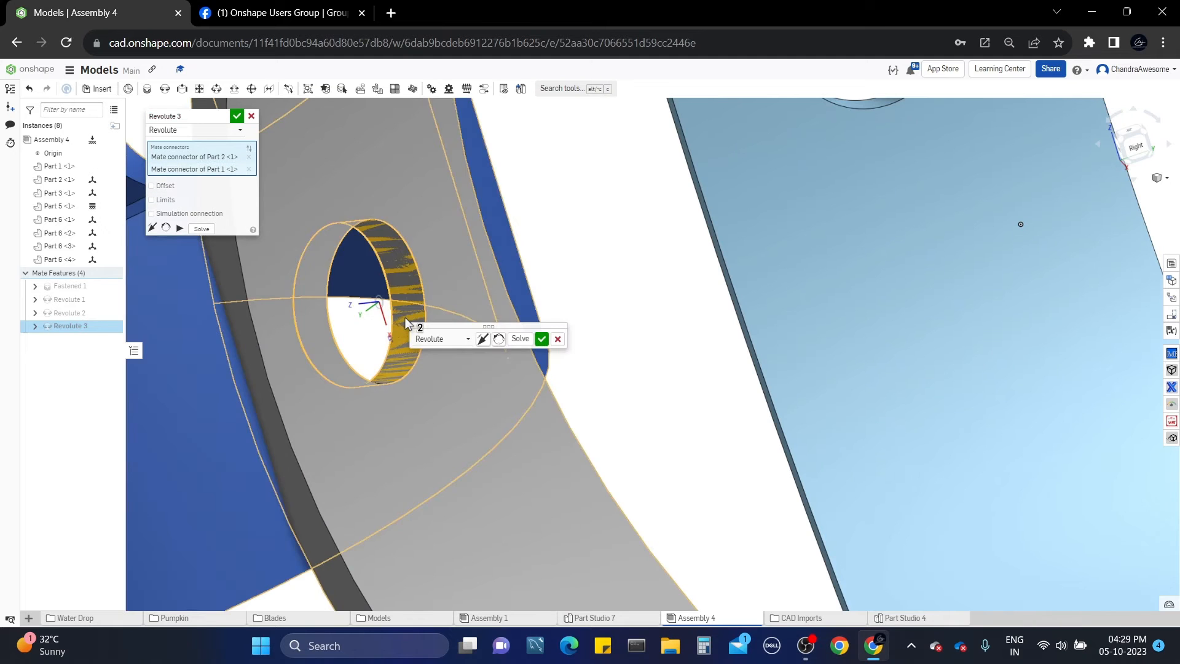
pyautogui.scroll(-10, 404, 316)
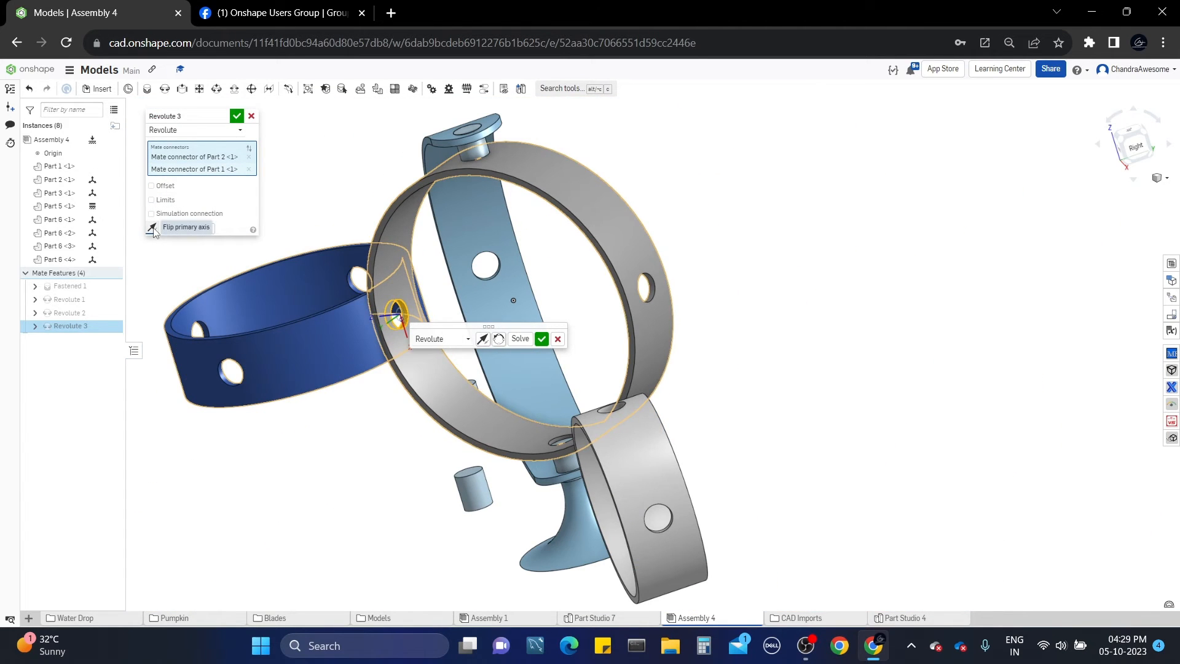
pyautogui.click(152, 229)
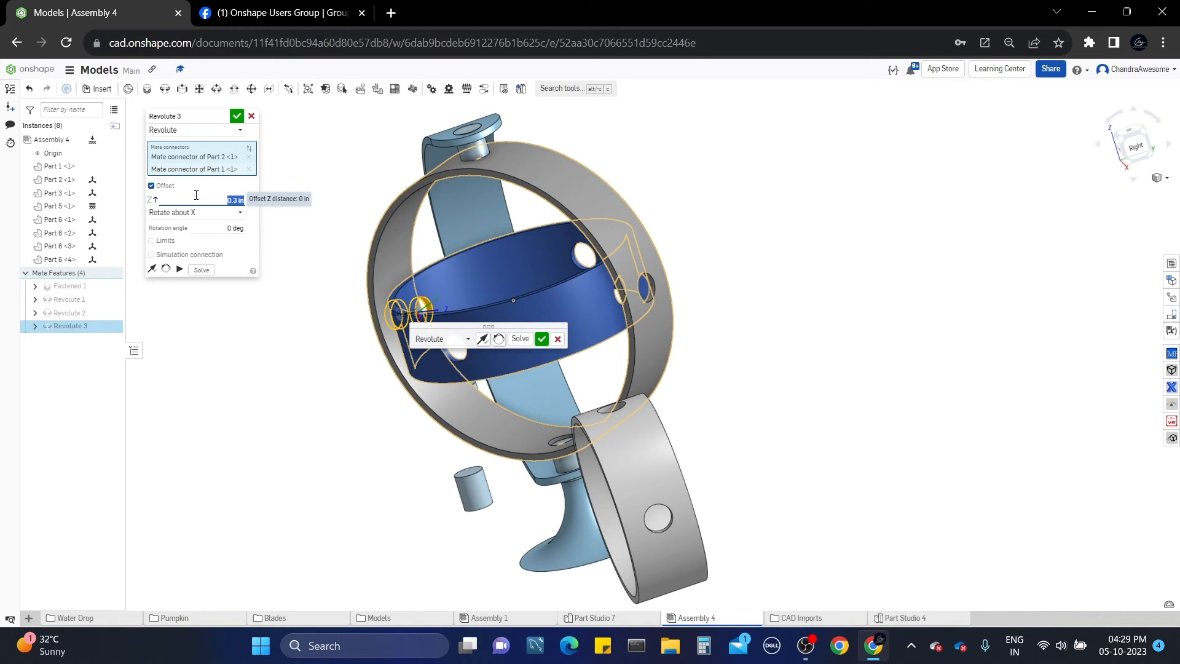
pyautogui.click(238, 116)
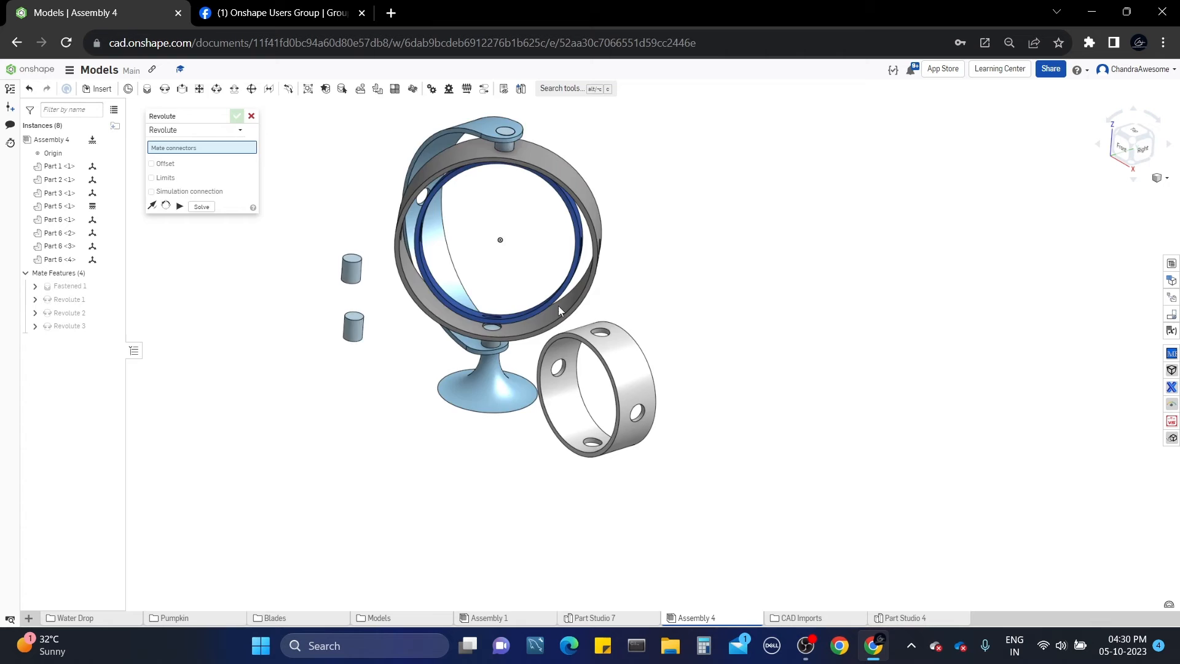
# - Add a revolute mate between the top hole of the small white ring and the upper hole of the blue ring
pyautogui.scroll(5, 571, 311)
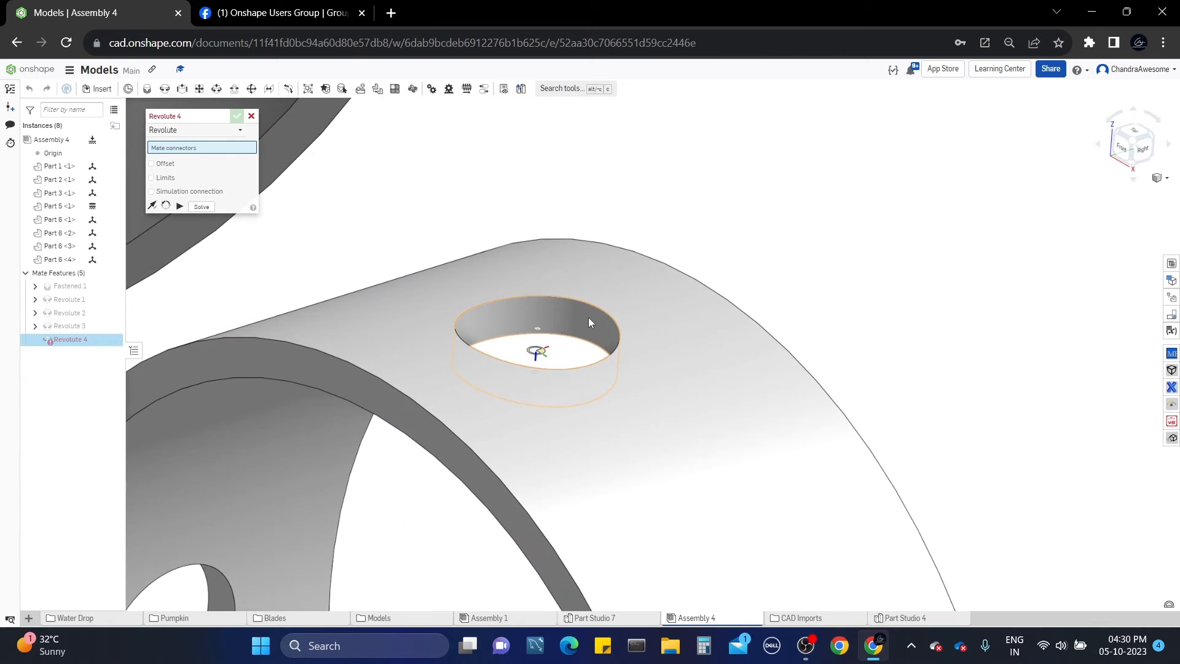
pyautogui.click(539, 335)
pyautogui.scroll(-5, 472, 242)
pyautogui.scroll(5, 472, 242)
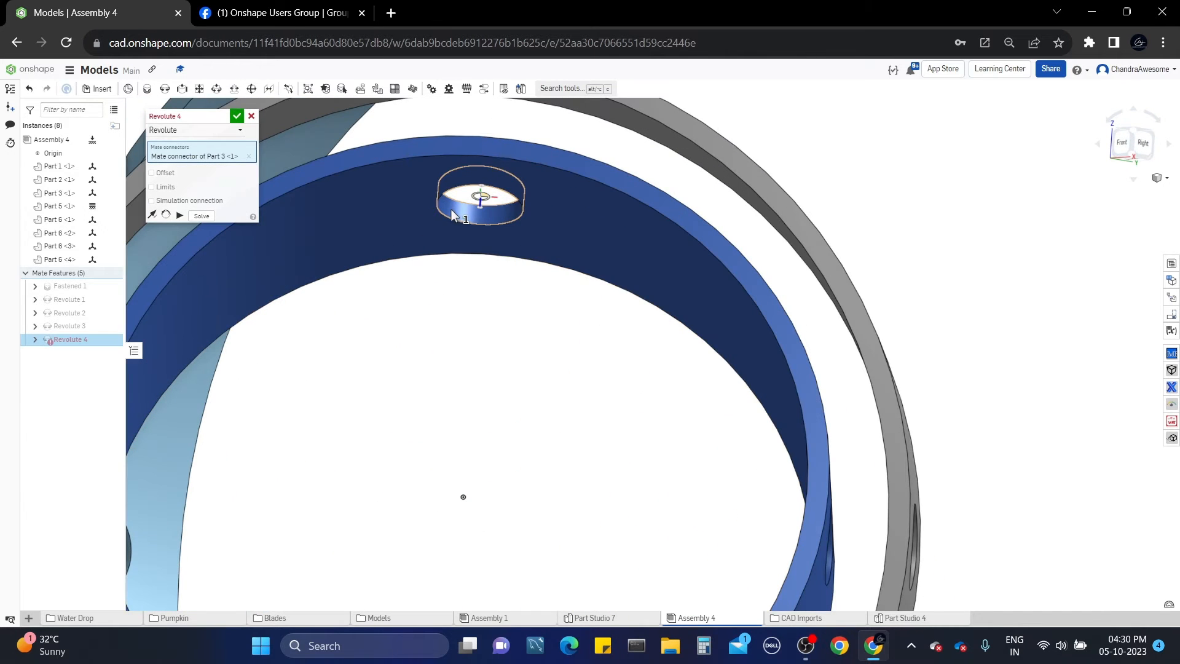
pyautogui.click(464, 213)
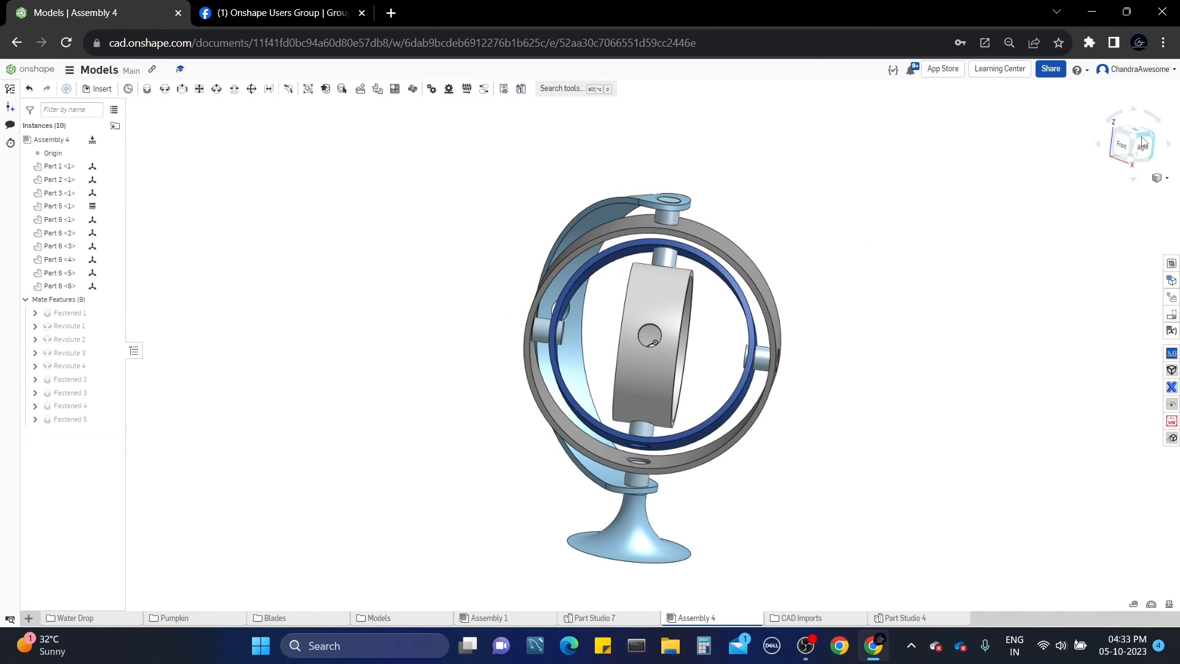
# - Create a gear relation between the Revolute 1 and Revolute 3 mates with a relation ratio of 1
pyautogui.click(1140, 142)
pyautogui.scroll(2, 966, 209)
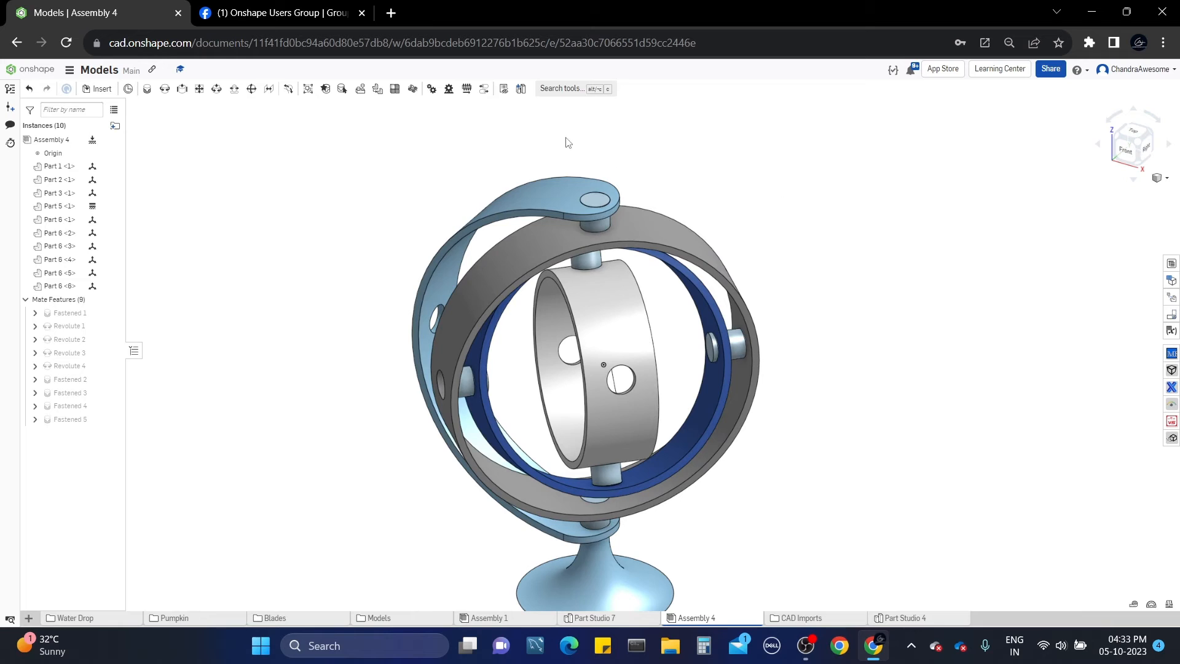
pyautogui.click(433, 90)
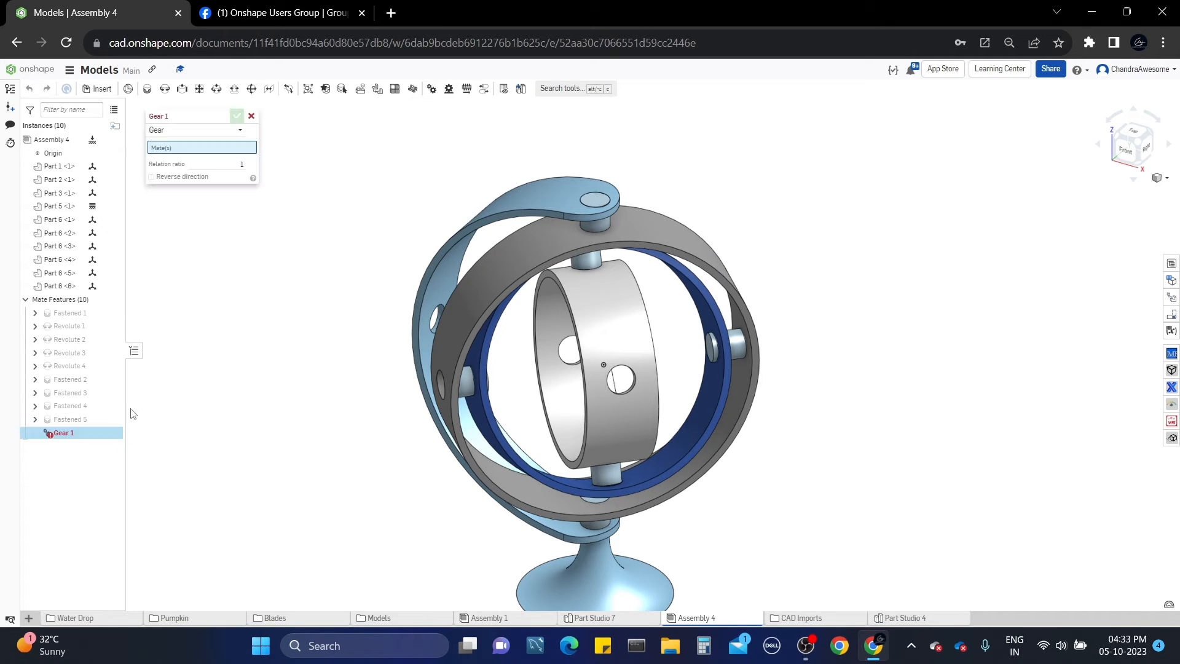
pyautogui.press('Escape')
pyautogui.click(431, 91)
pyautogui.click(69, 327)
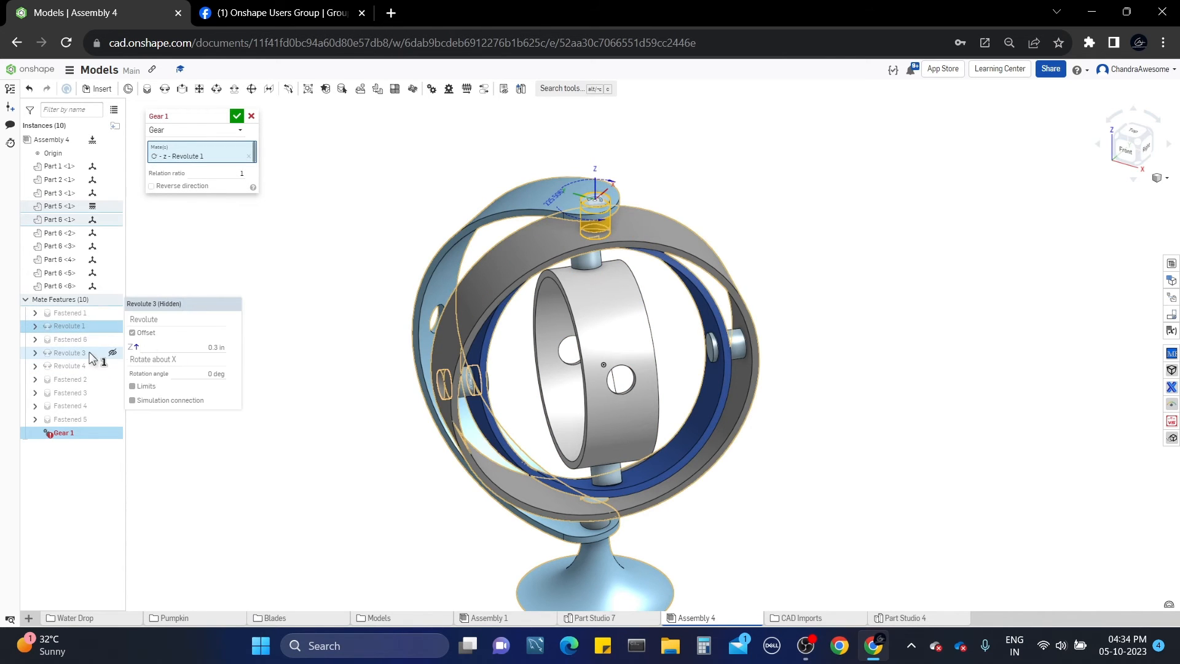
pyautogui.click(89, 354)
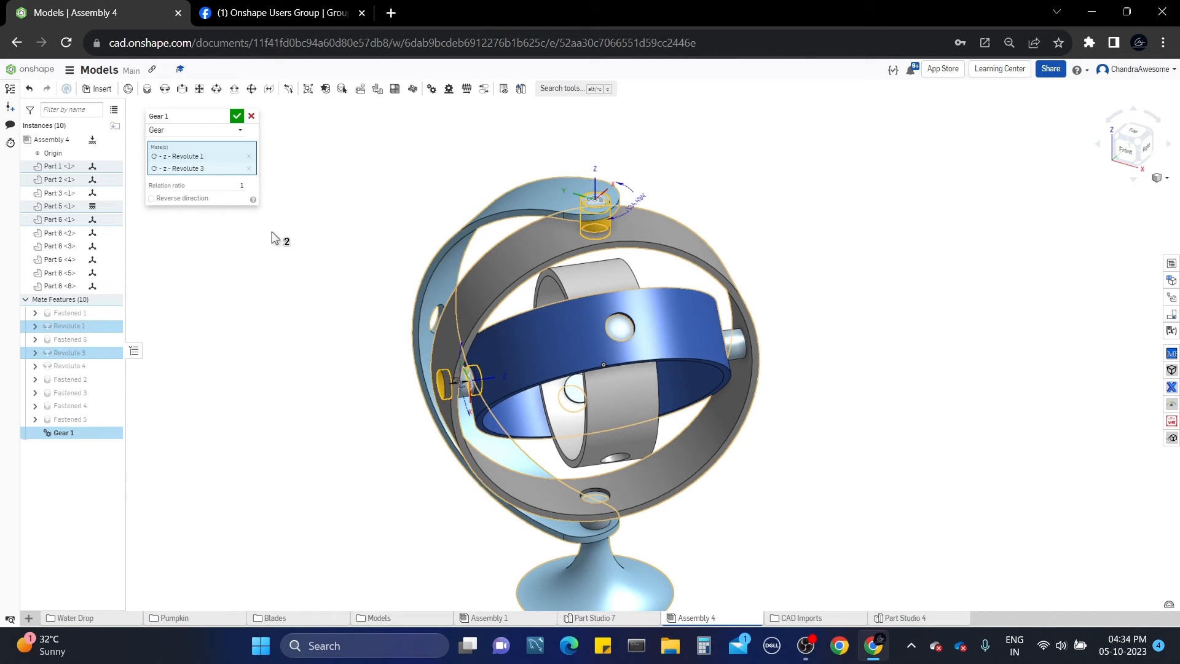
pyautogui.click(237, 117)
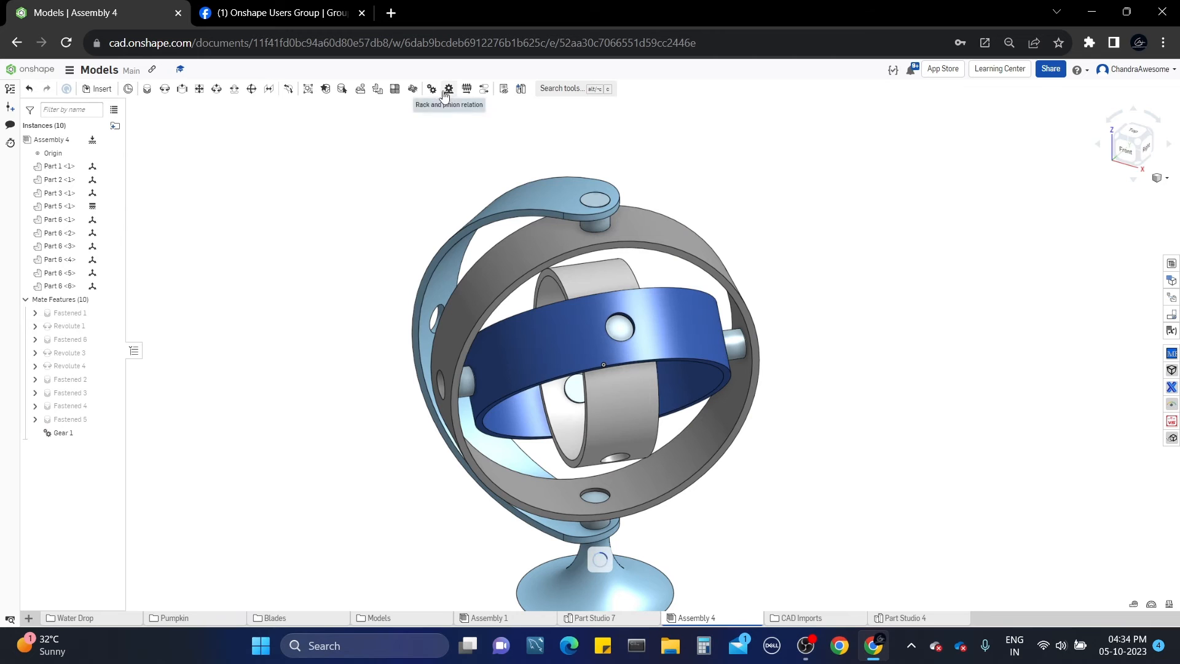
# - Create a second gear relation between Revolute 3 and Revolute 4 with a relation ratio of 2
pyautogui.click(67, 354)
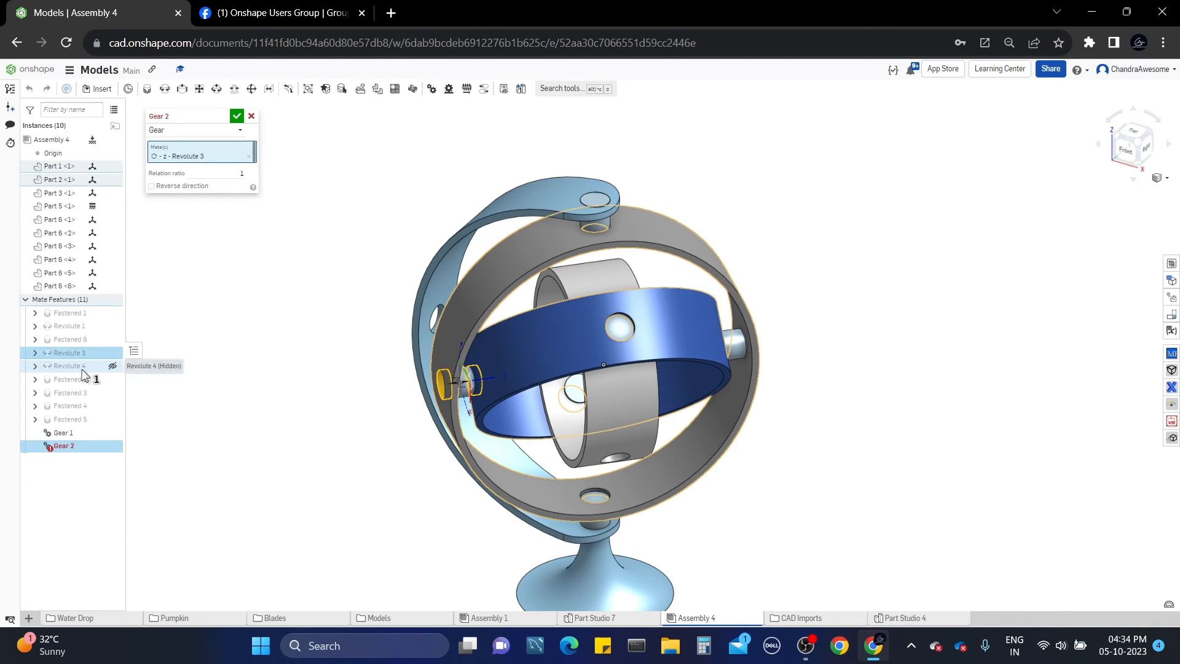
pyautogui.click(86, 367)
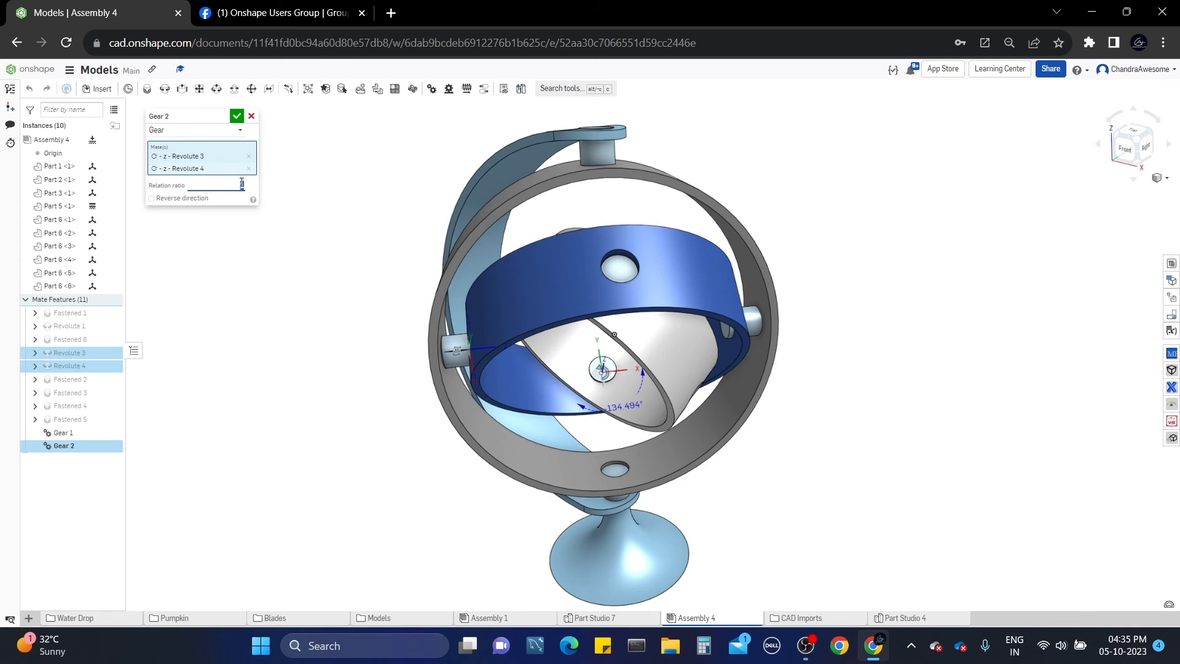
pyautogui.press('Return')
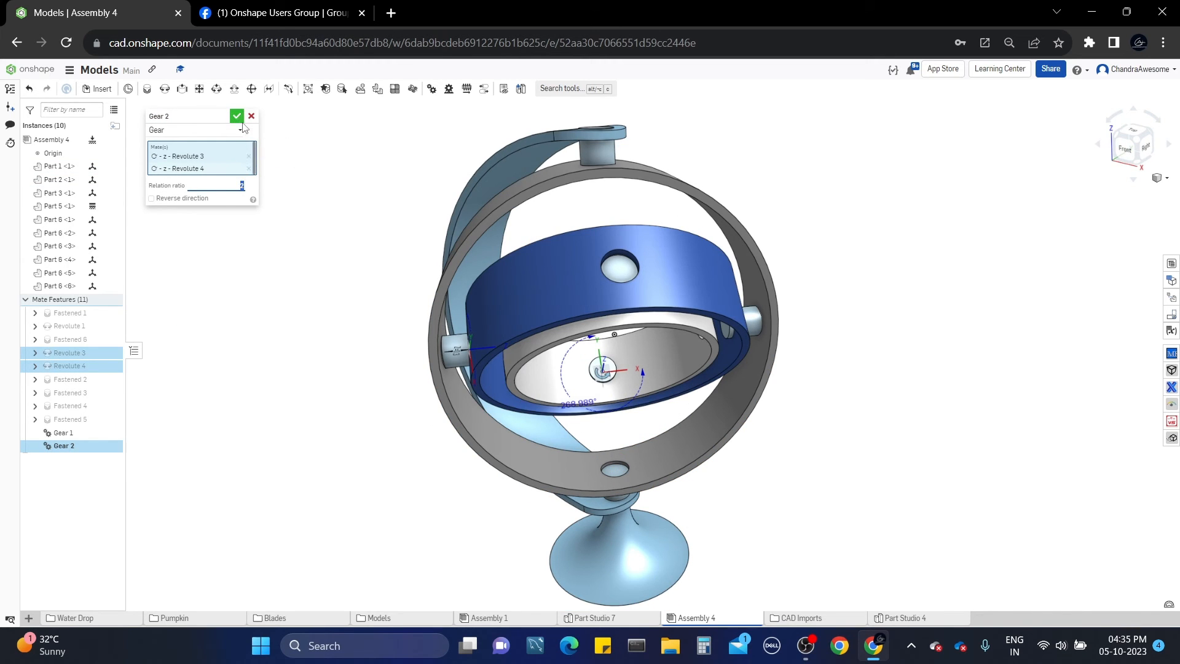
pyautogui.click(237, 116)
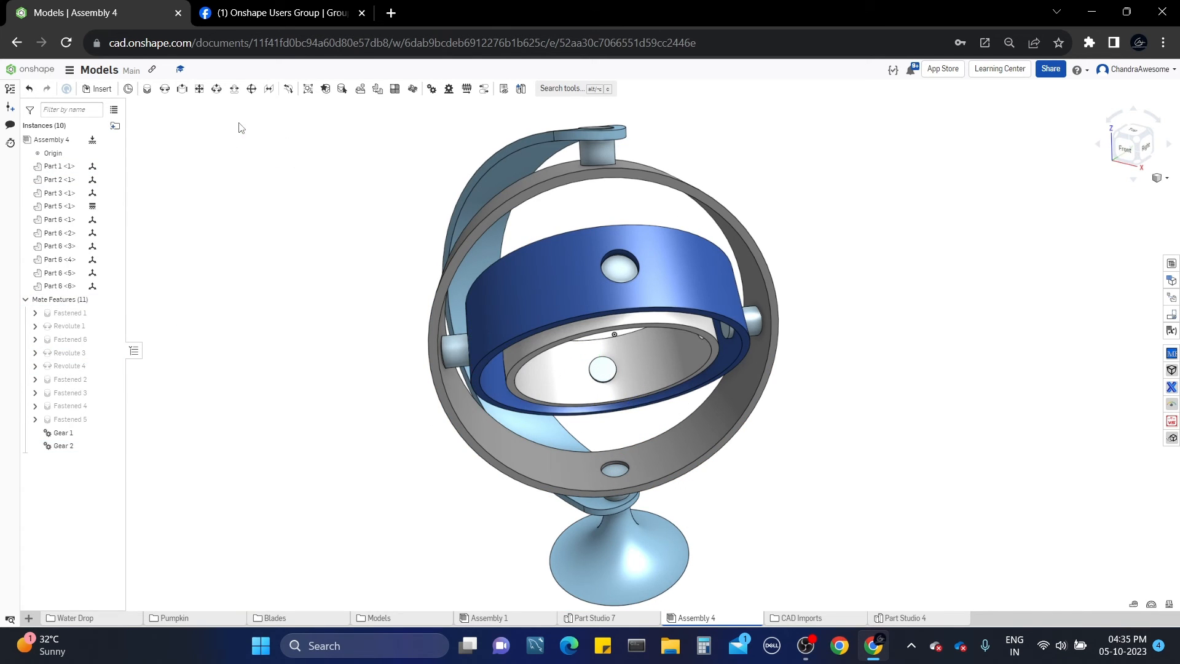
# - Animate the Revolute 1 mate from 0 to 360 deg in 300 steps with reciprocating playback
pyautogui.rightClick(73, 327)
pyautogui.click(107, 447)
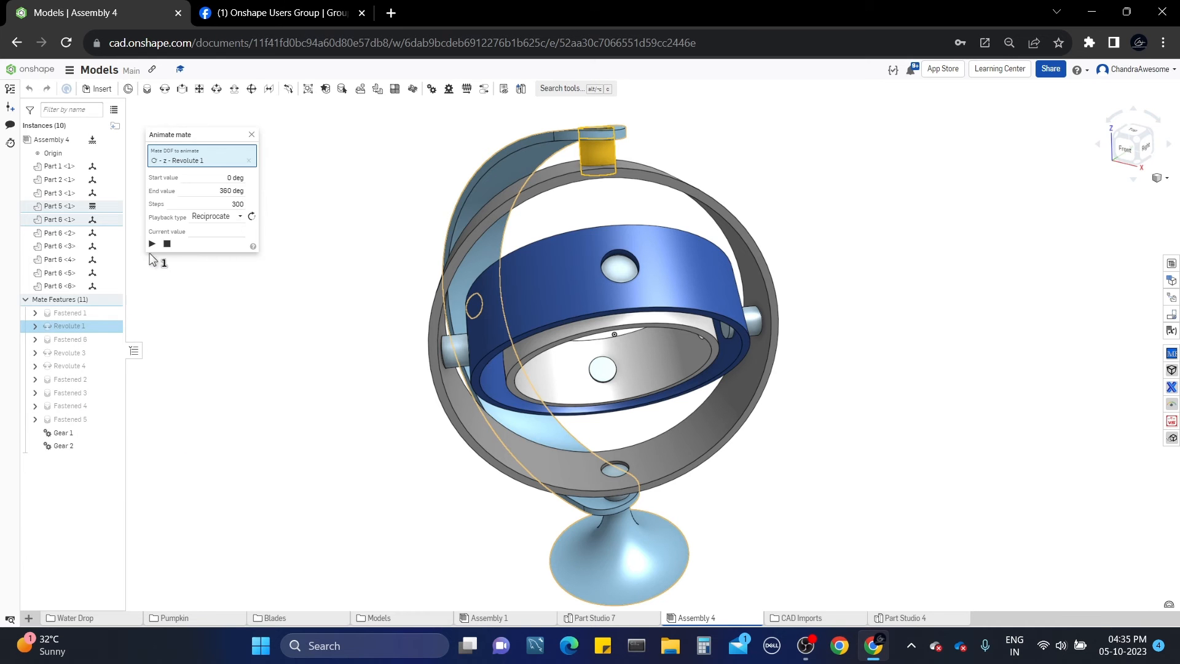
pyautogui.click(152, 246)
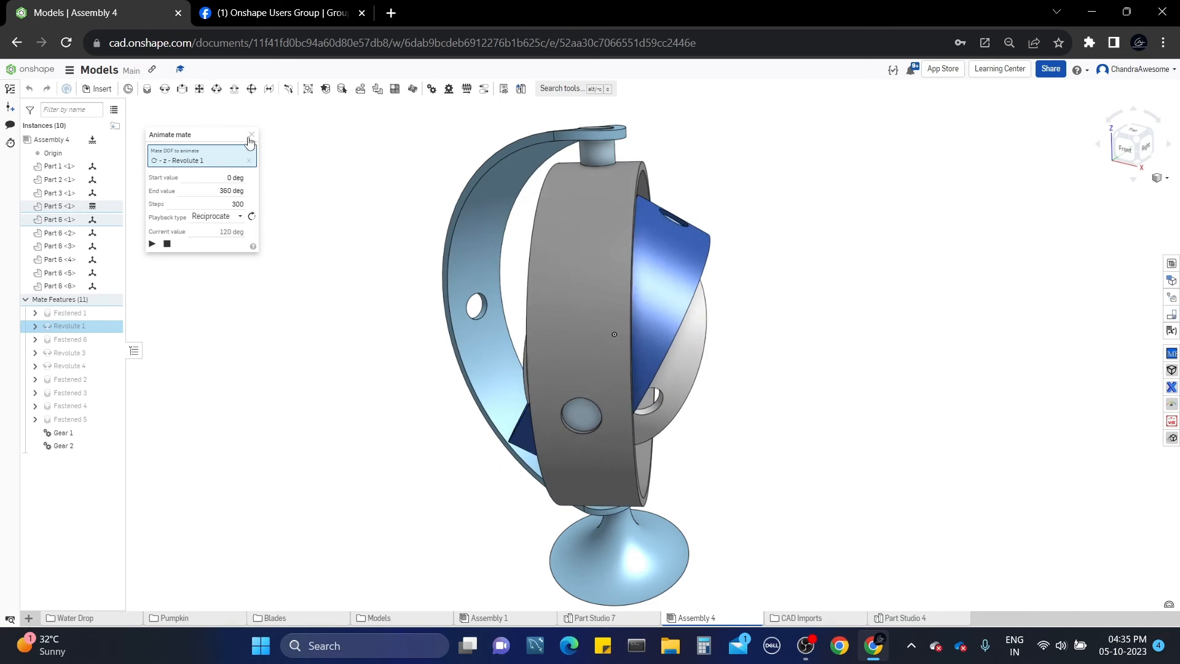
# - Switch the Revolute 1 animation to Loop playback with 200 steps and view the rotating rings
pyautogui.click(216, 216)
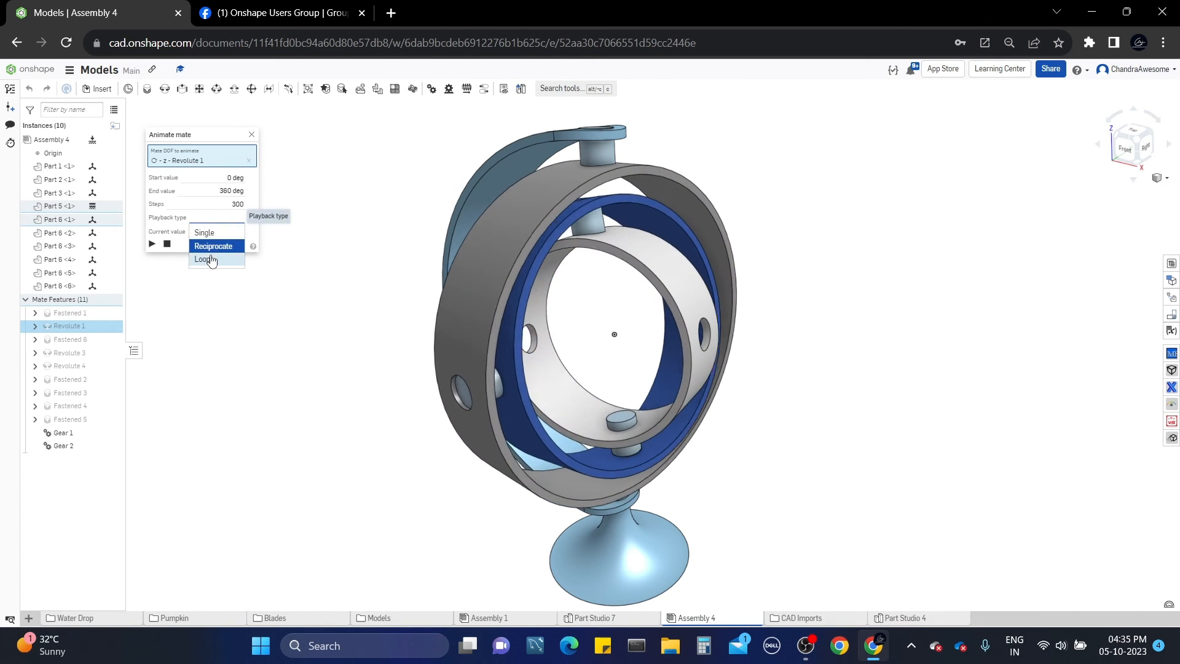
pyautogui.click(211, 258)
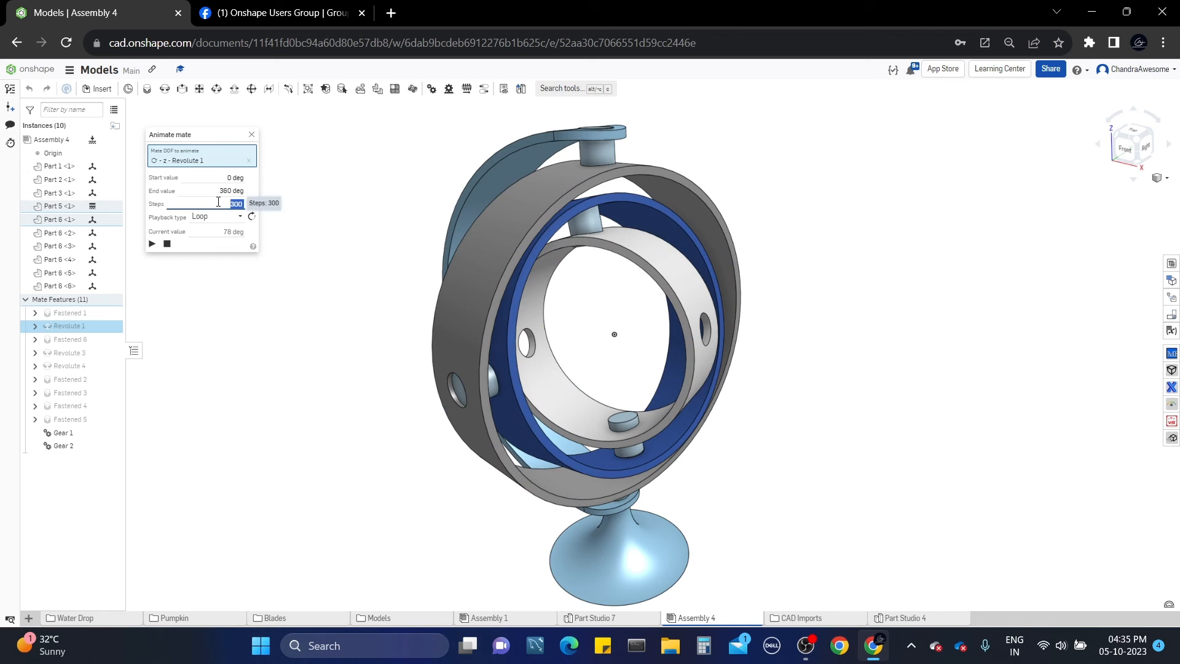
pyautogui.doubleClick(218, 201)
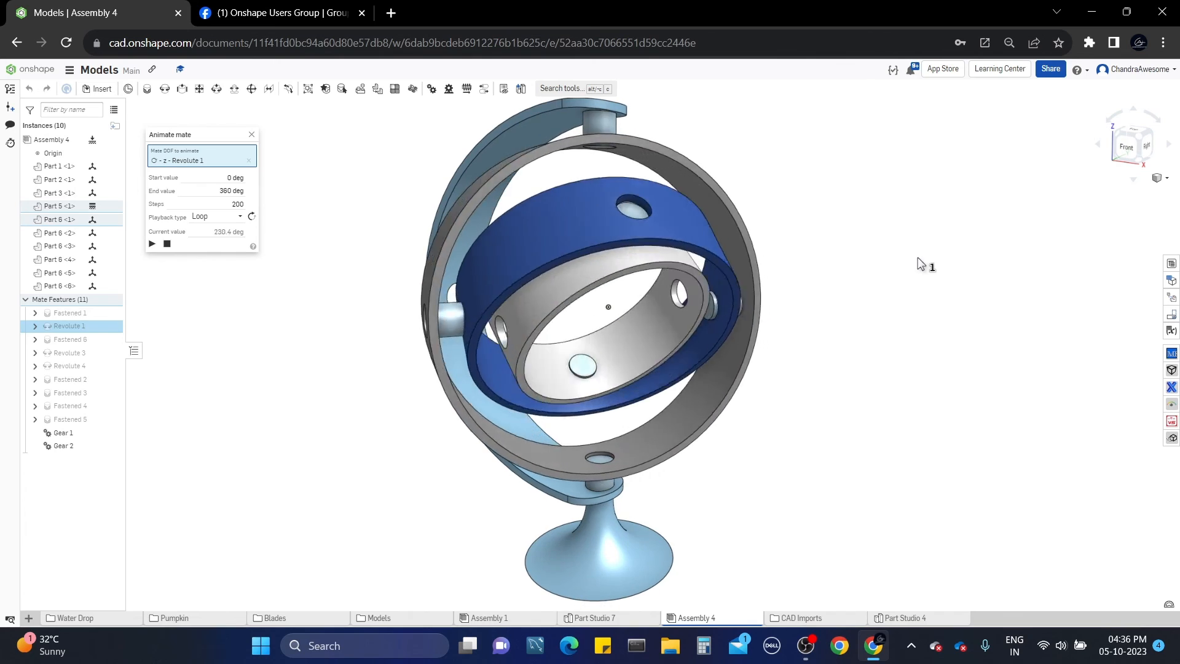
pyautogui.moveTo(896, 253); pyautogui.dragTo(811, 245, button='right')
pyautogui.scroll(-2, 805, 246)
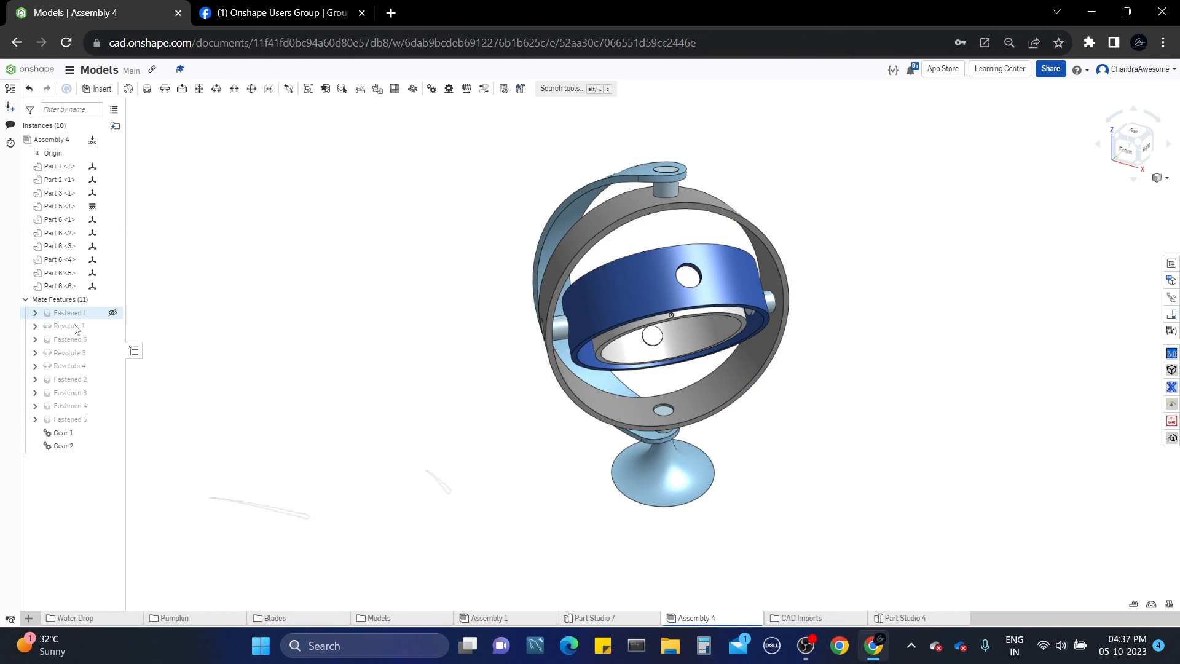
# - Reset the Revolute 1 mate to its default position and show the gyroscope from the front
pyautogui.rightClick(75, 328)
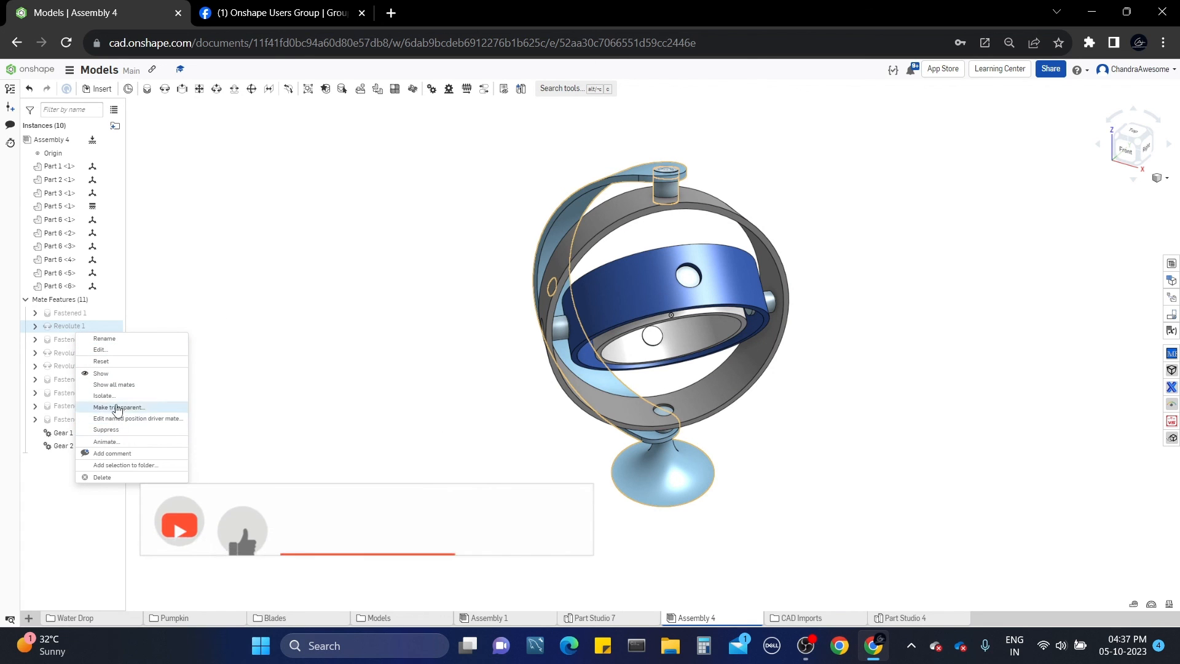
pyautogui.click(123, 361)
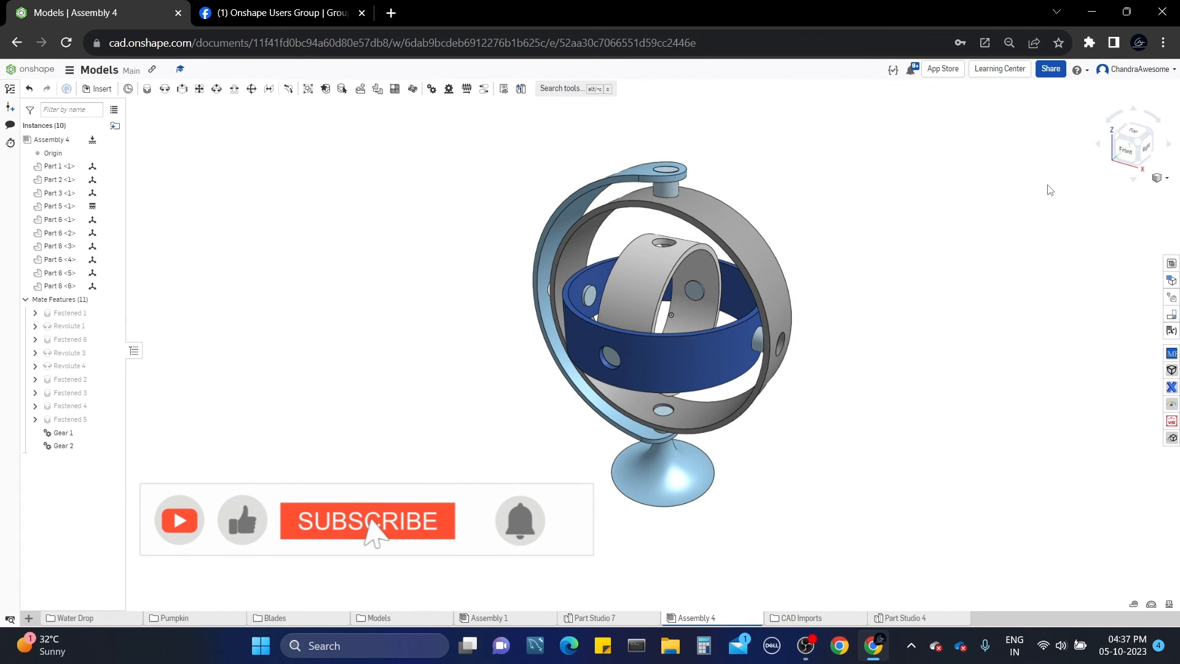
pyautogui.scroll(3, 759, 253)
pyautogui.hotkey('shift', '1')
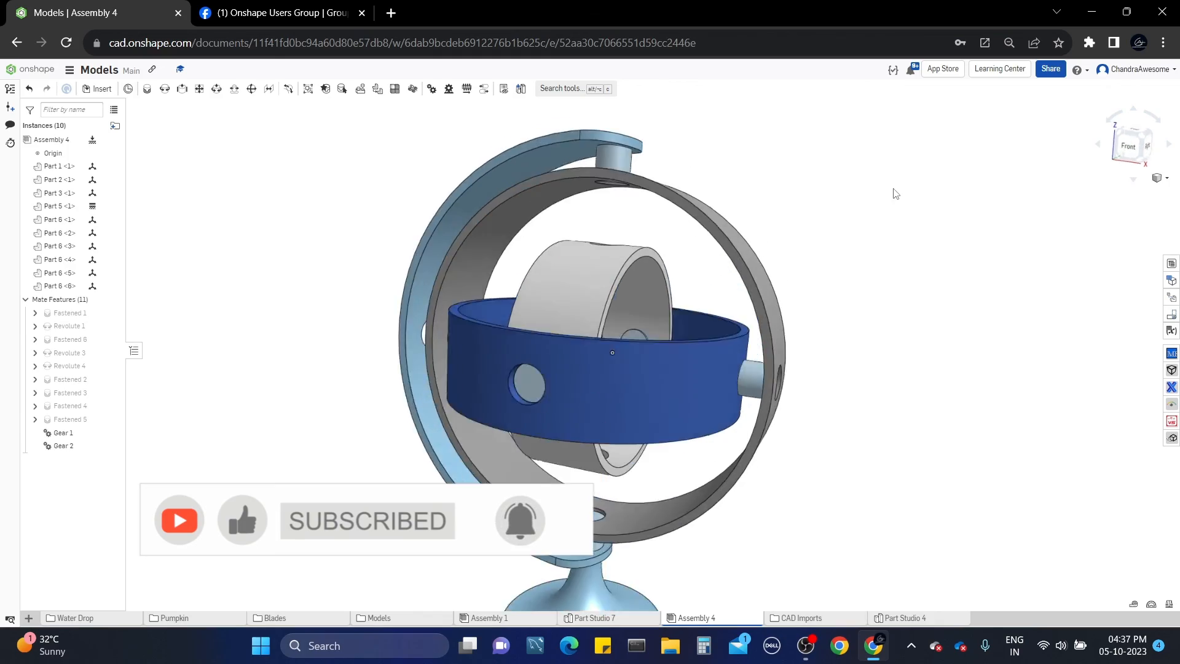